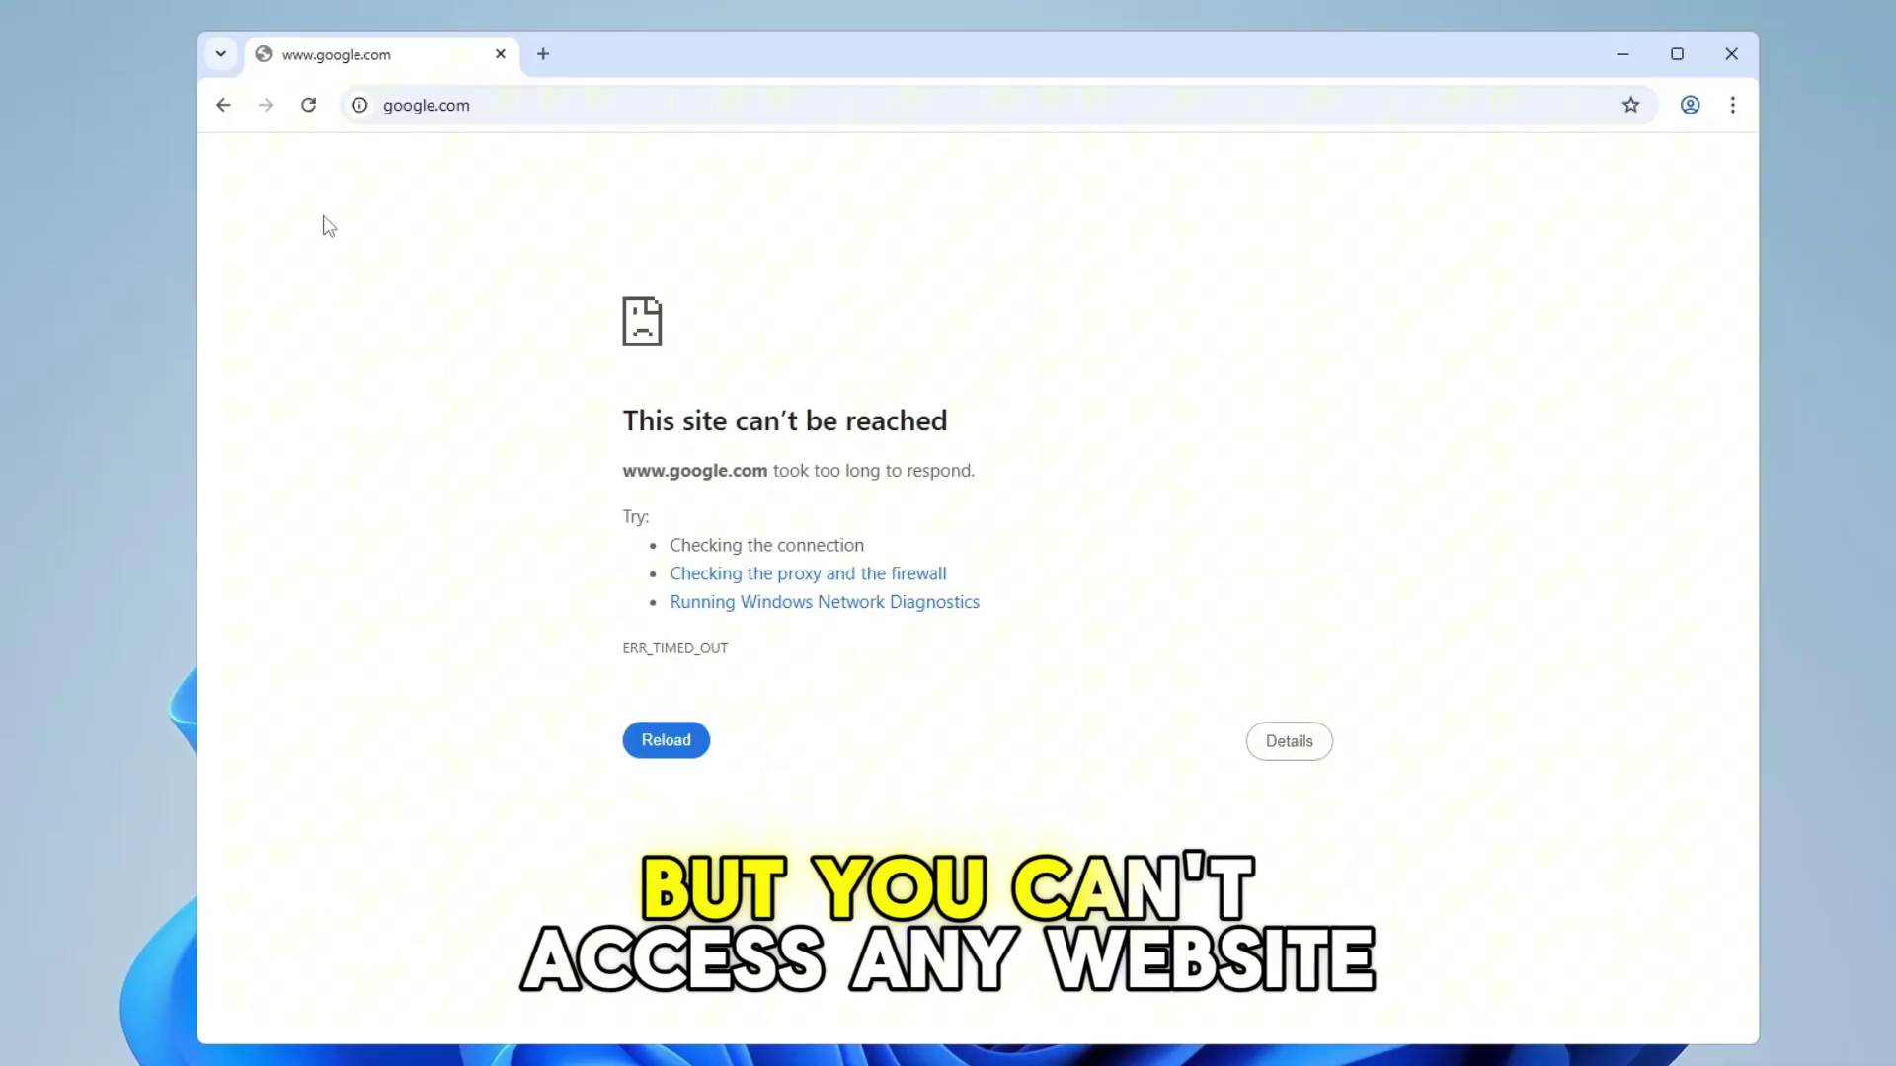
Retry google.com, then search for 'service' and open the Services app
click(308, 105)
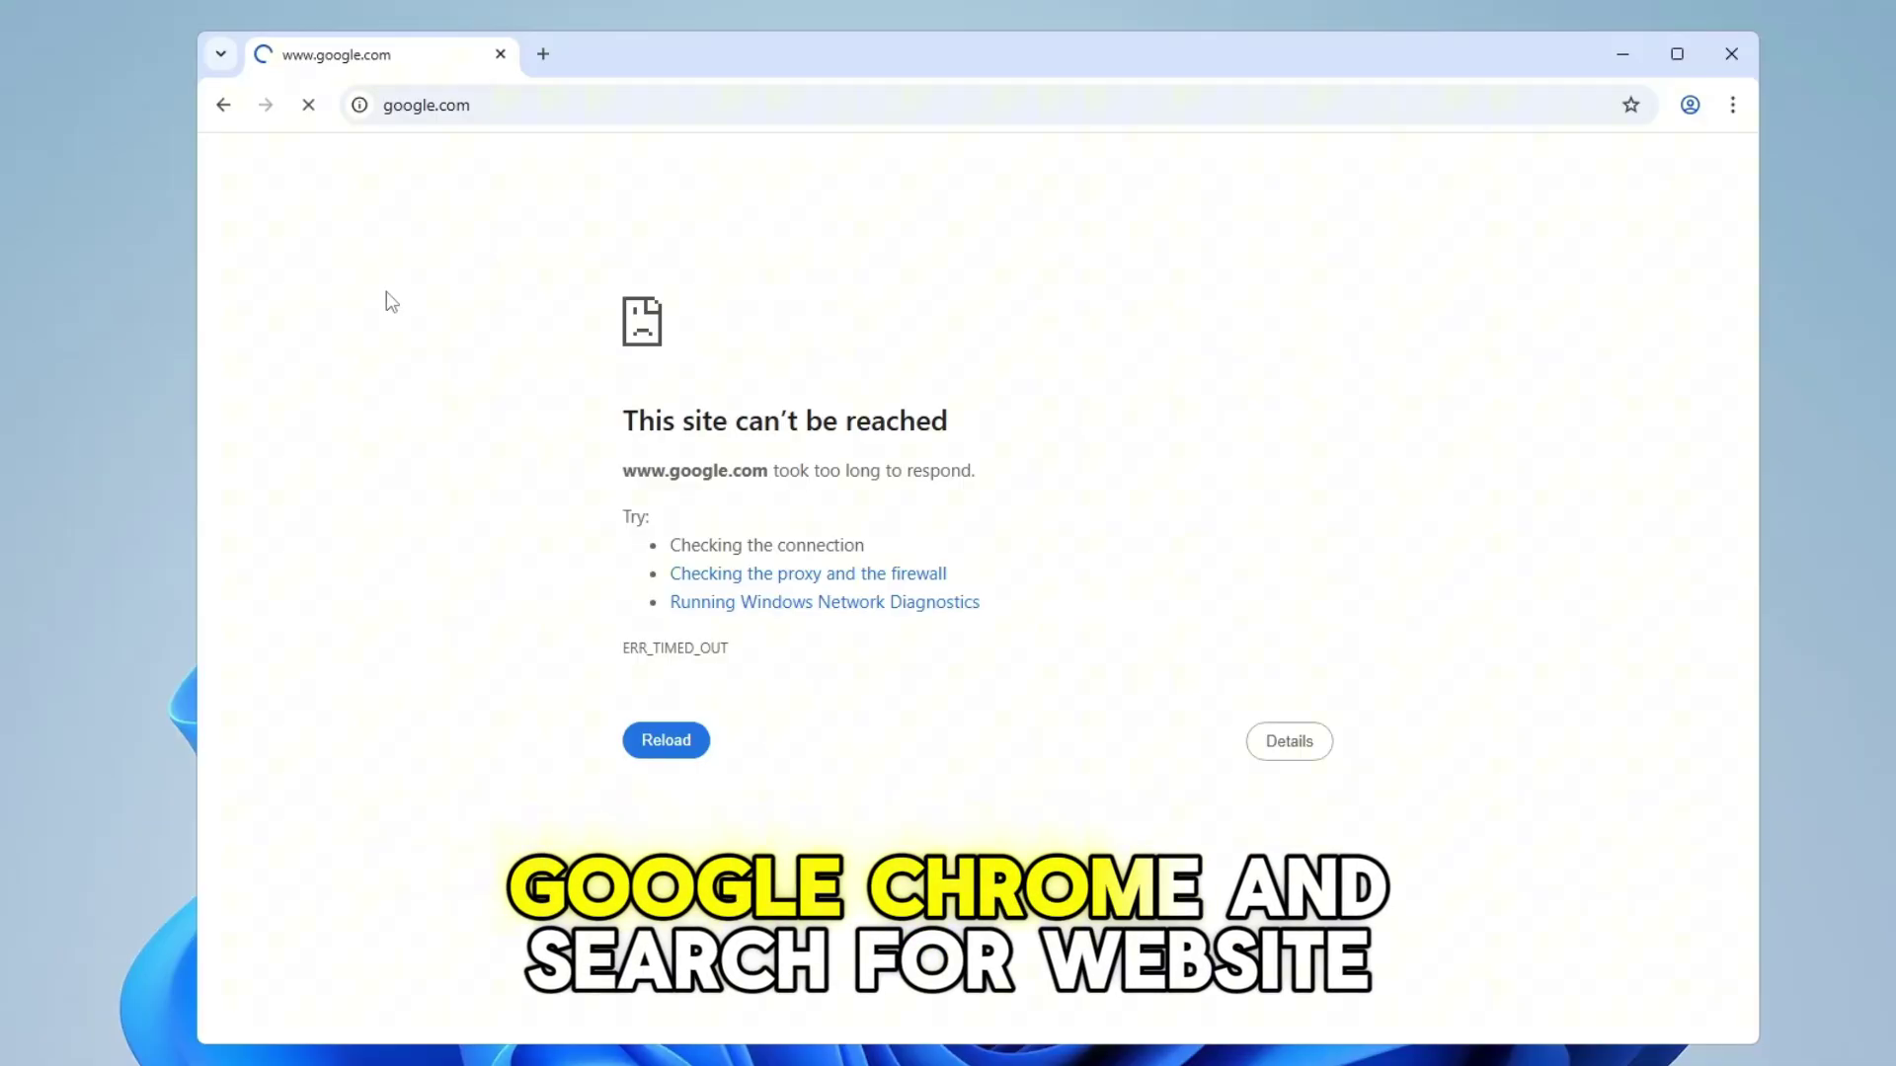
drag(623, 420, 969, 423)
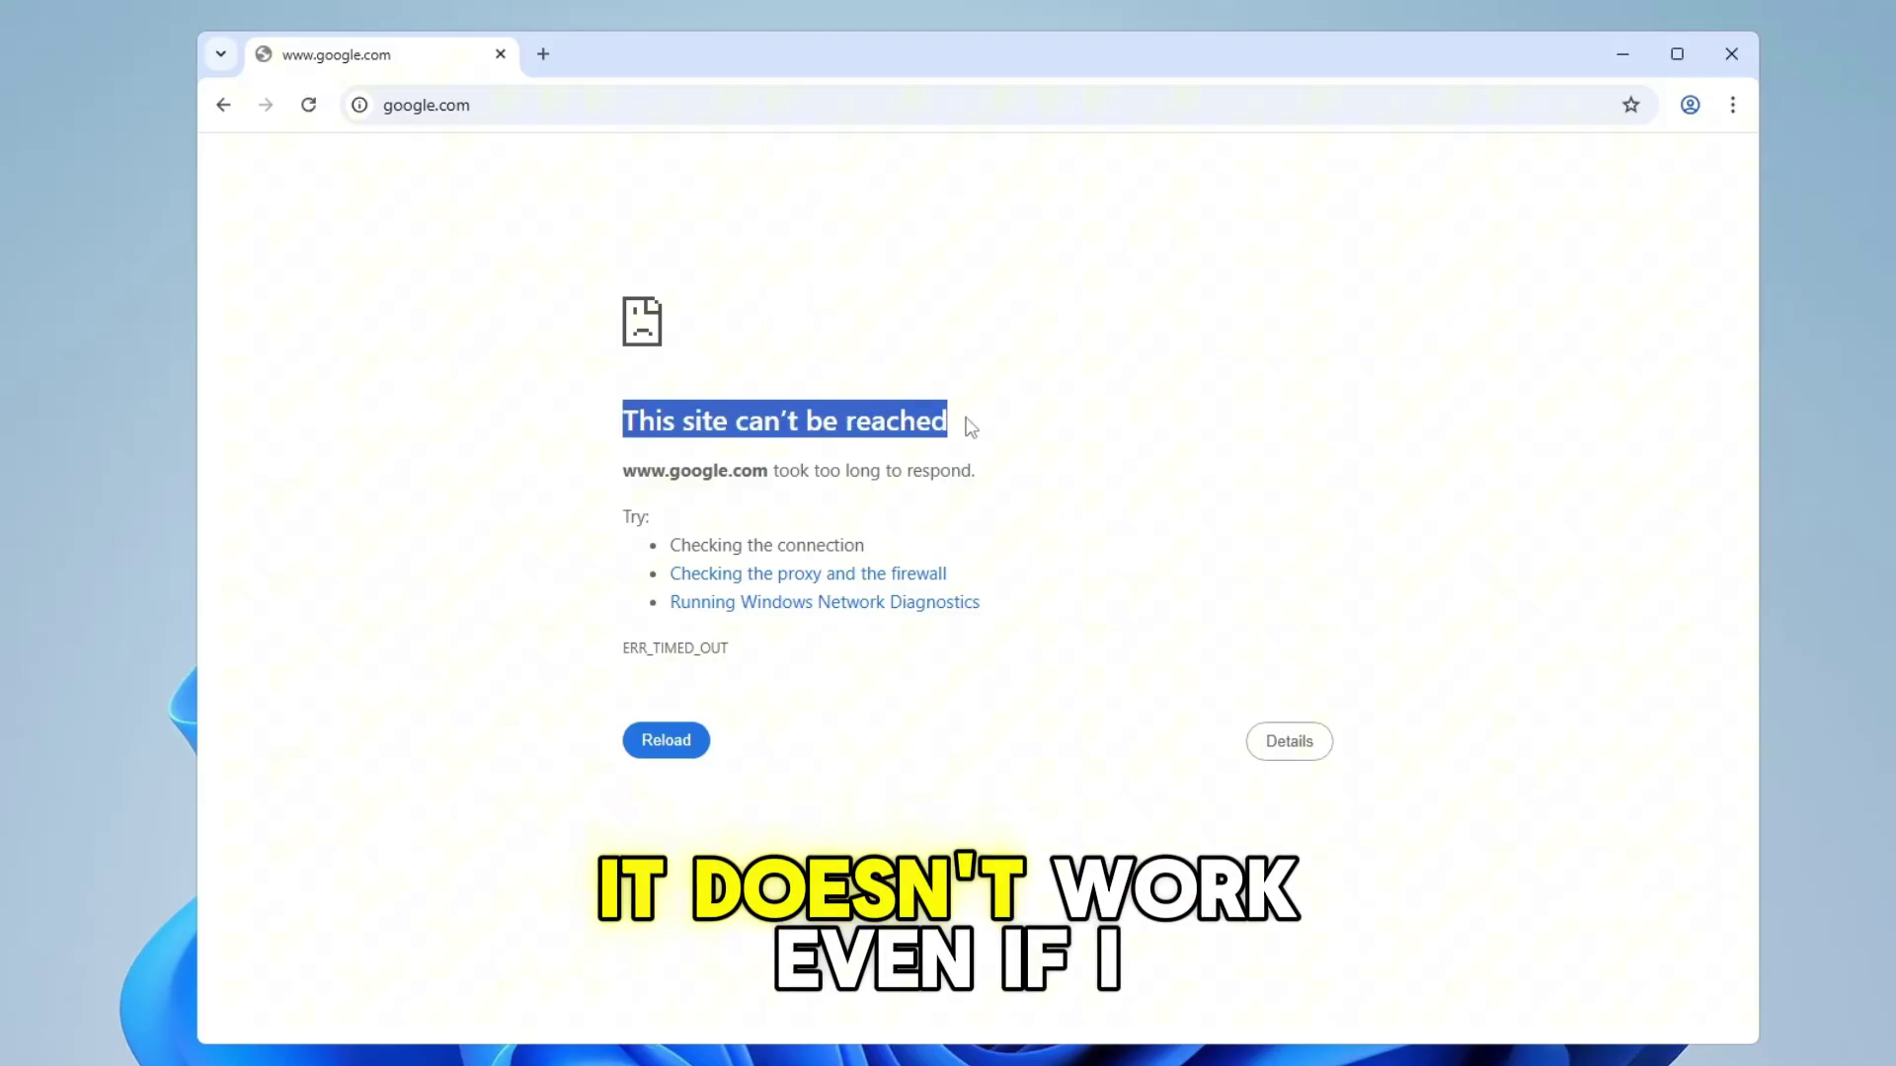
click(464, 560)
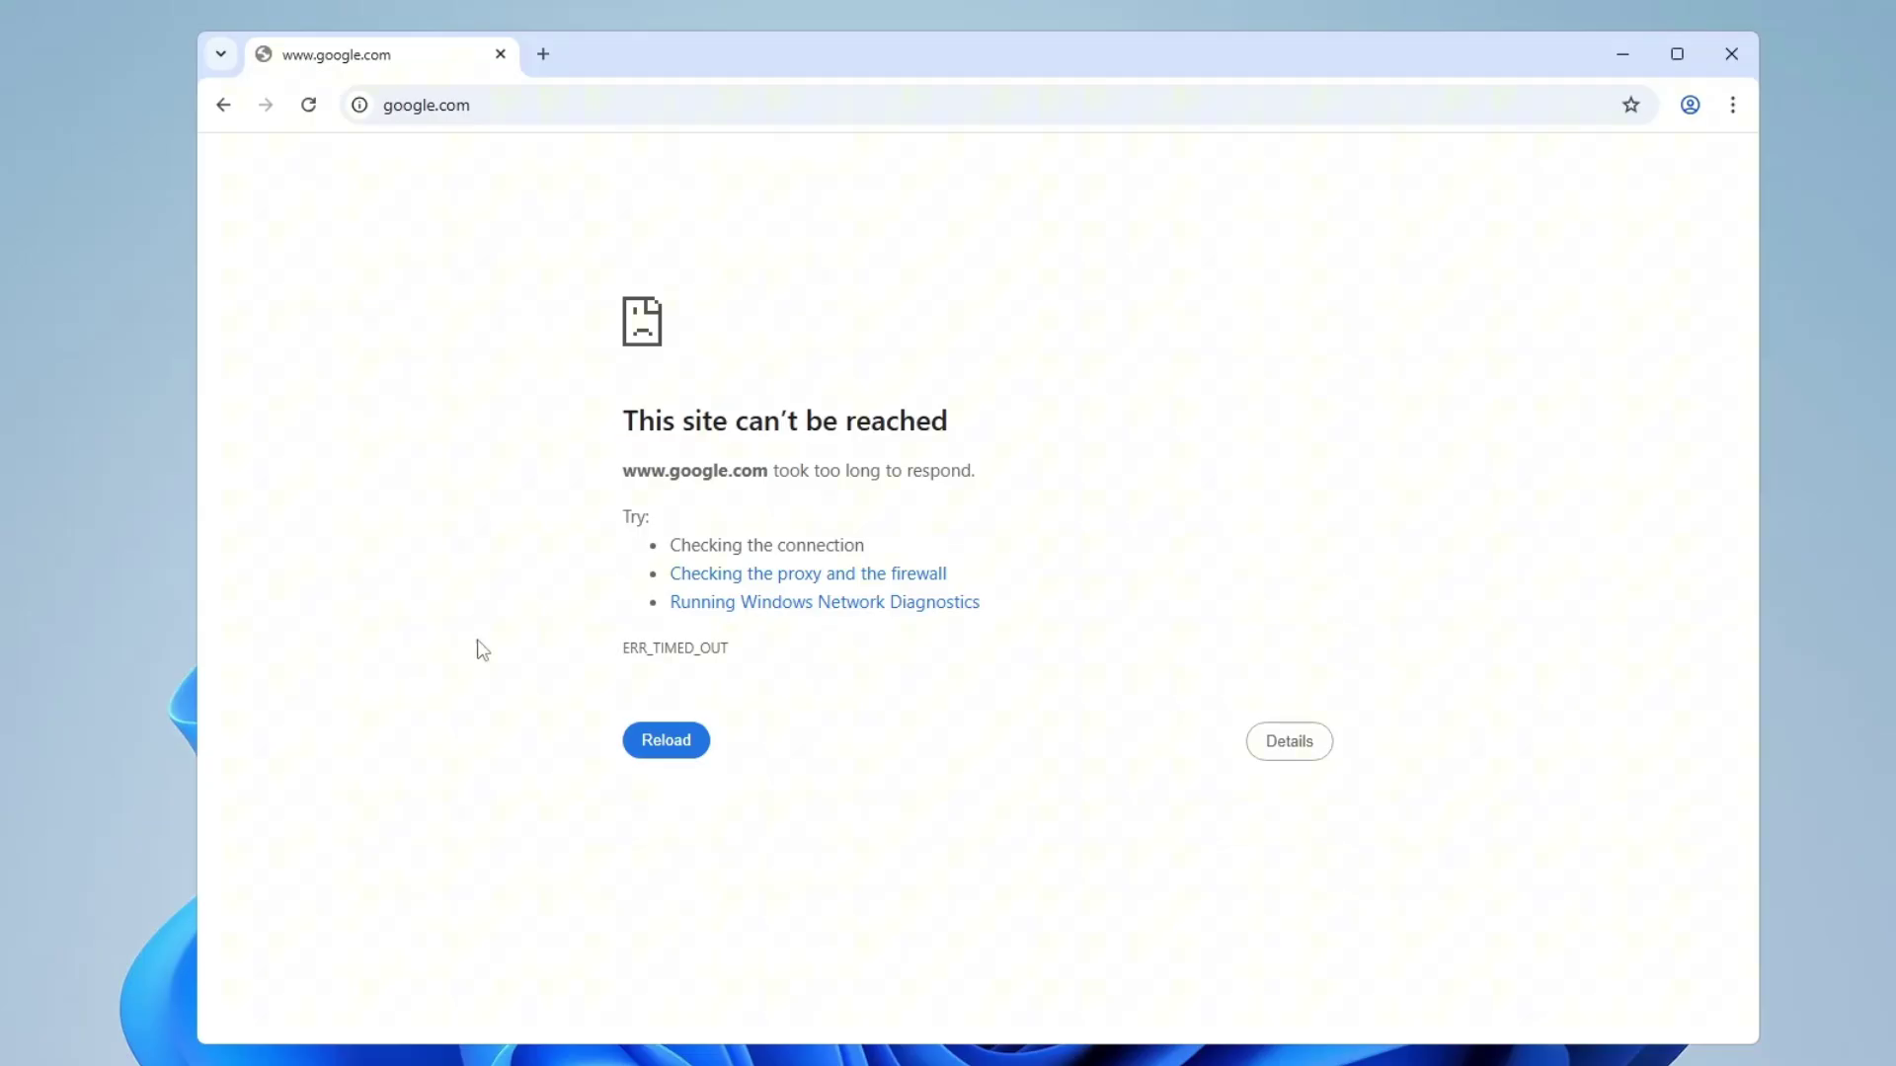
click(707, 1048)
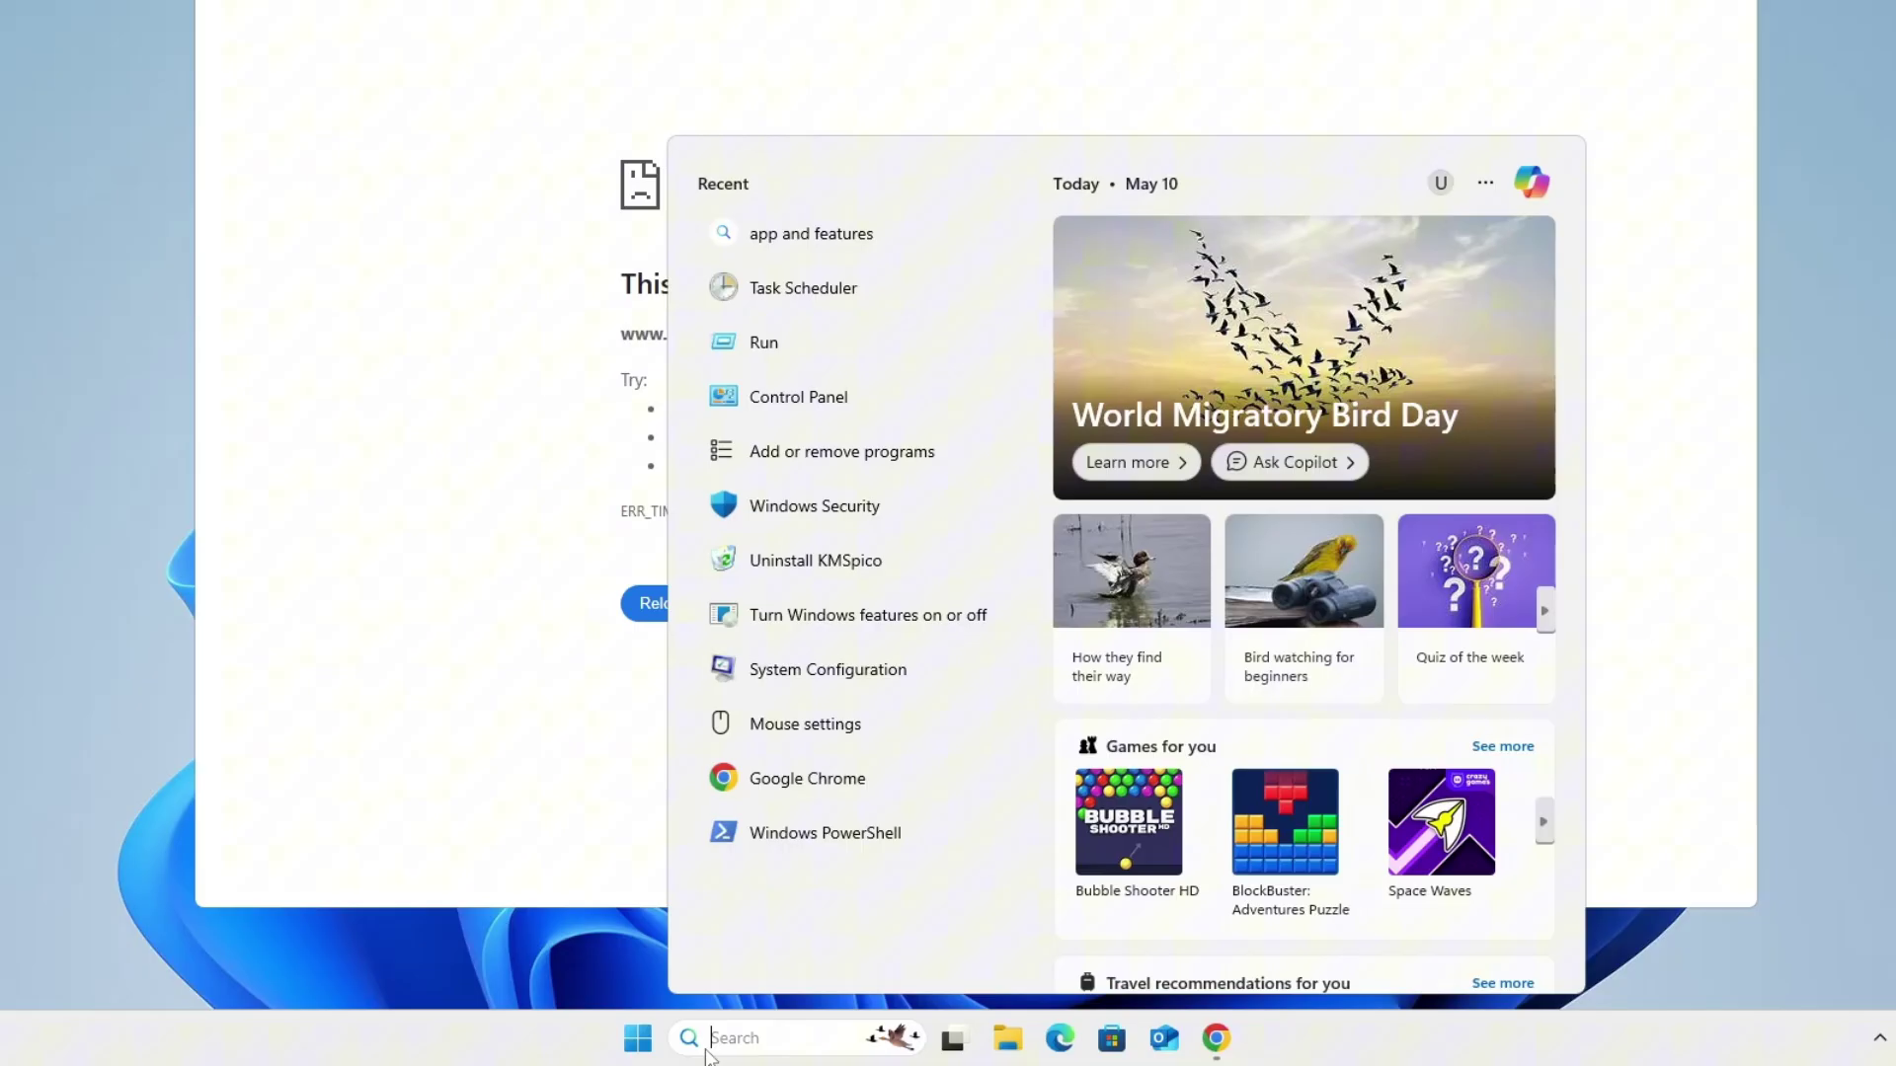
text(services)
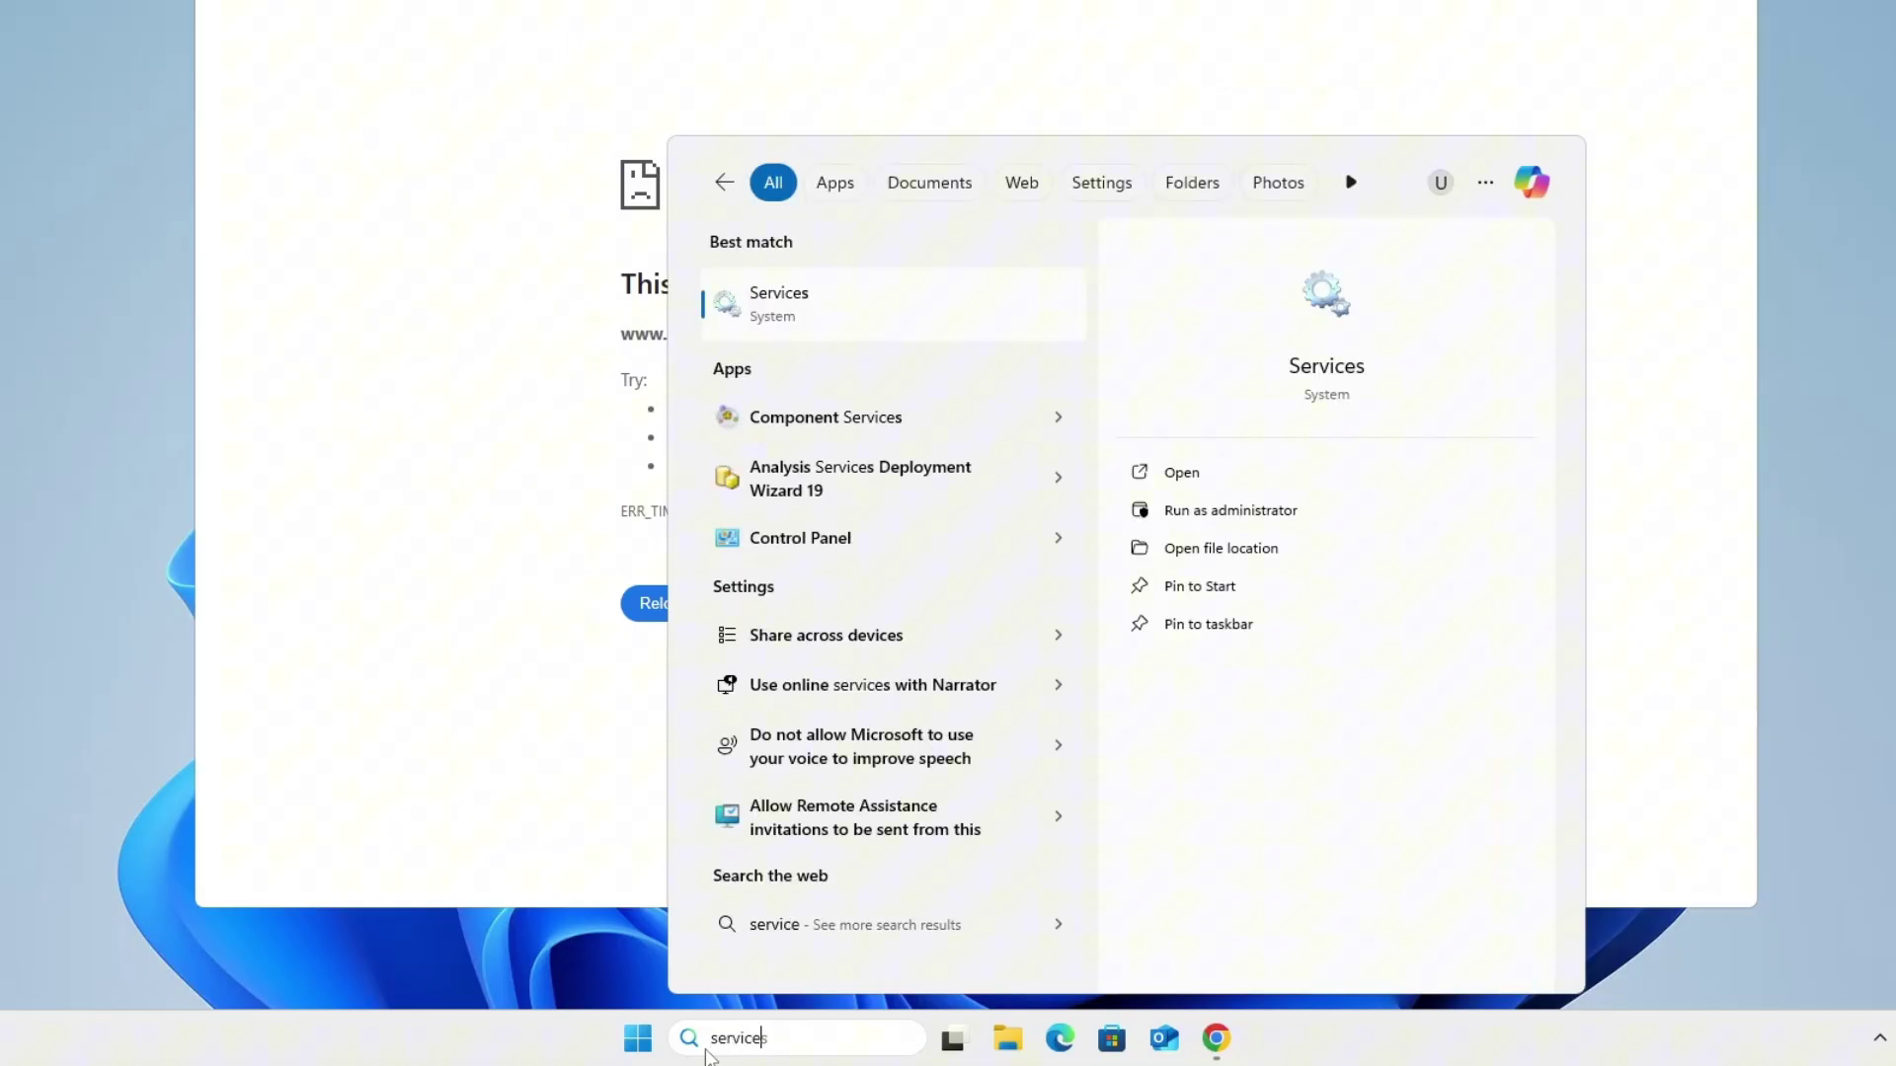
click(912, 312)
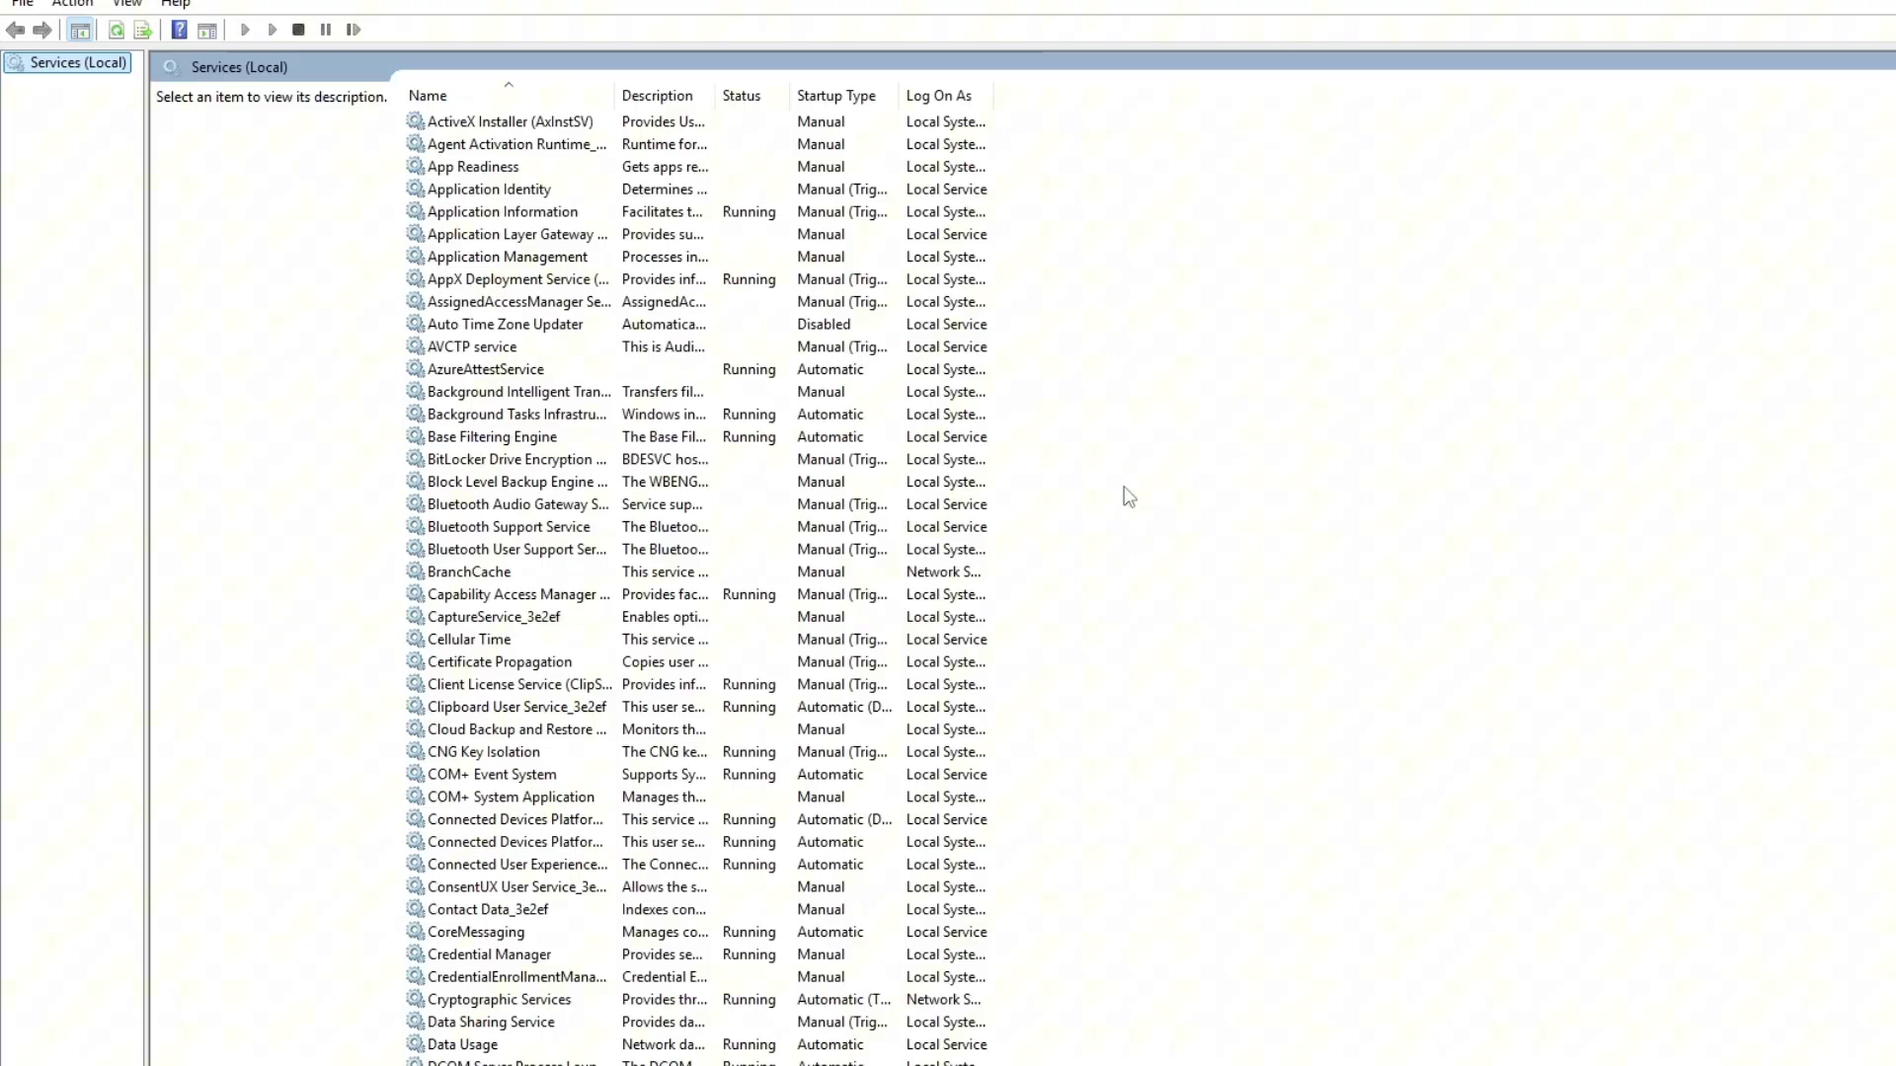
Open the DNS Client service's Properties, showing it running with Automatic startup
click(613, 551)
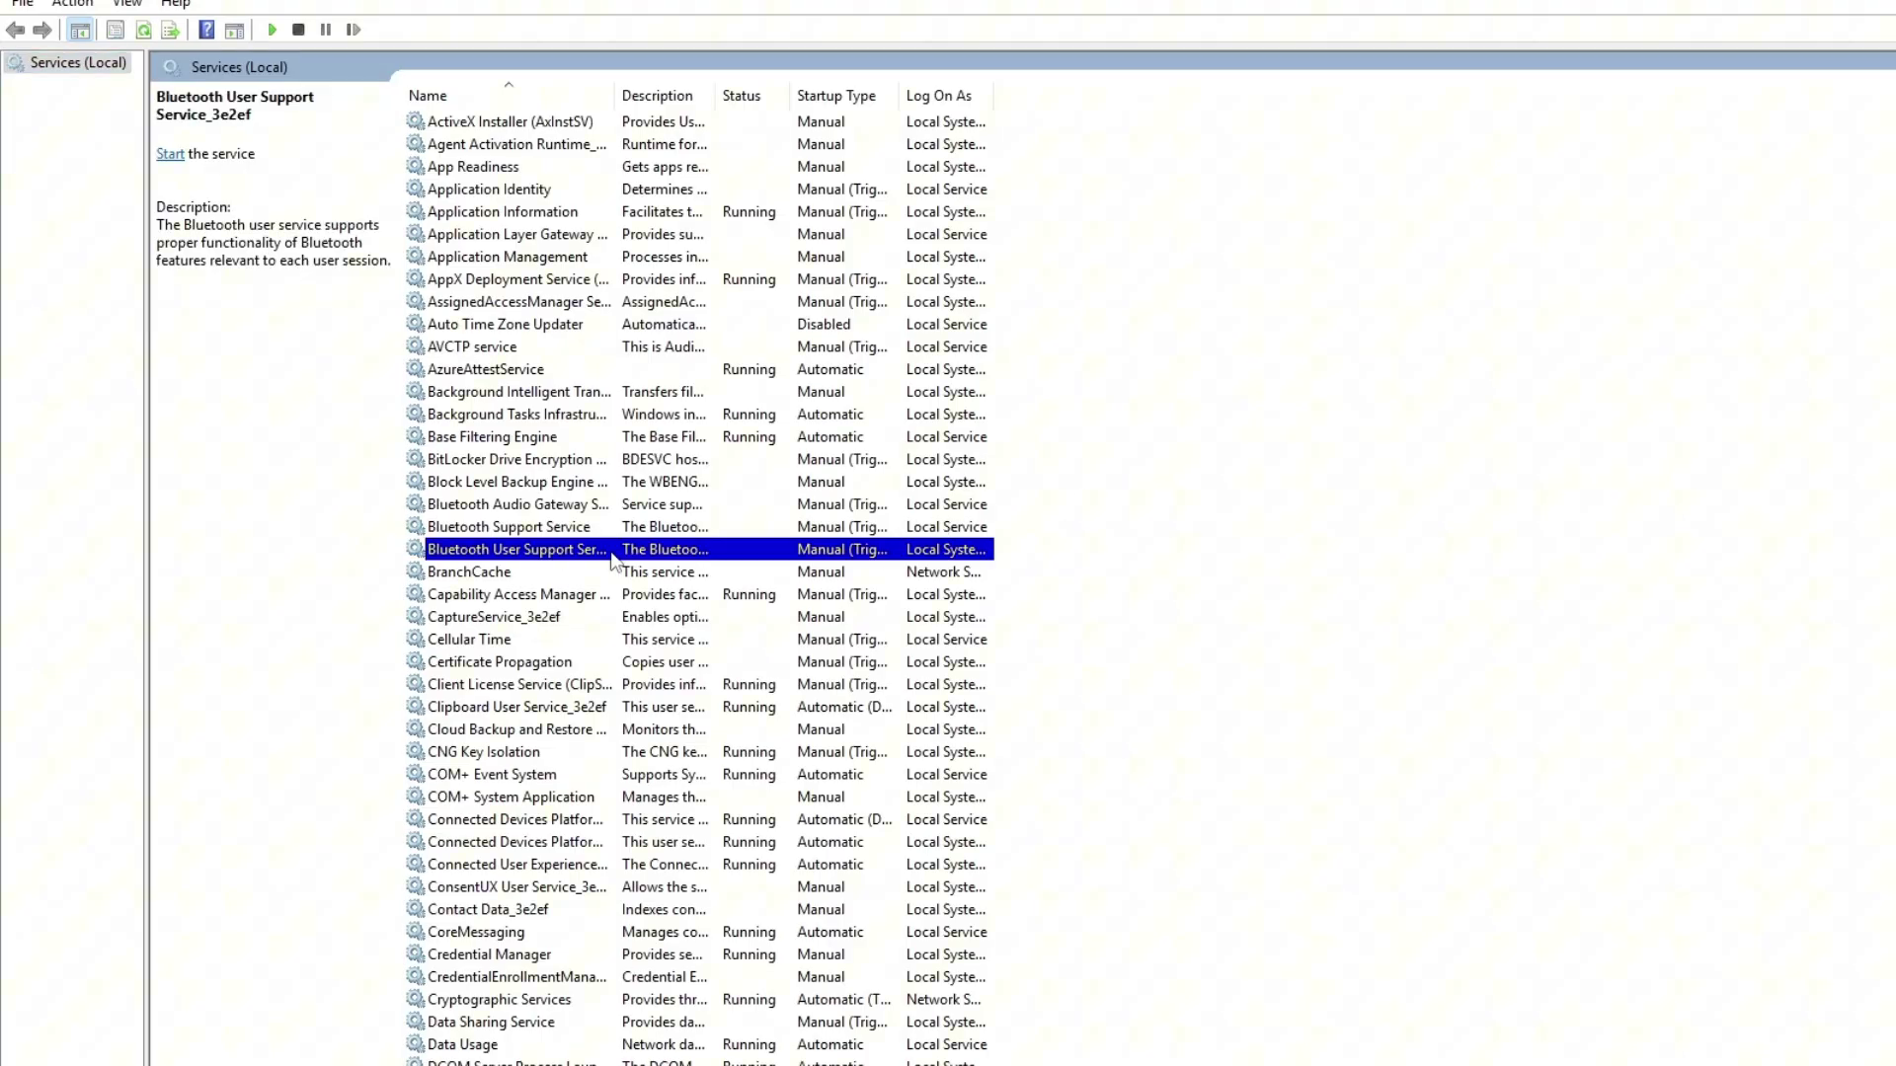
key(d)
key(n)
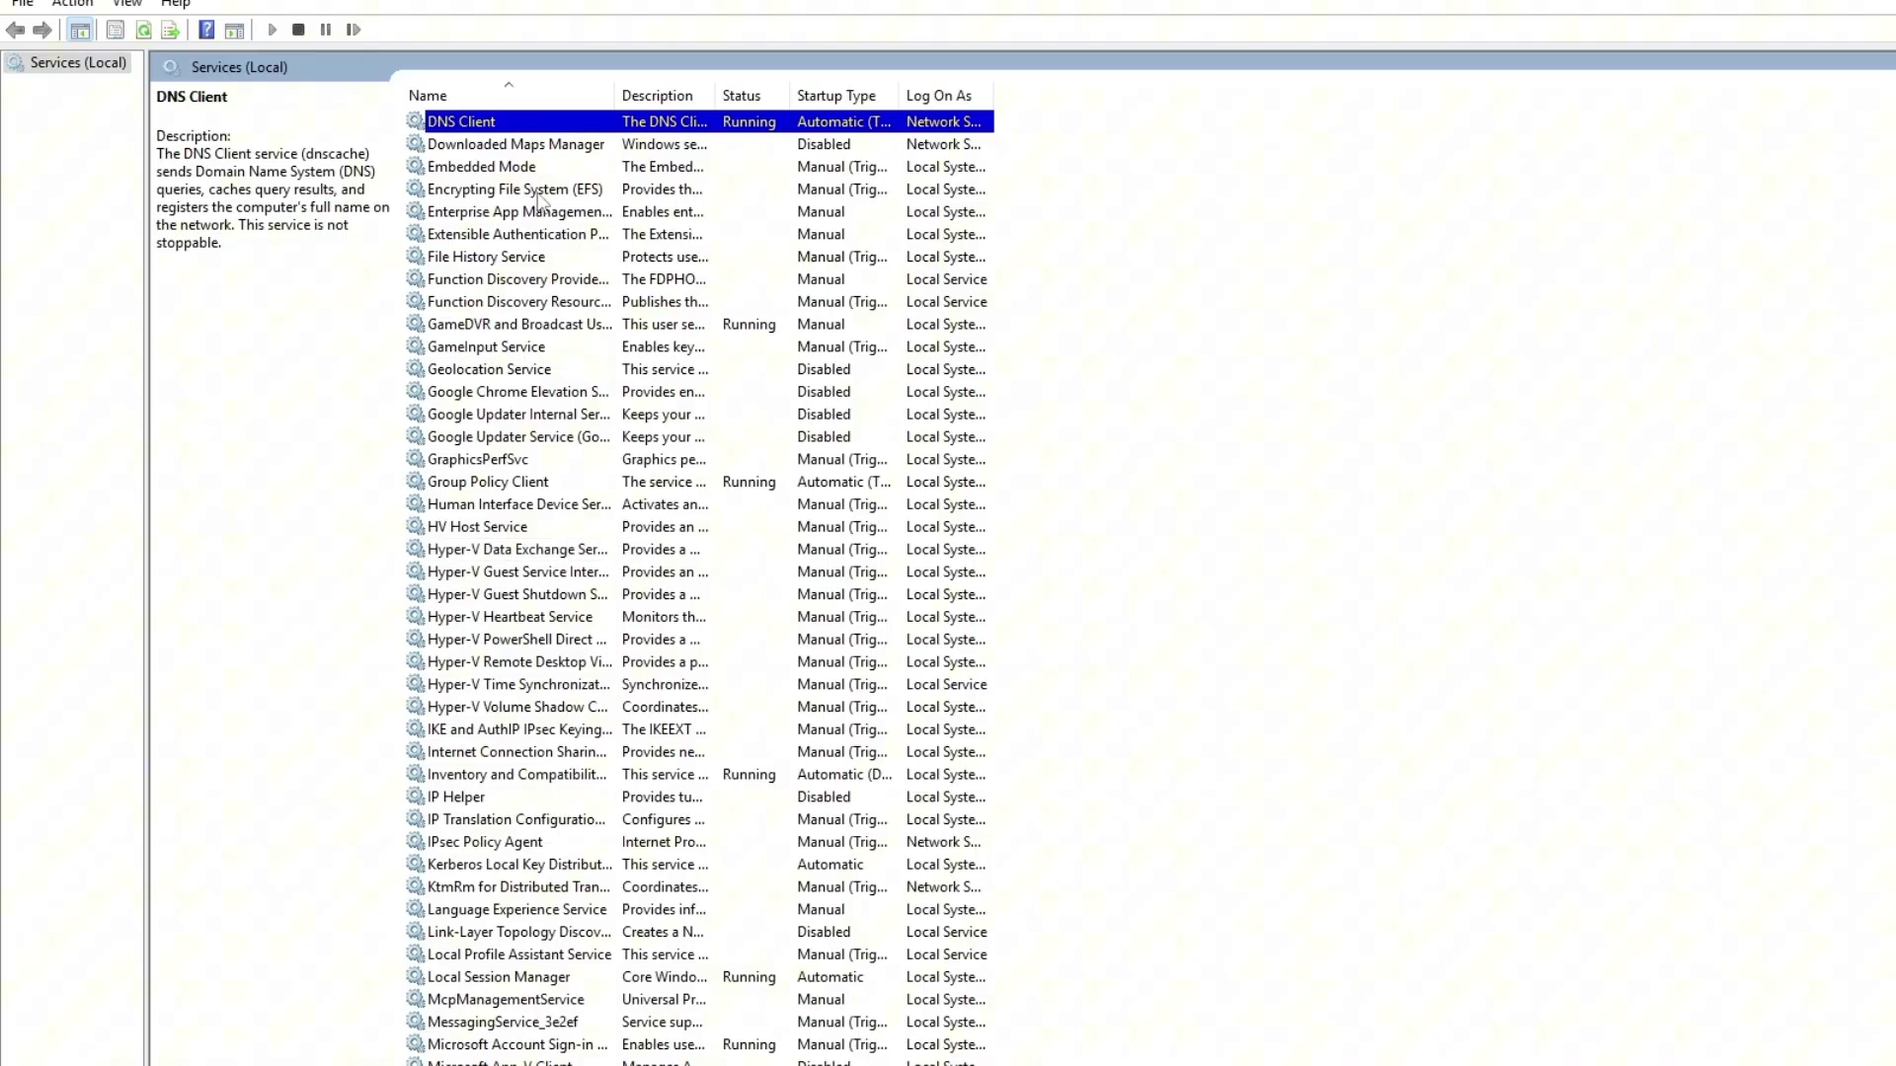
right_click(456, 129)
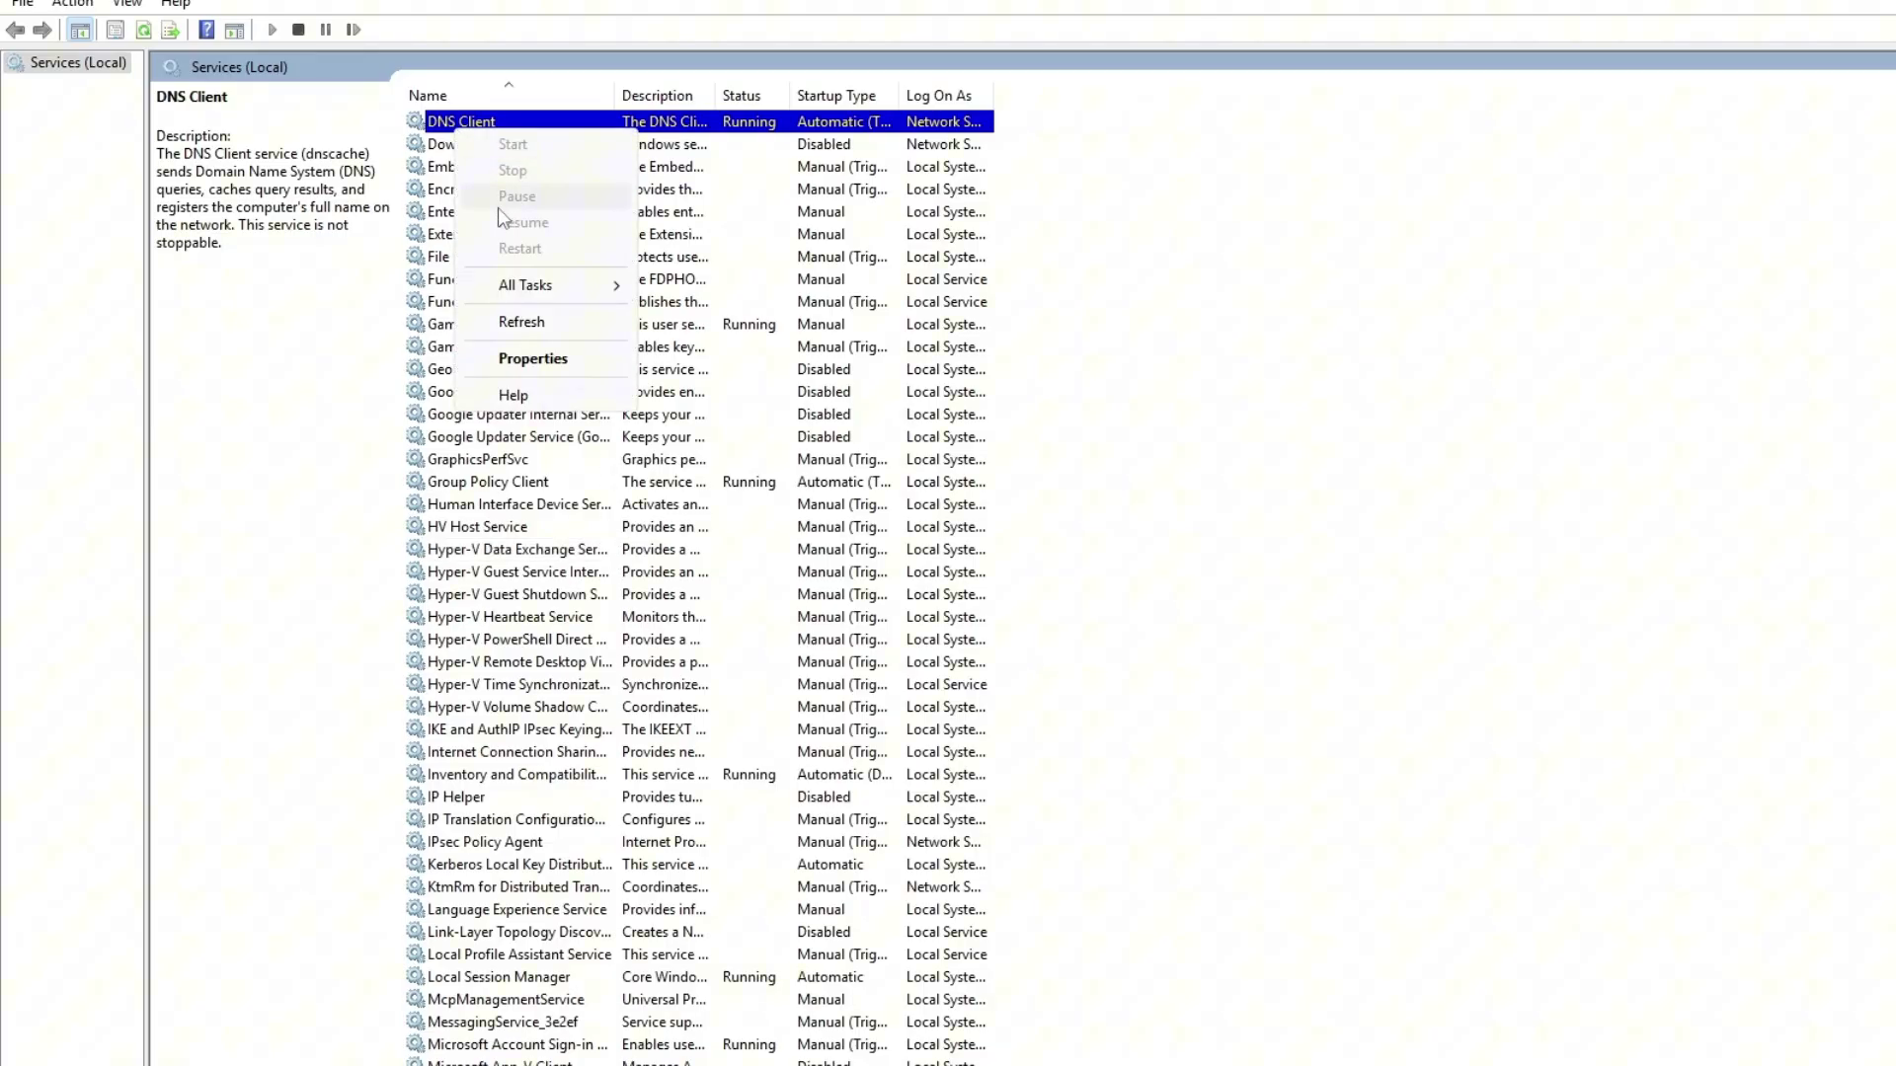
click(560, 366)
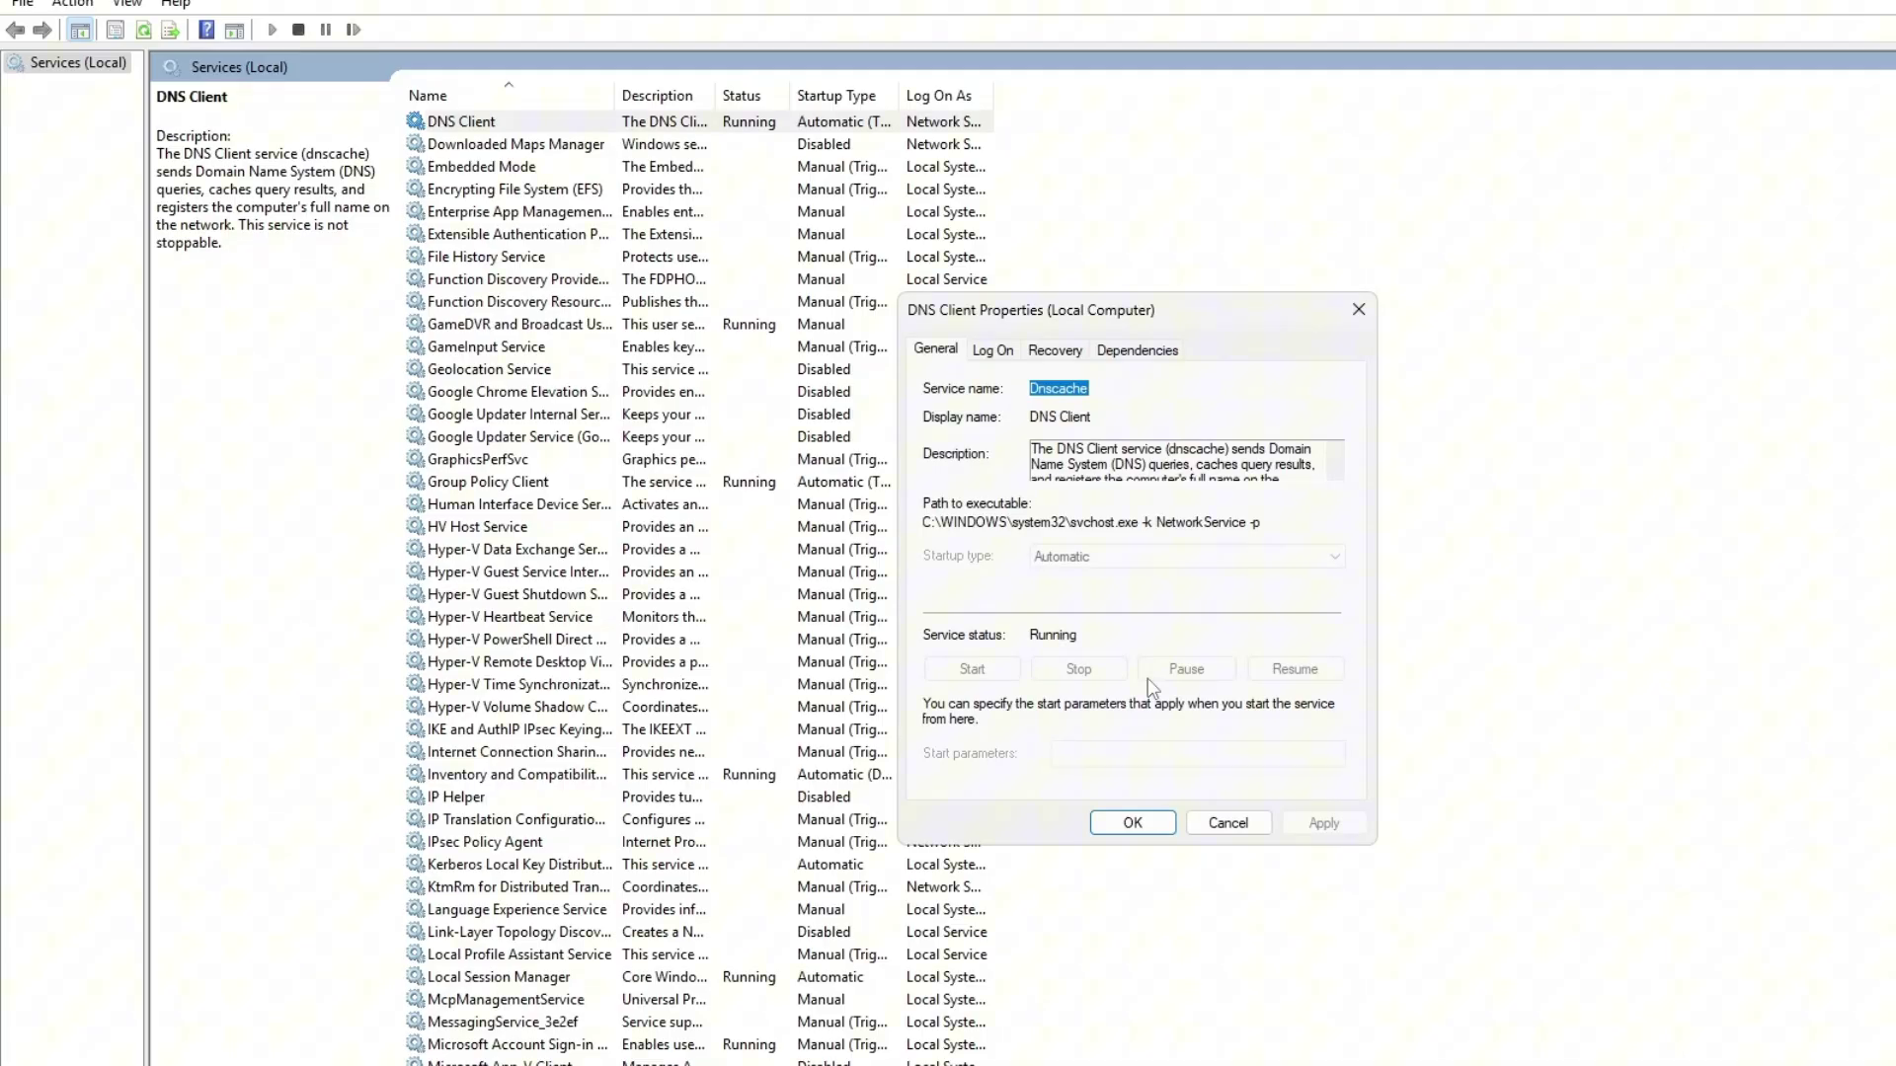
Close the DNS Client properties and open the DHCP Client service's properties
click(1228, 824)
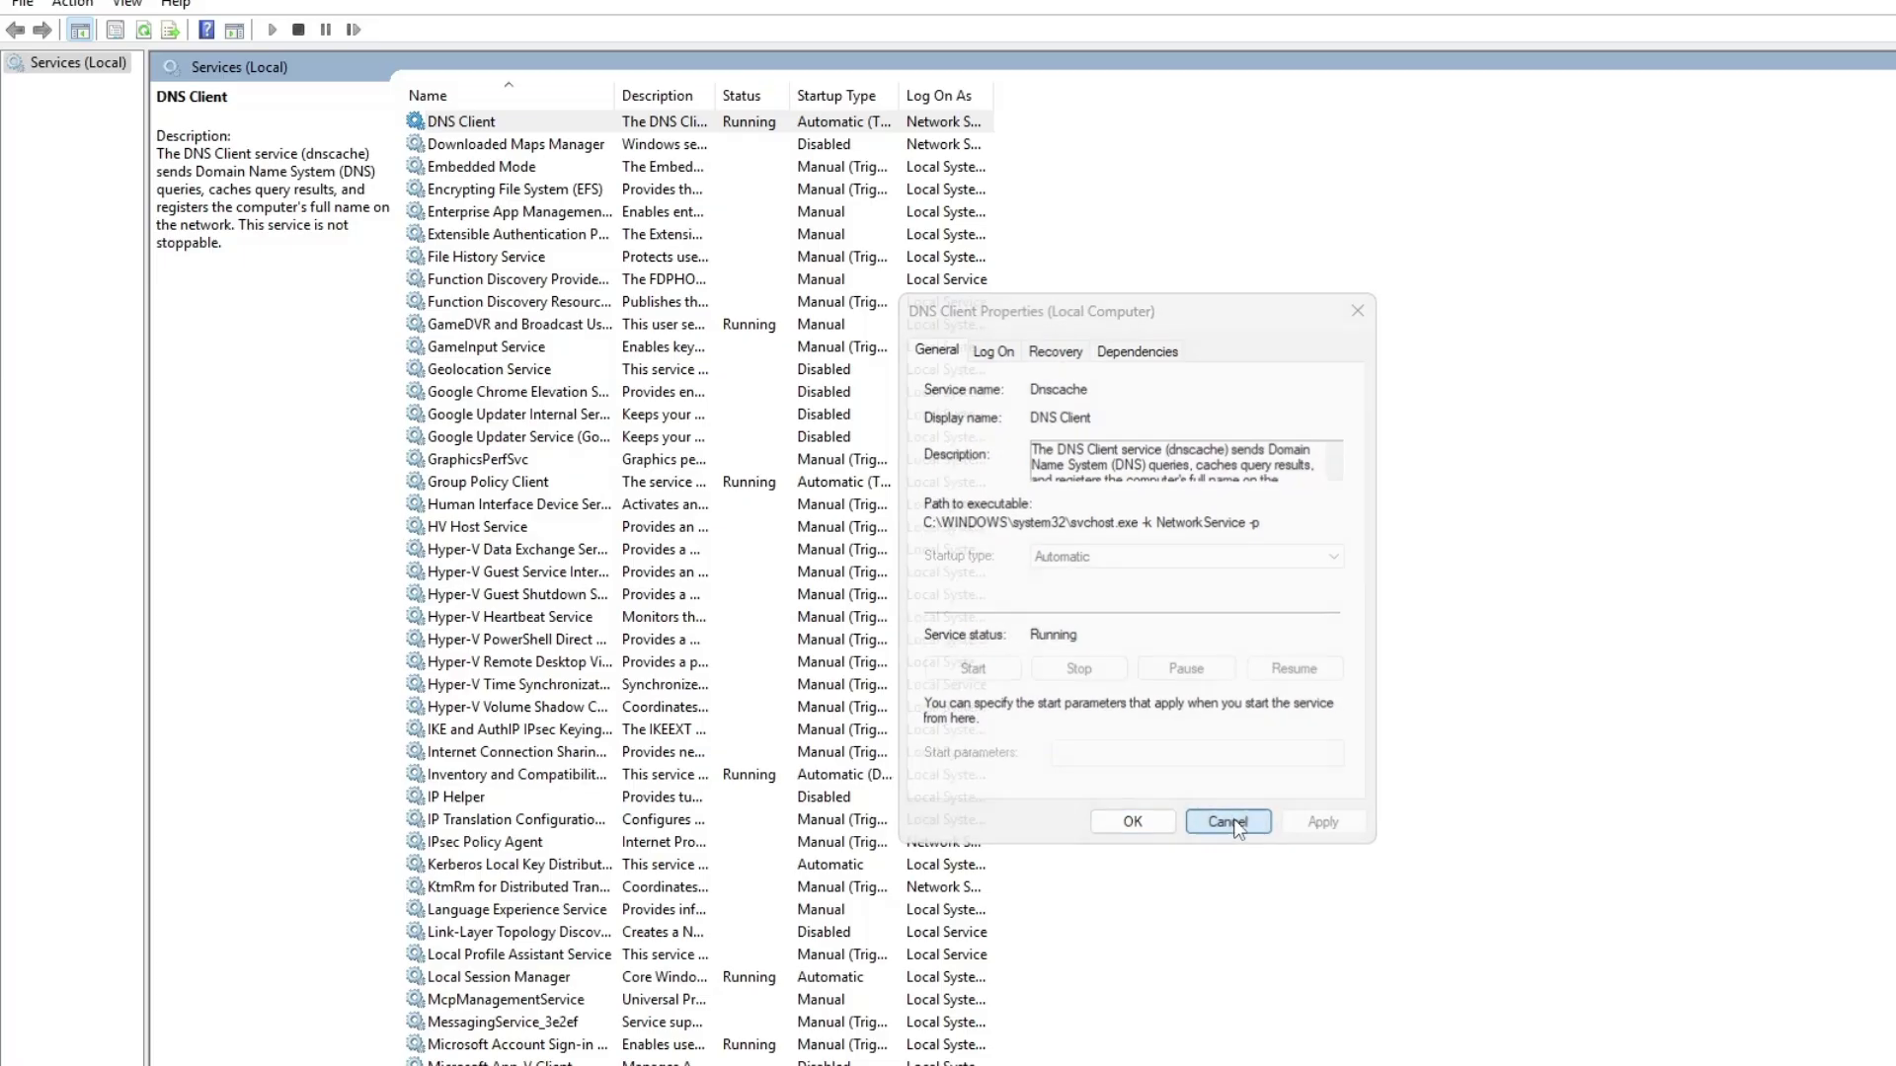
click(486, 170)
text(dh)
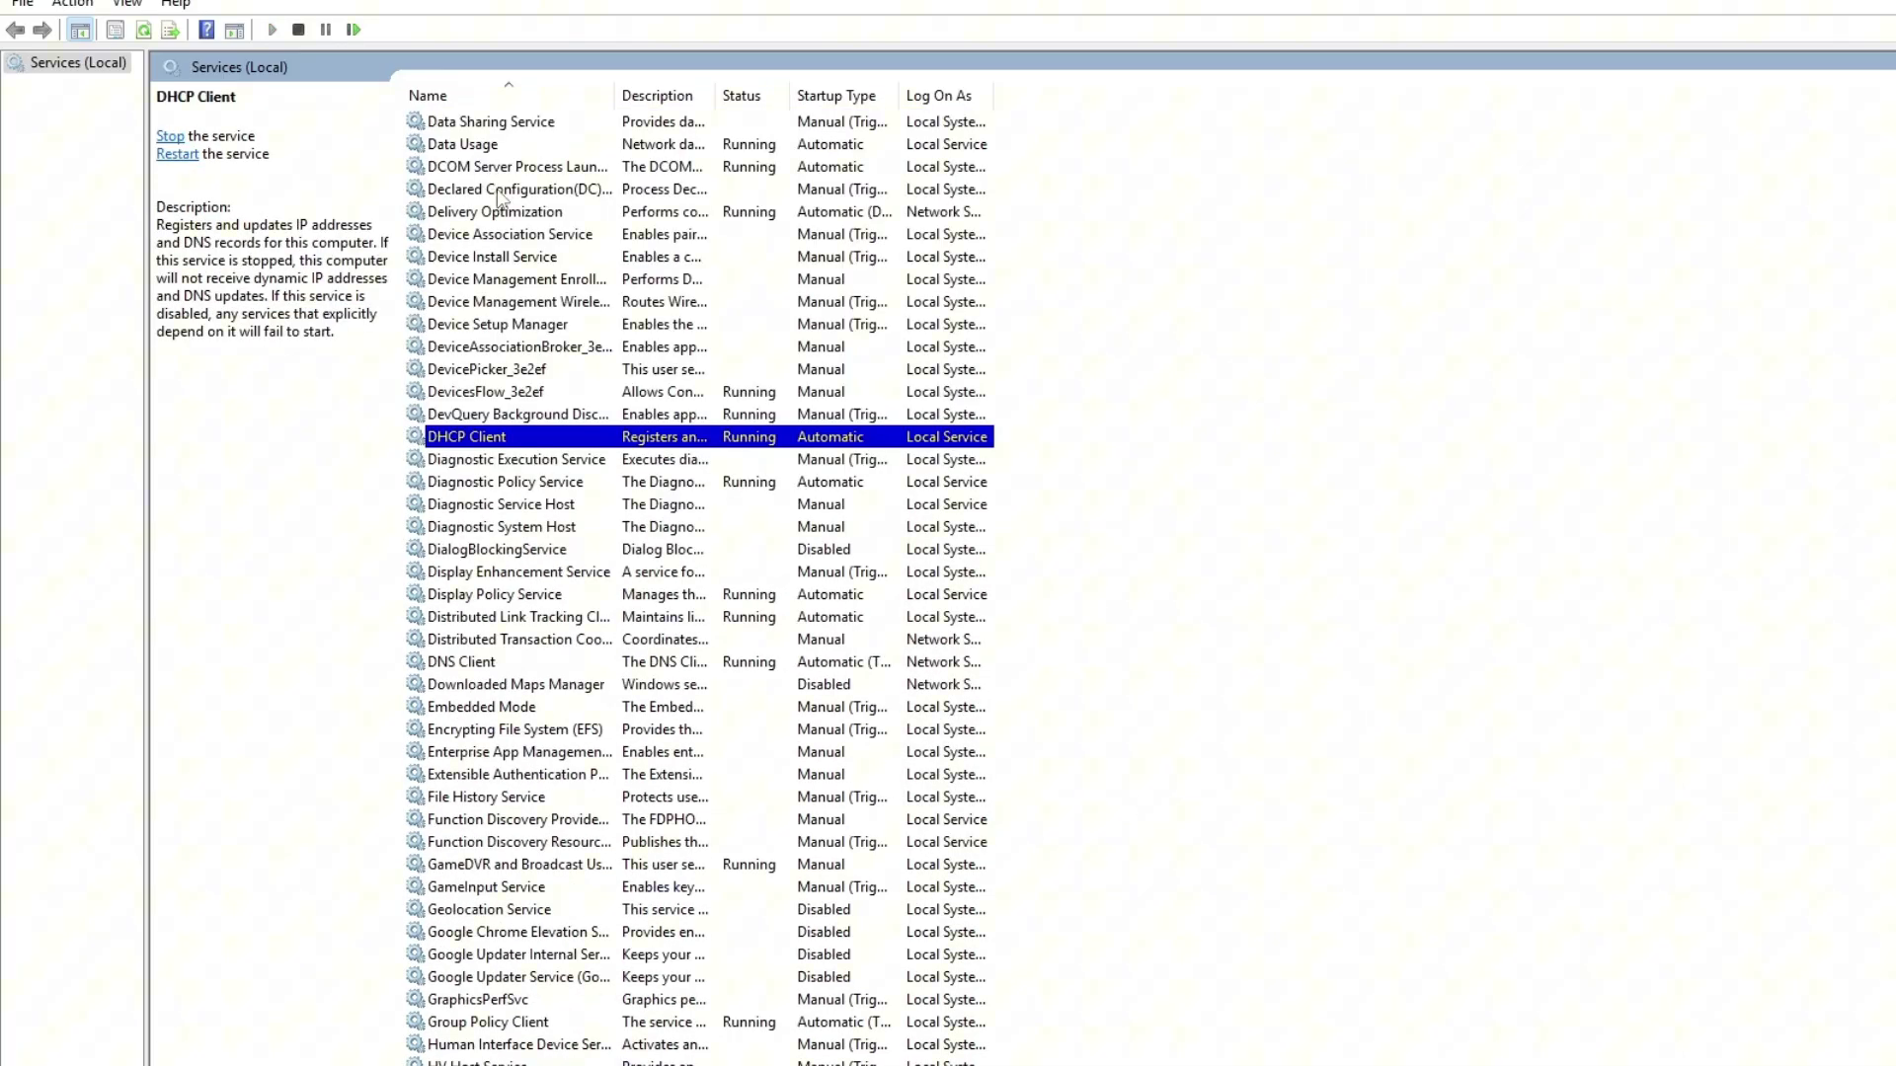
right_click(472, 451)
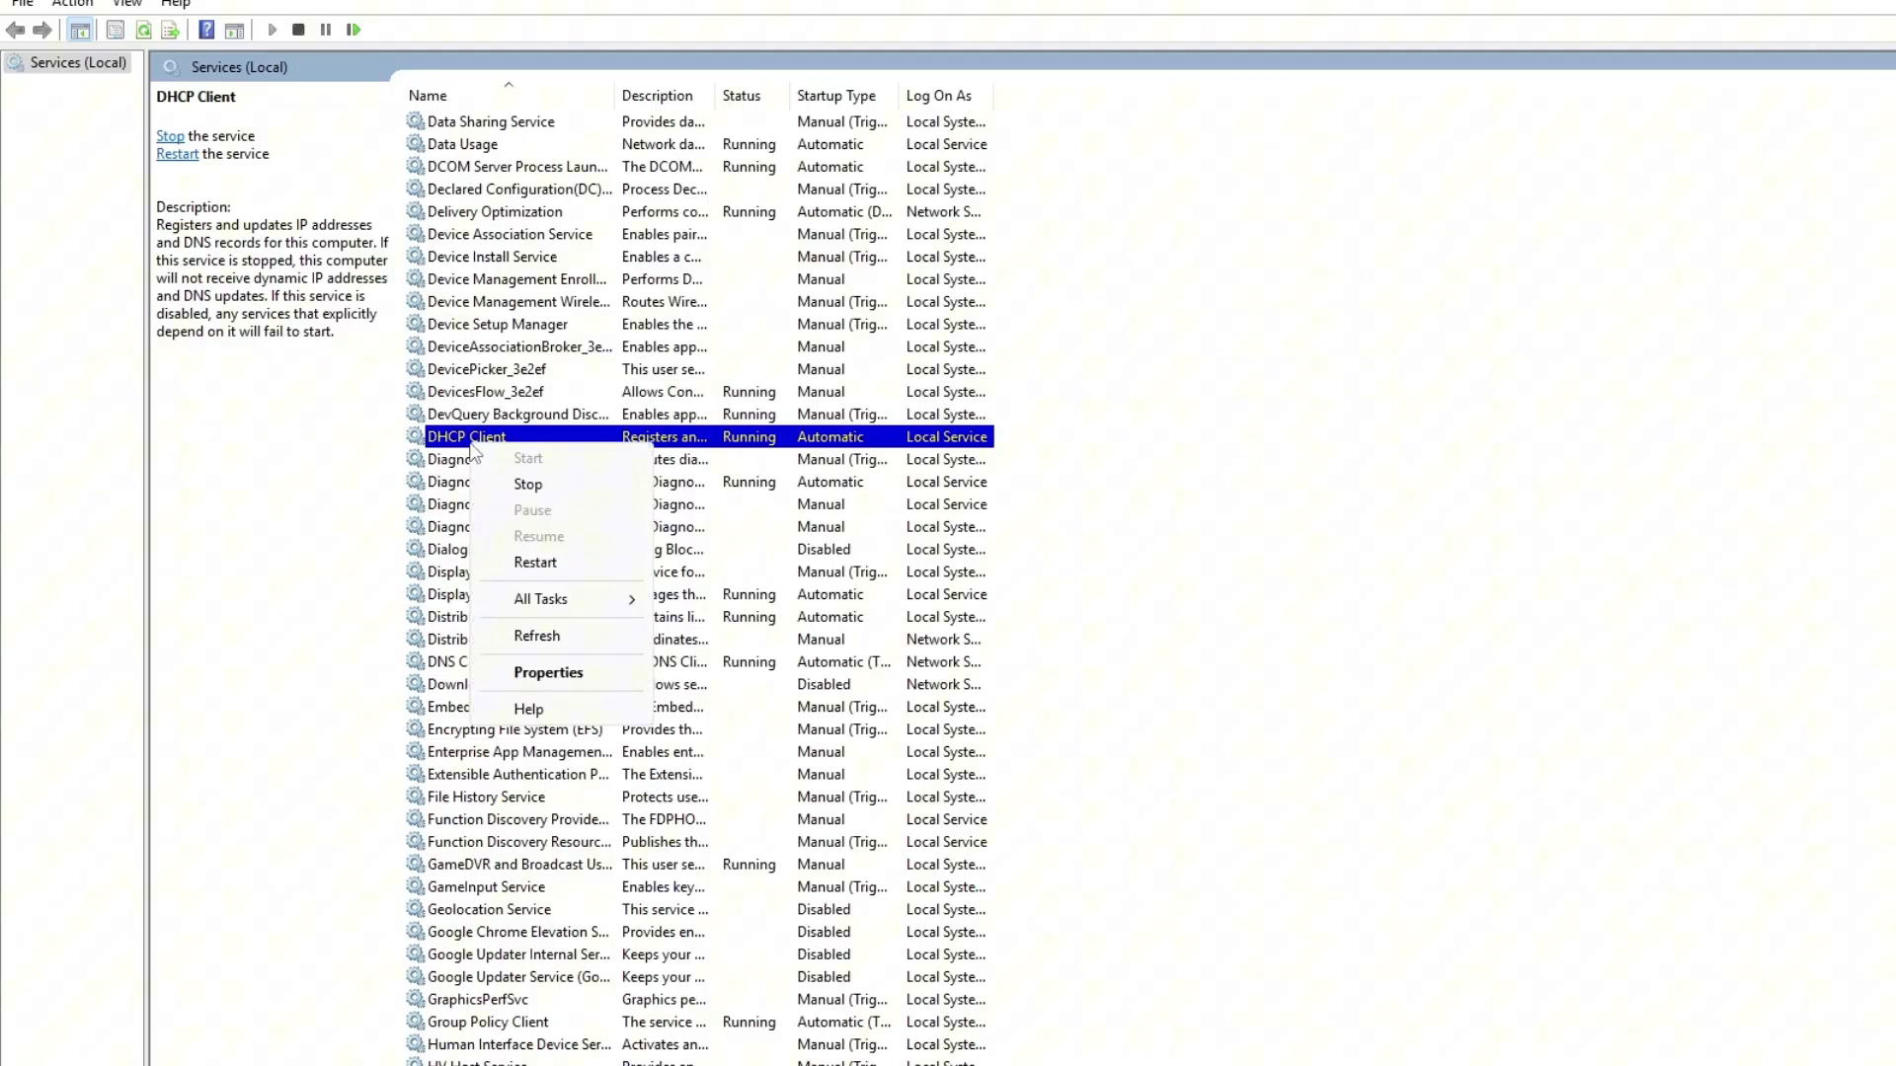
click(548, 673)
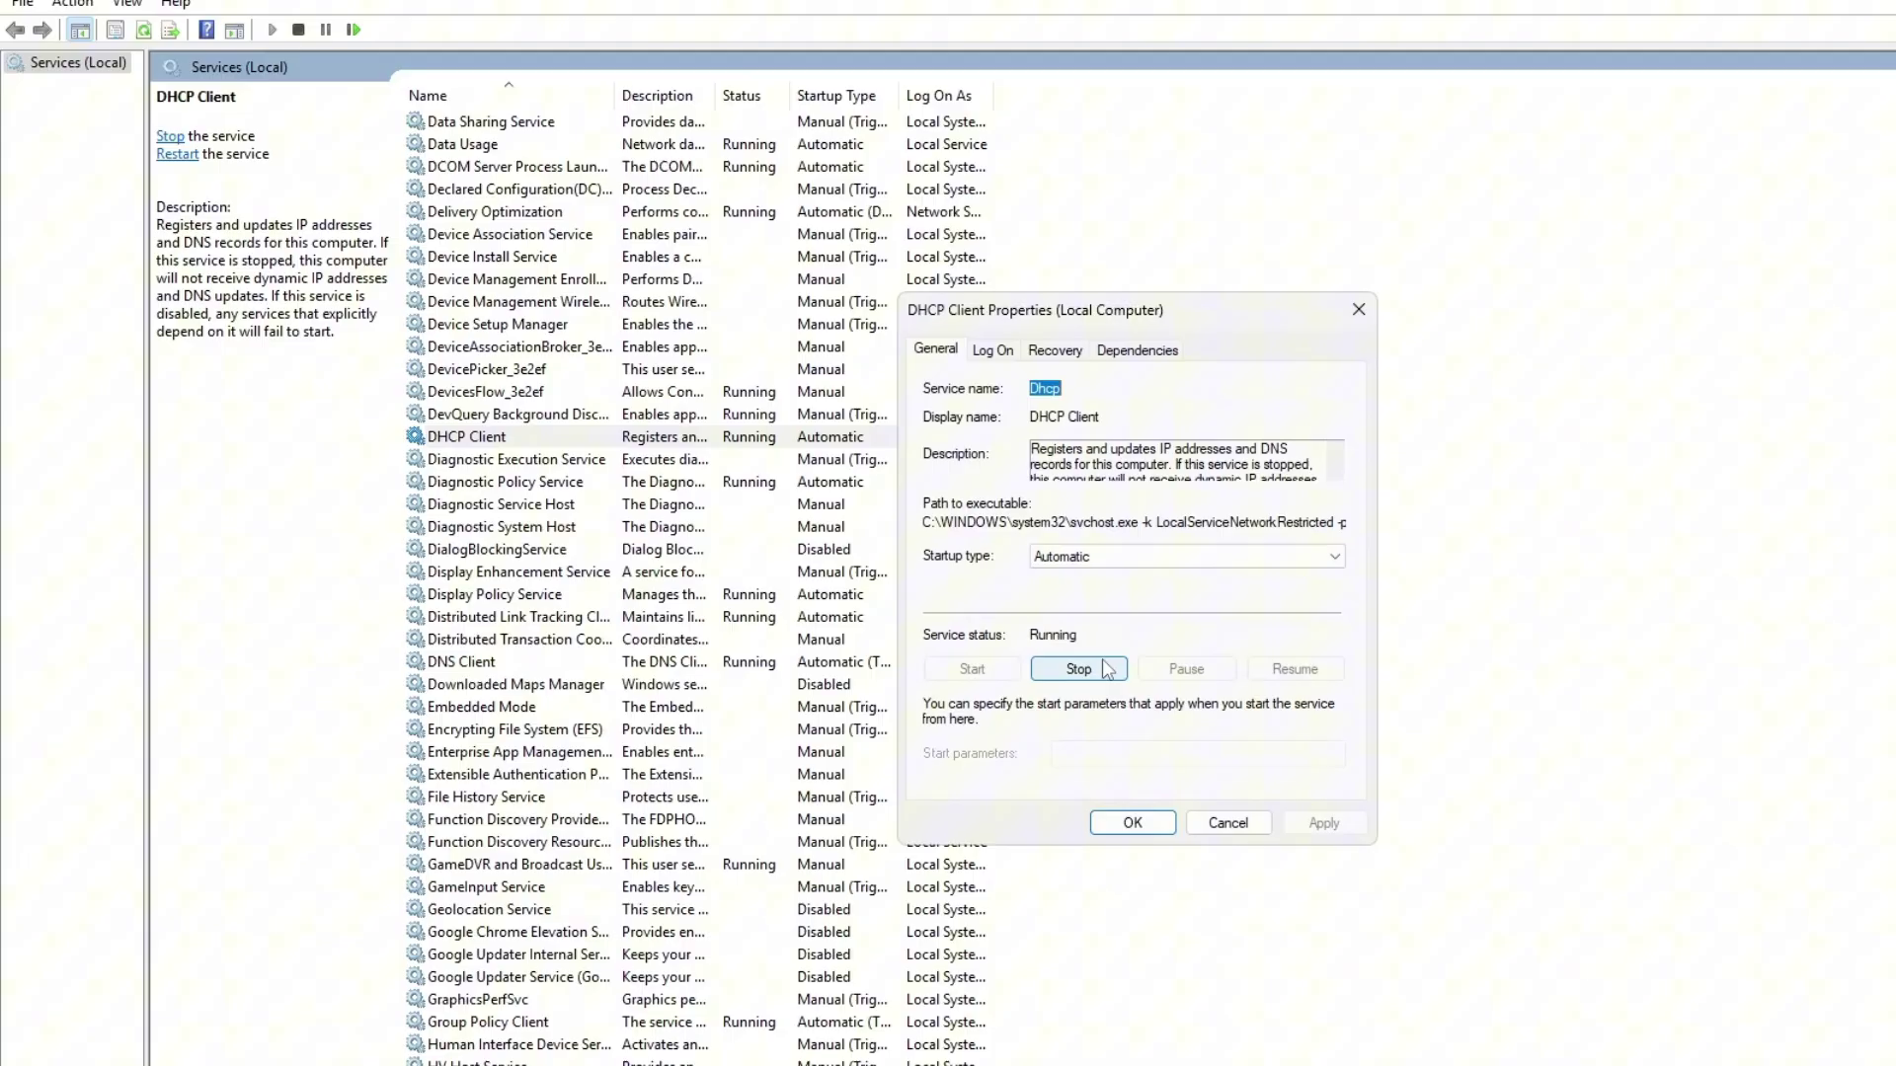
Try stopping DHCP Client and its dependents with startup left Automatic; dismiss Access denied and cancel
click(1052, 559)
click(1053, 567)
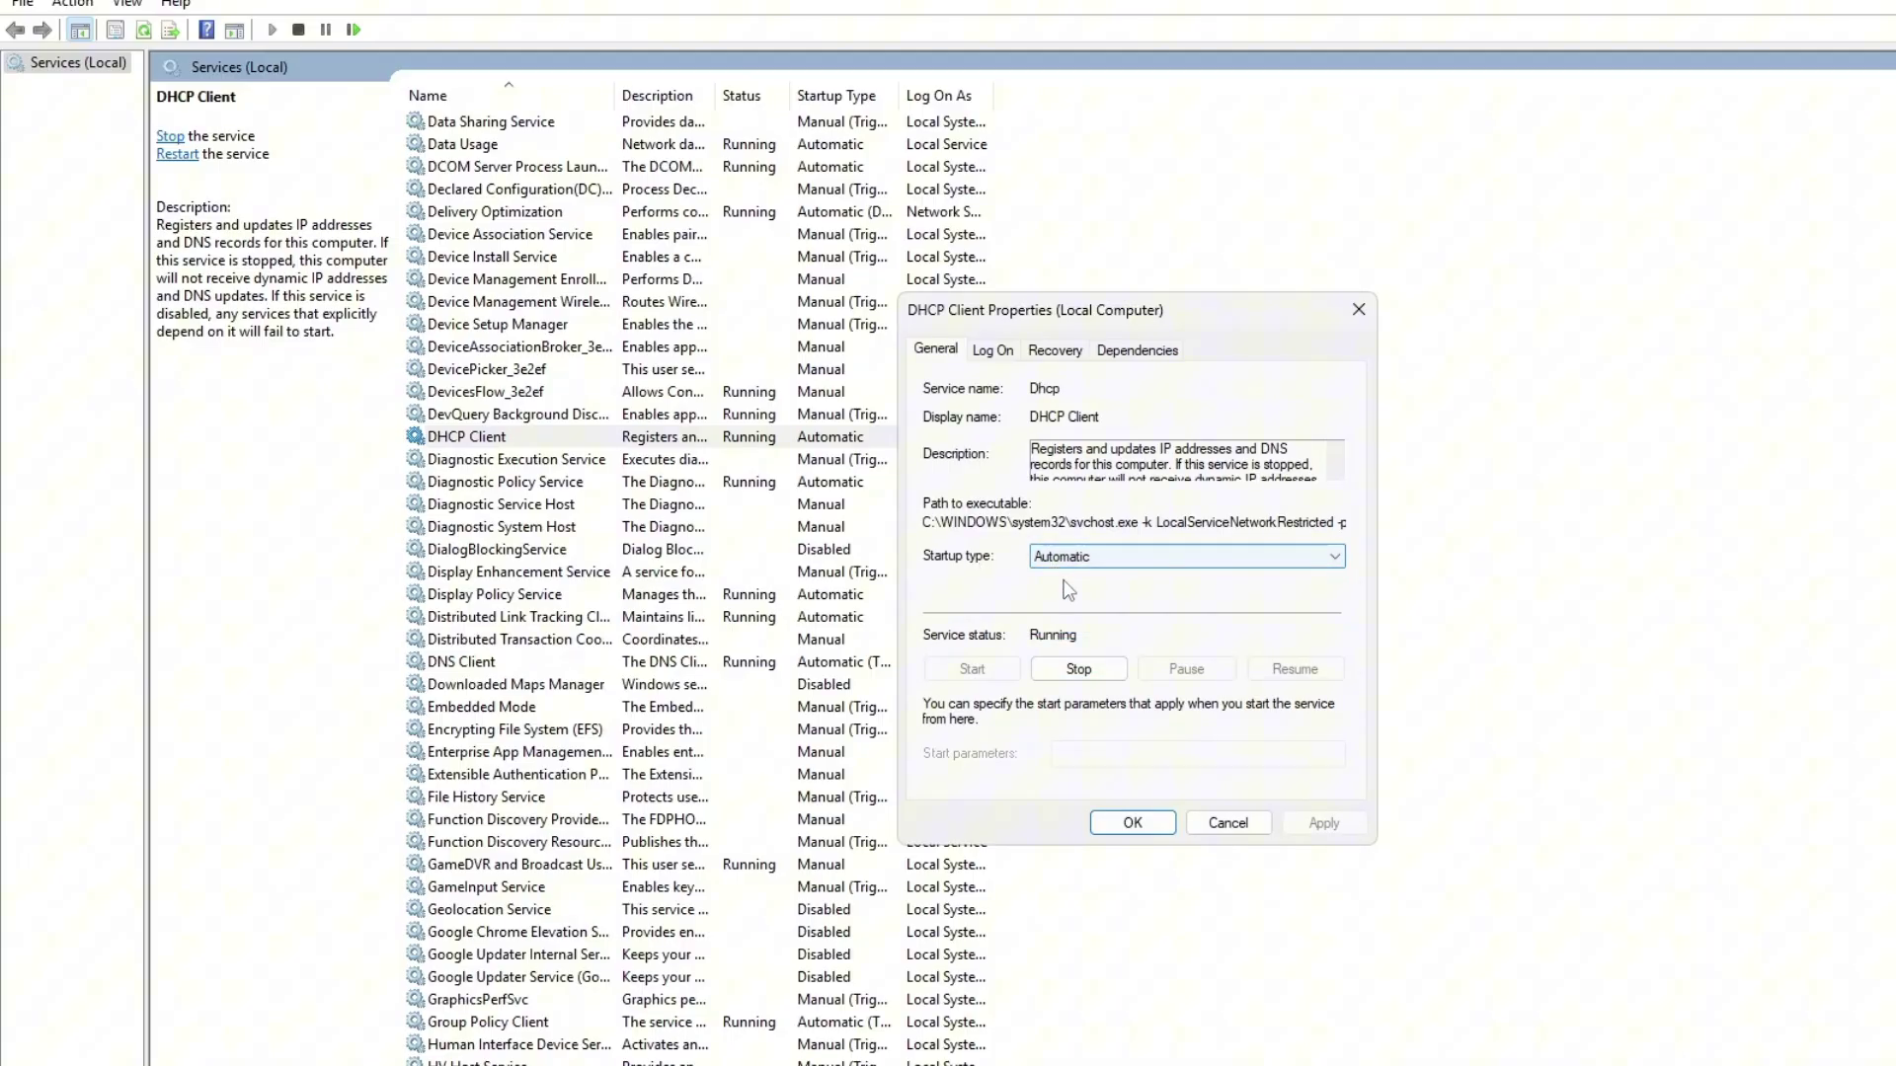
click(1073, 673)
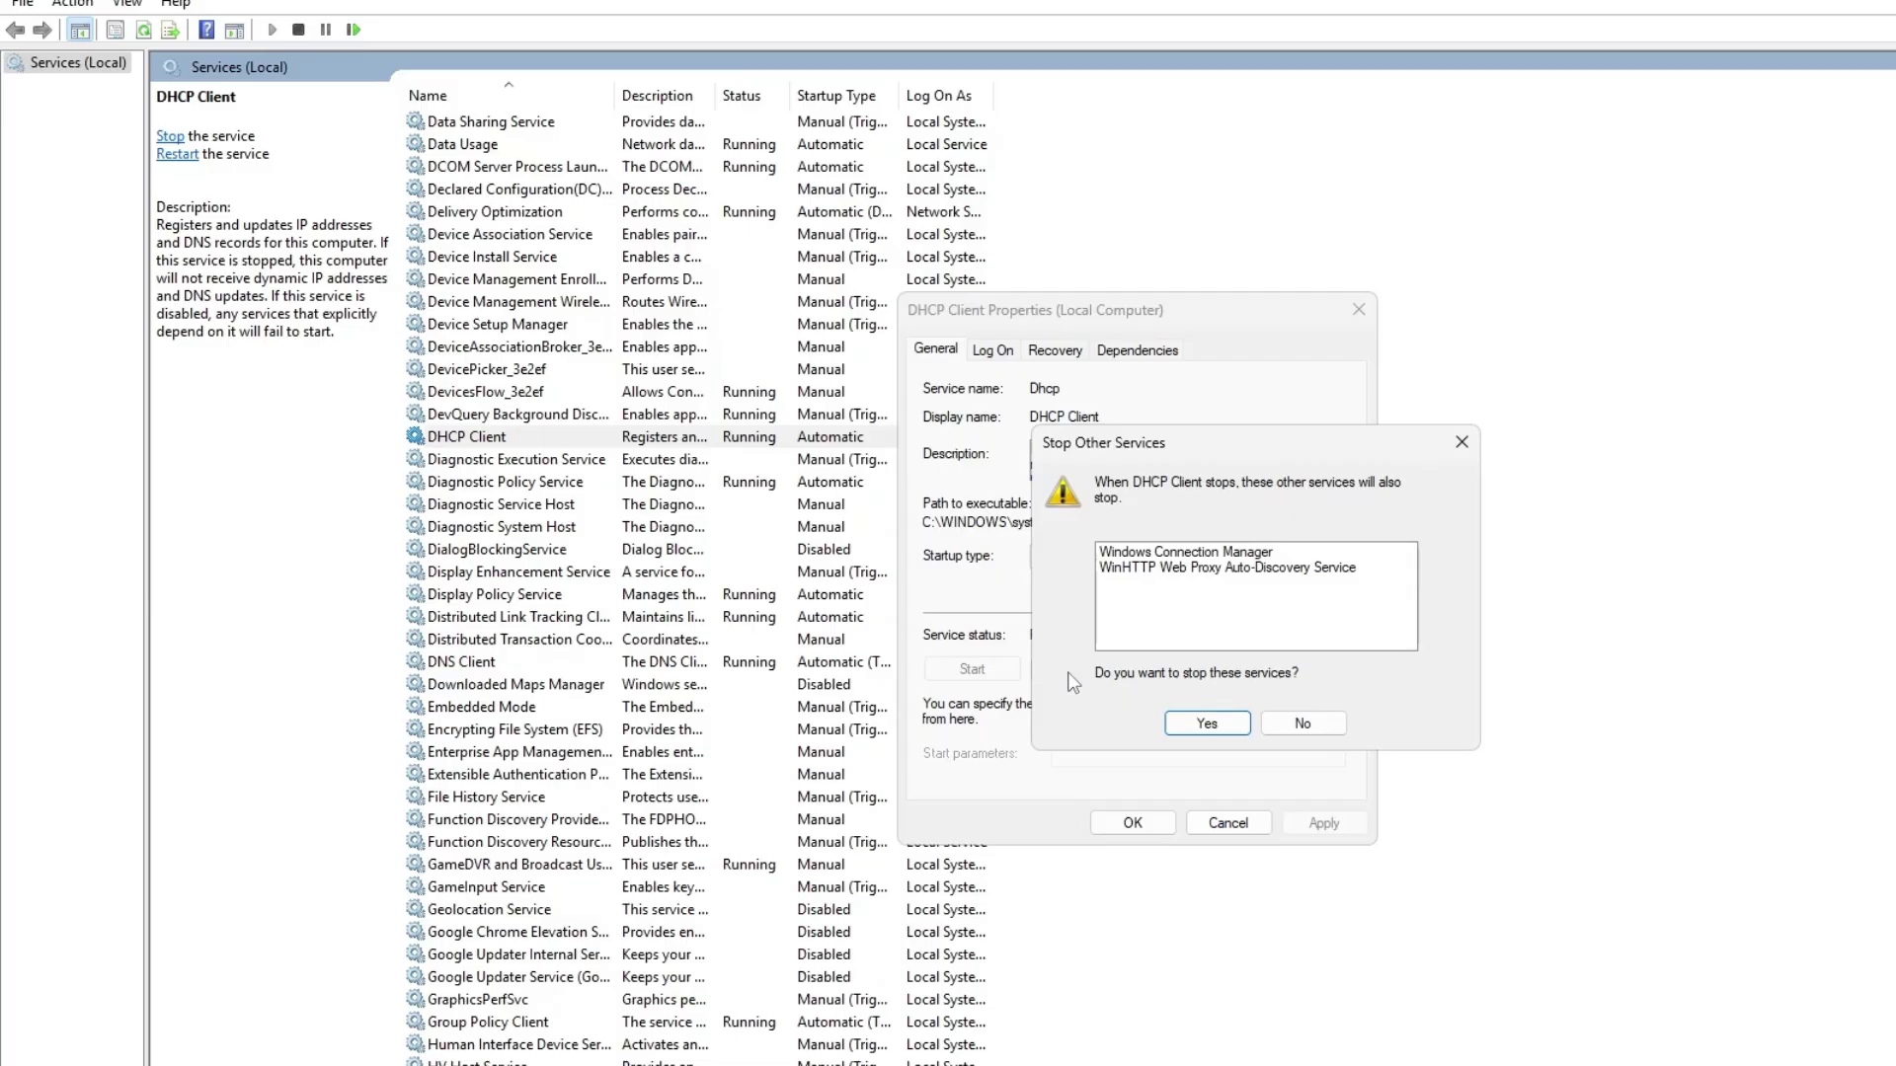
click(1207, 724)
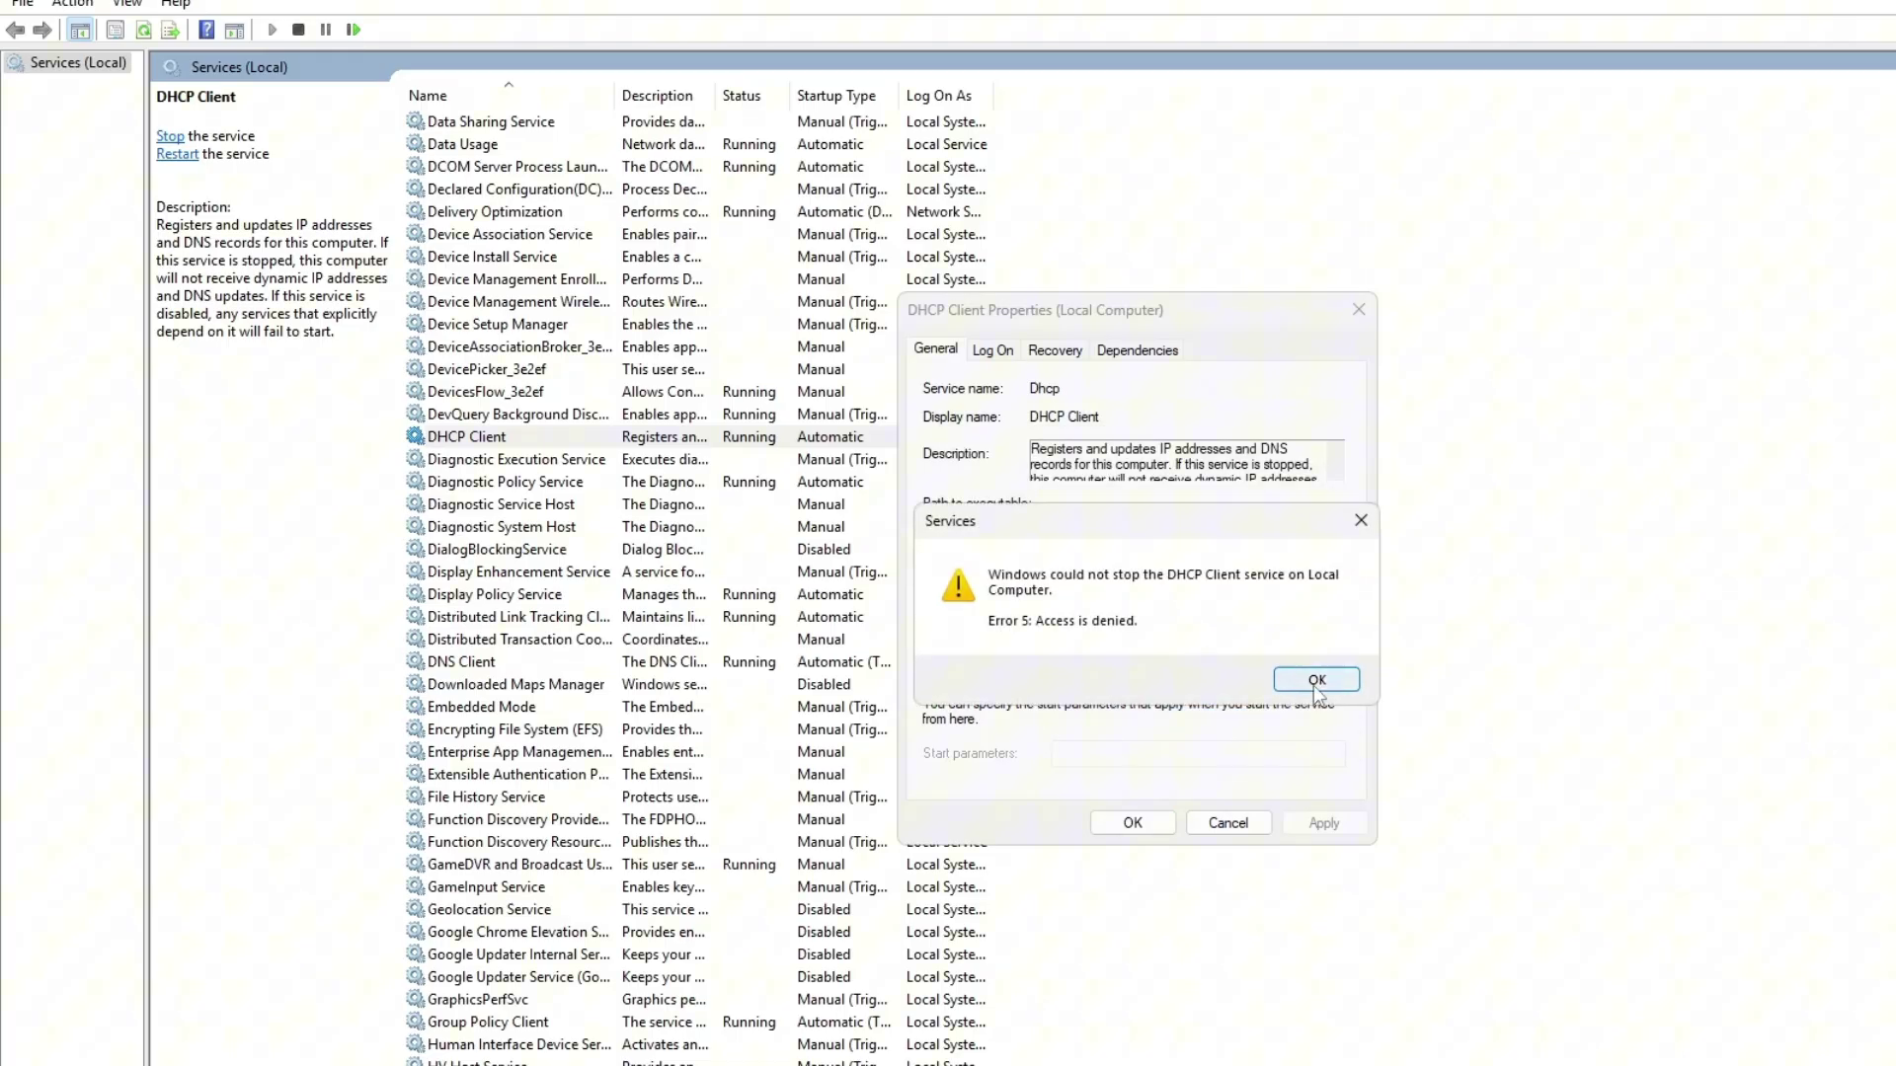
click(1313, 683)
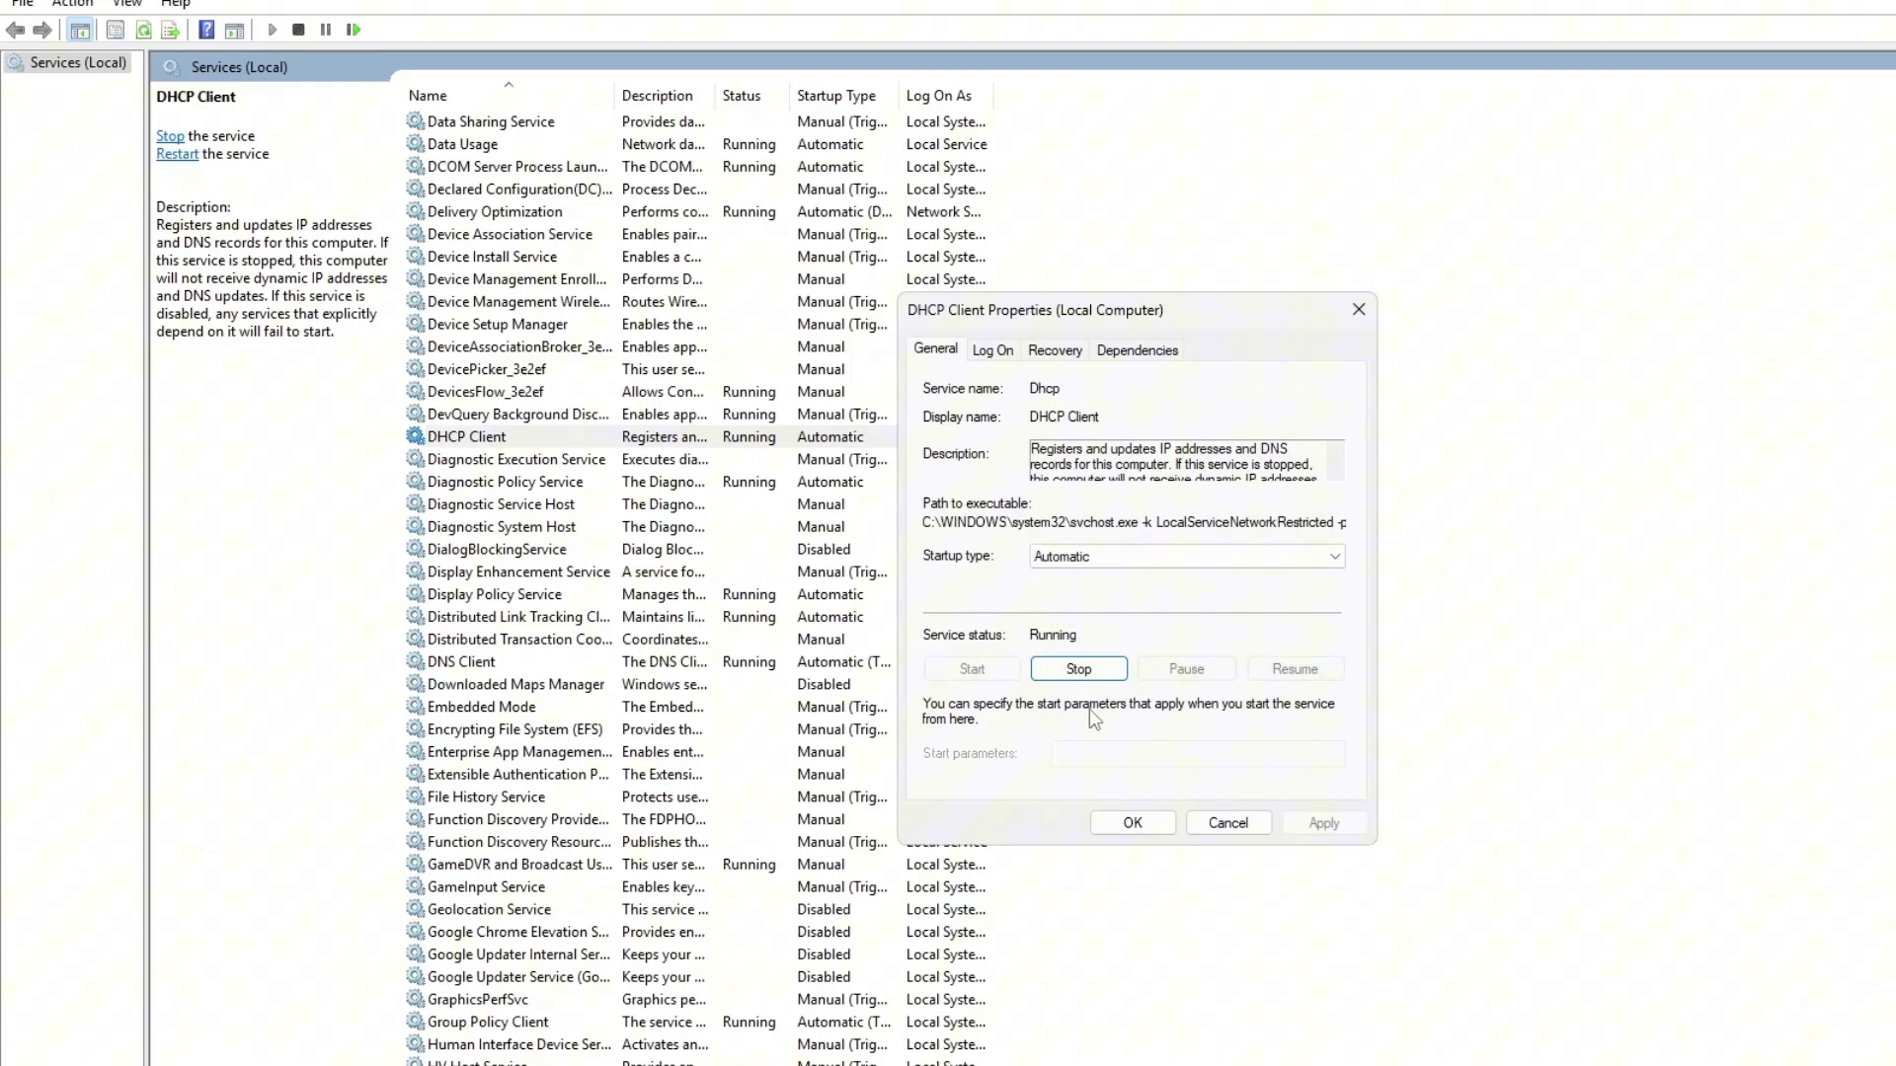
click(1229, 824)
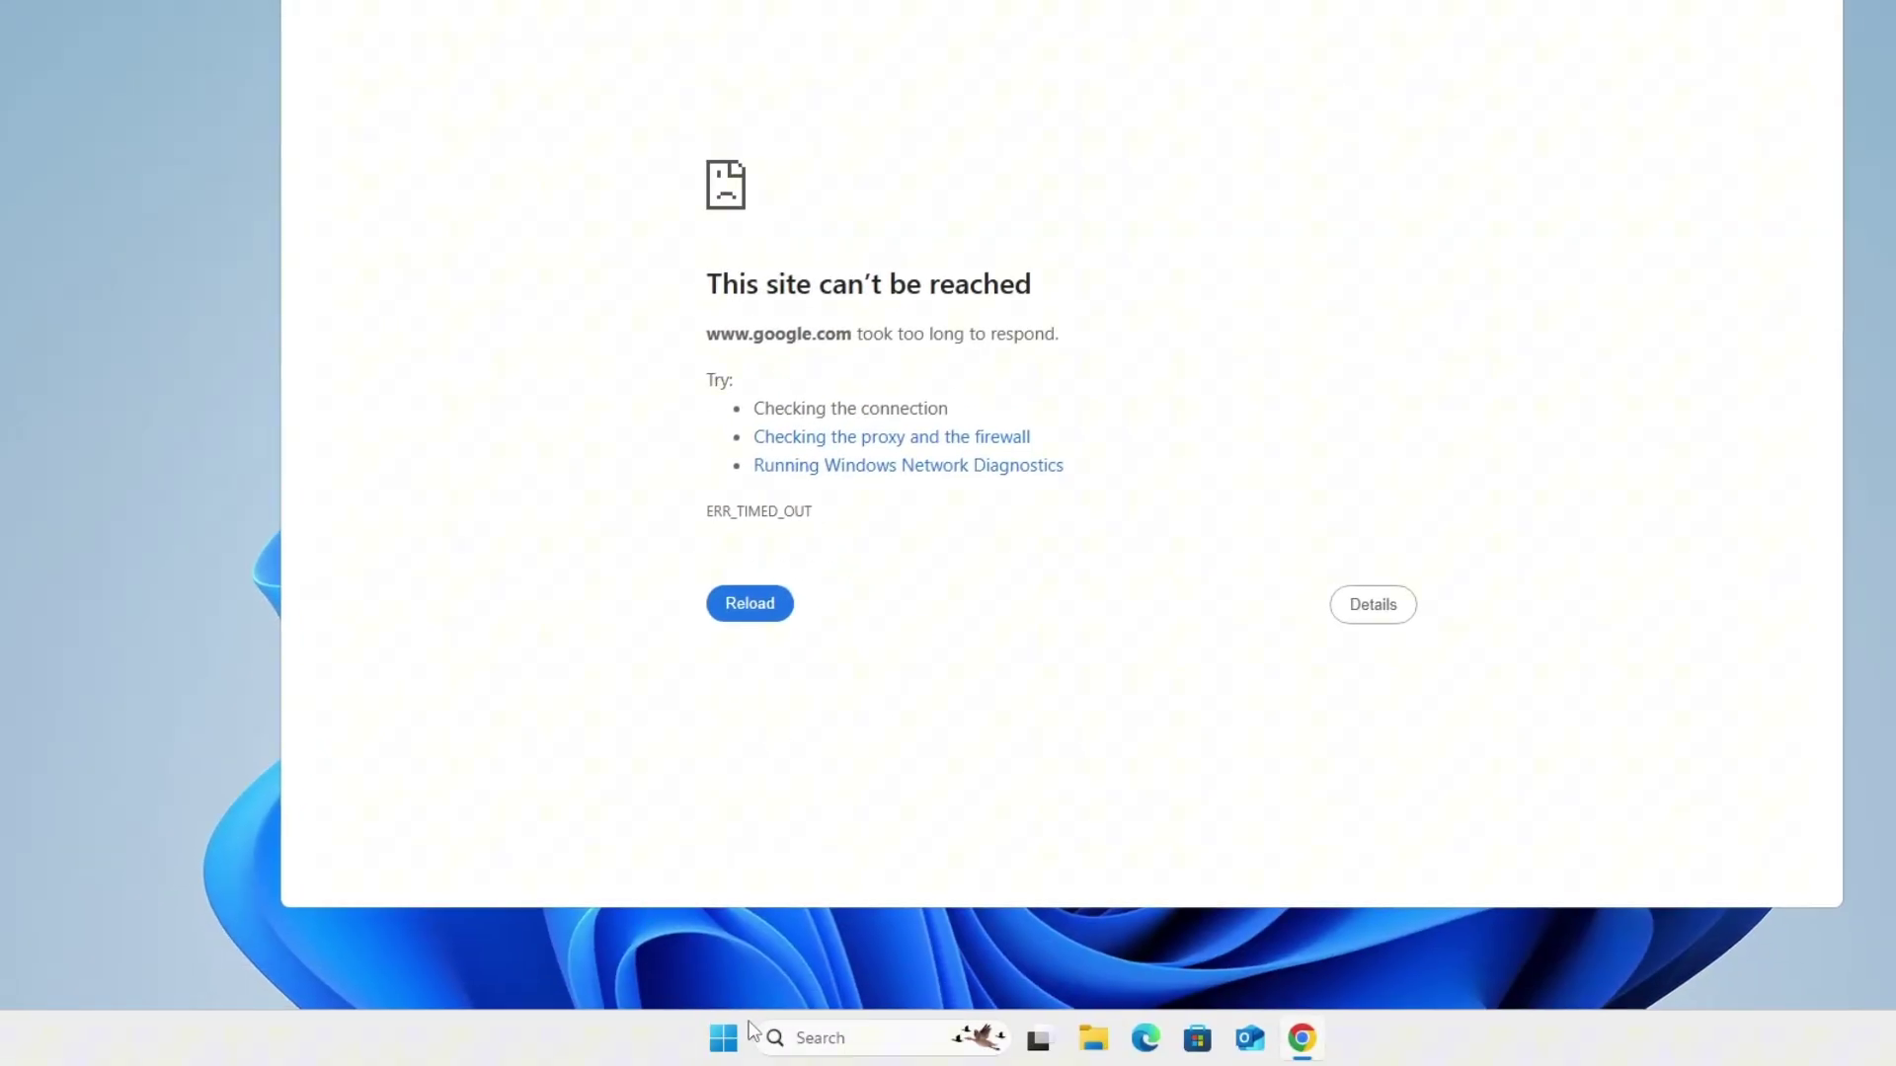
Open Command Prompt via 'cmd' and run ipconfig /flushdns to clear the DNS resolver cache
click(802, 1065)
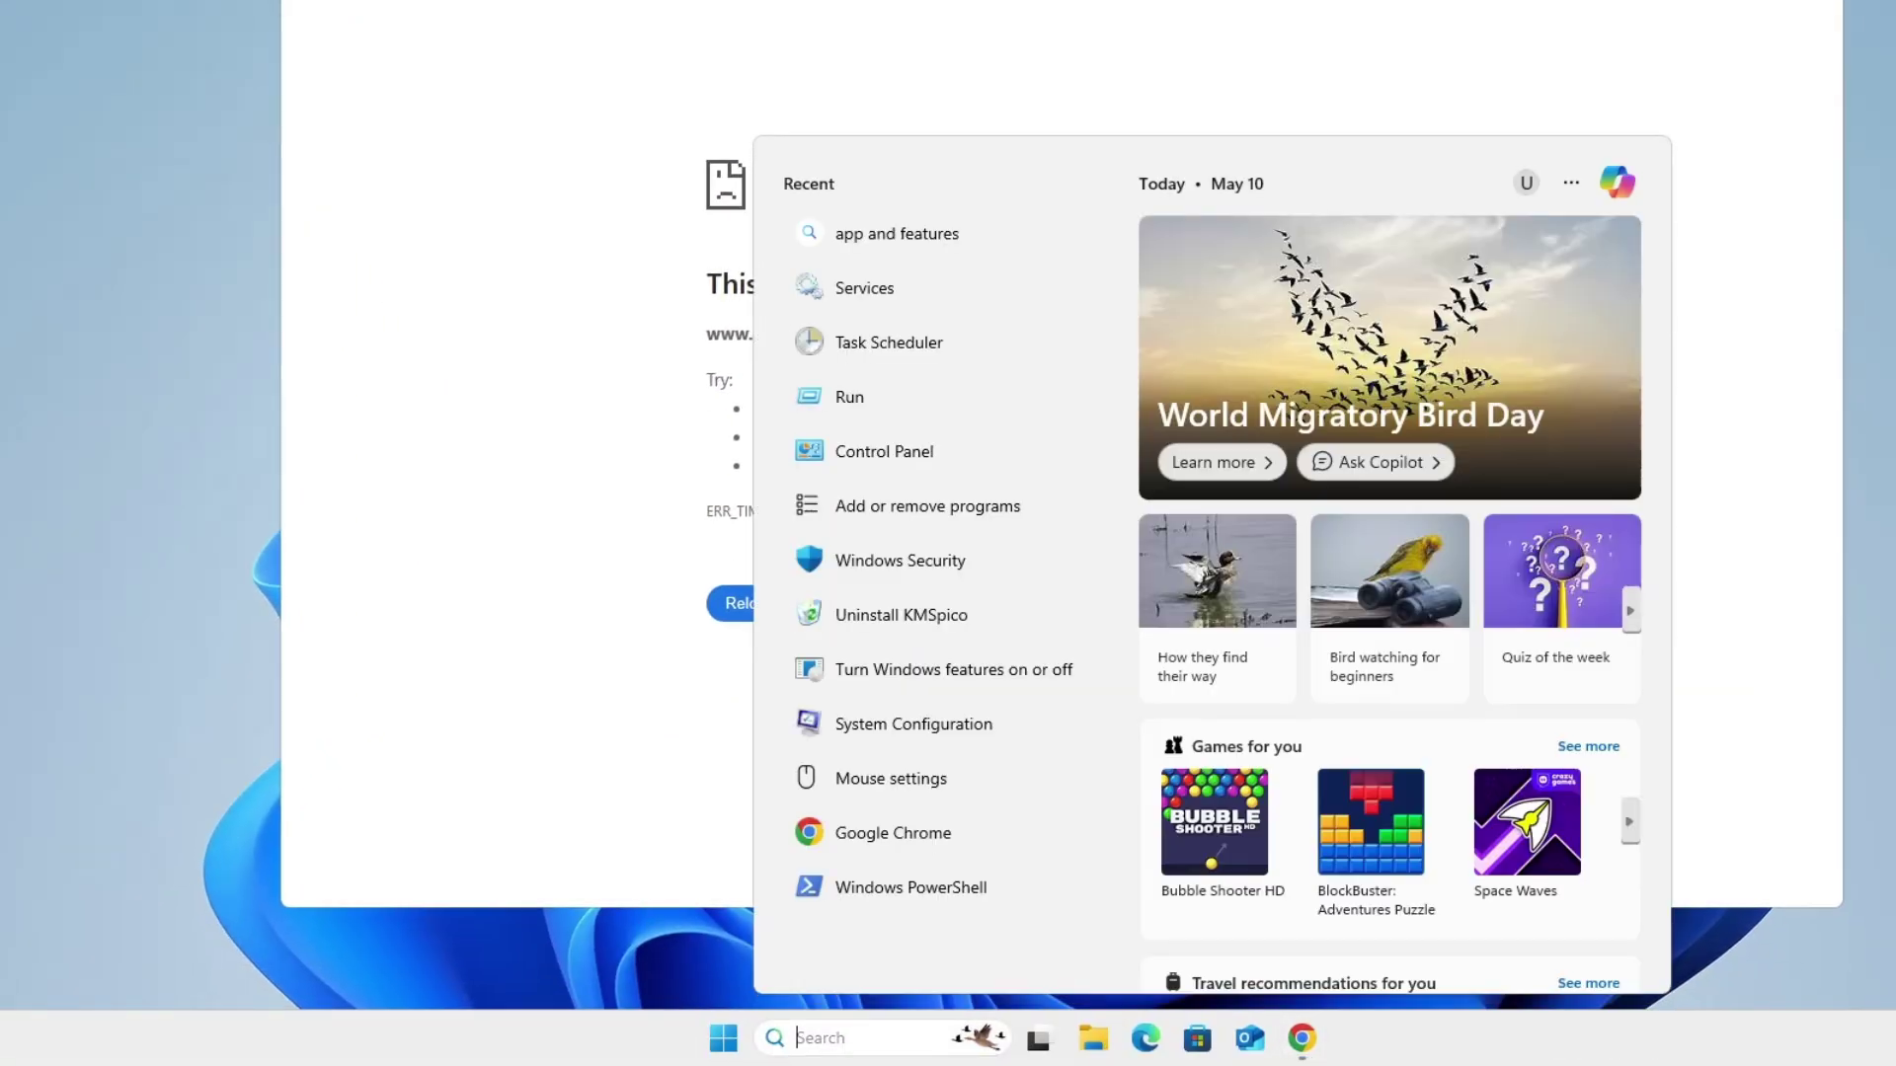
text(cmd)
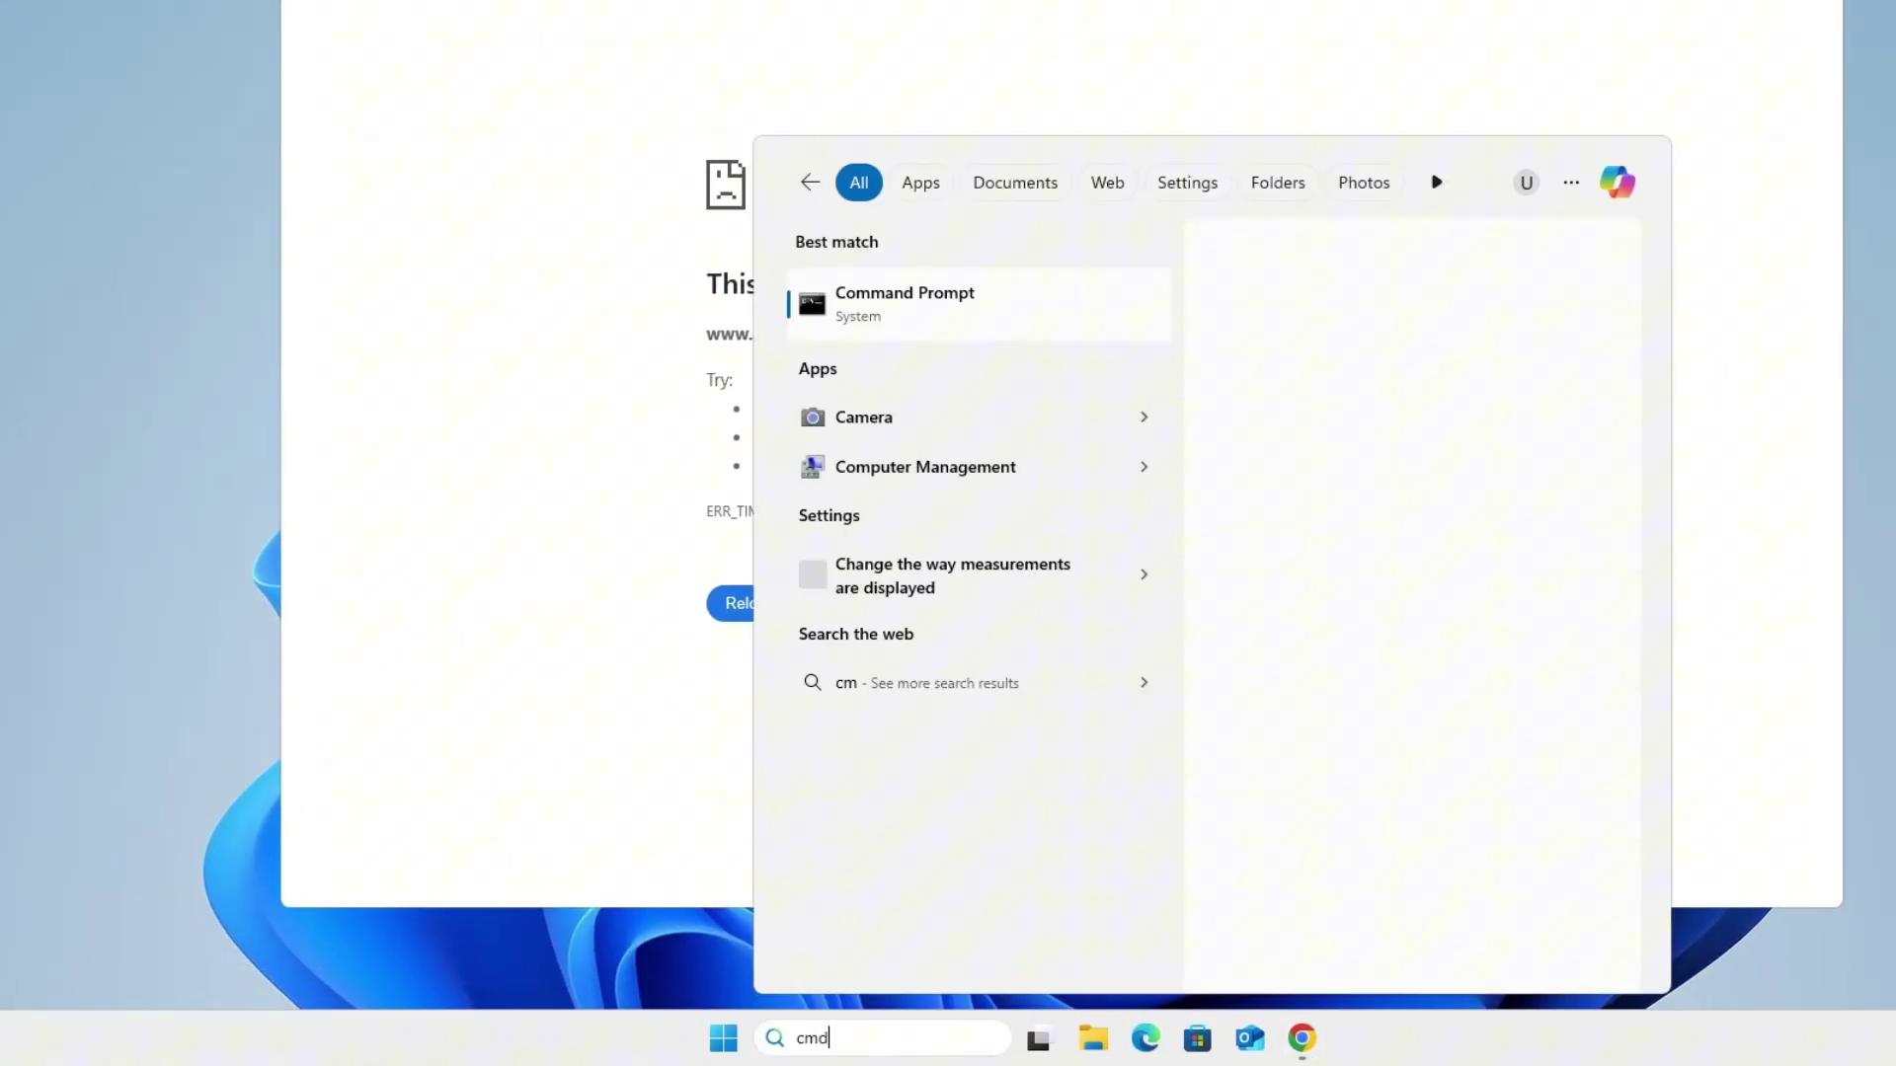
key(Return)
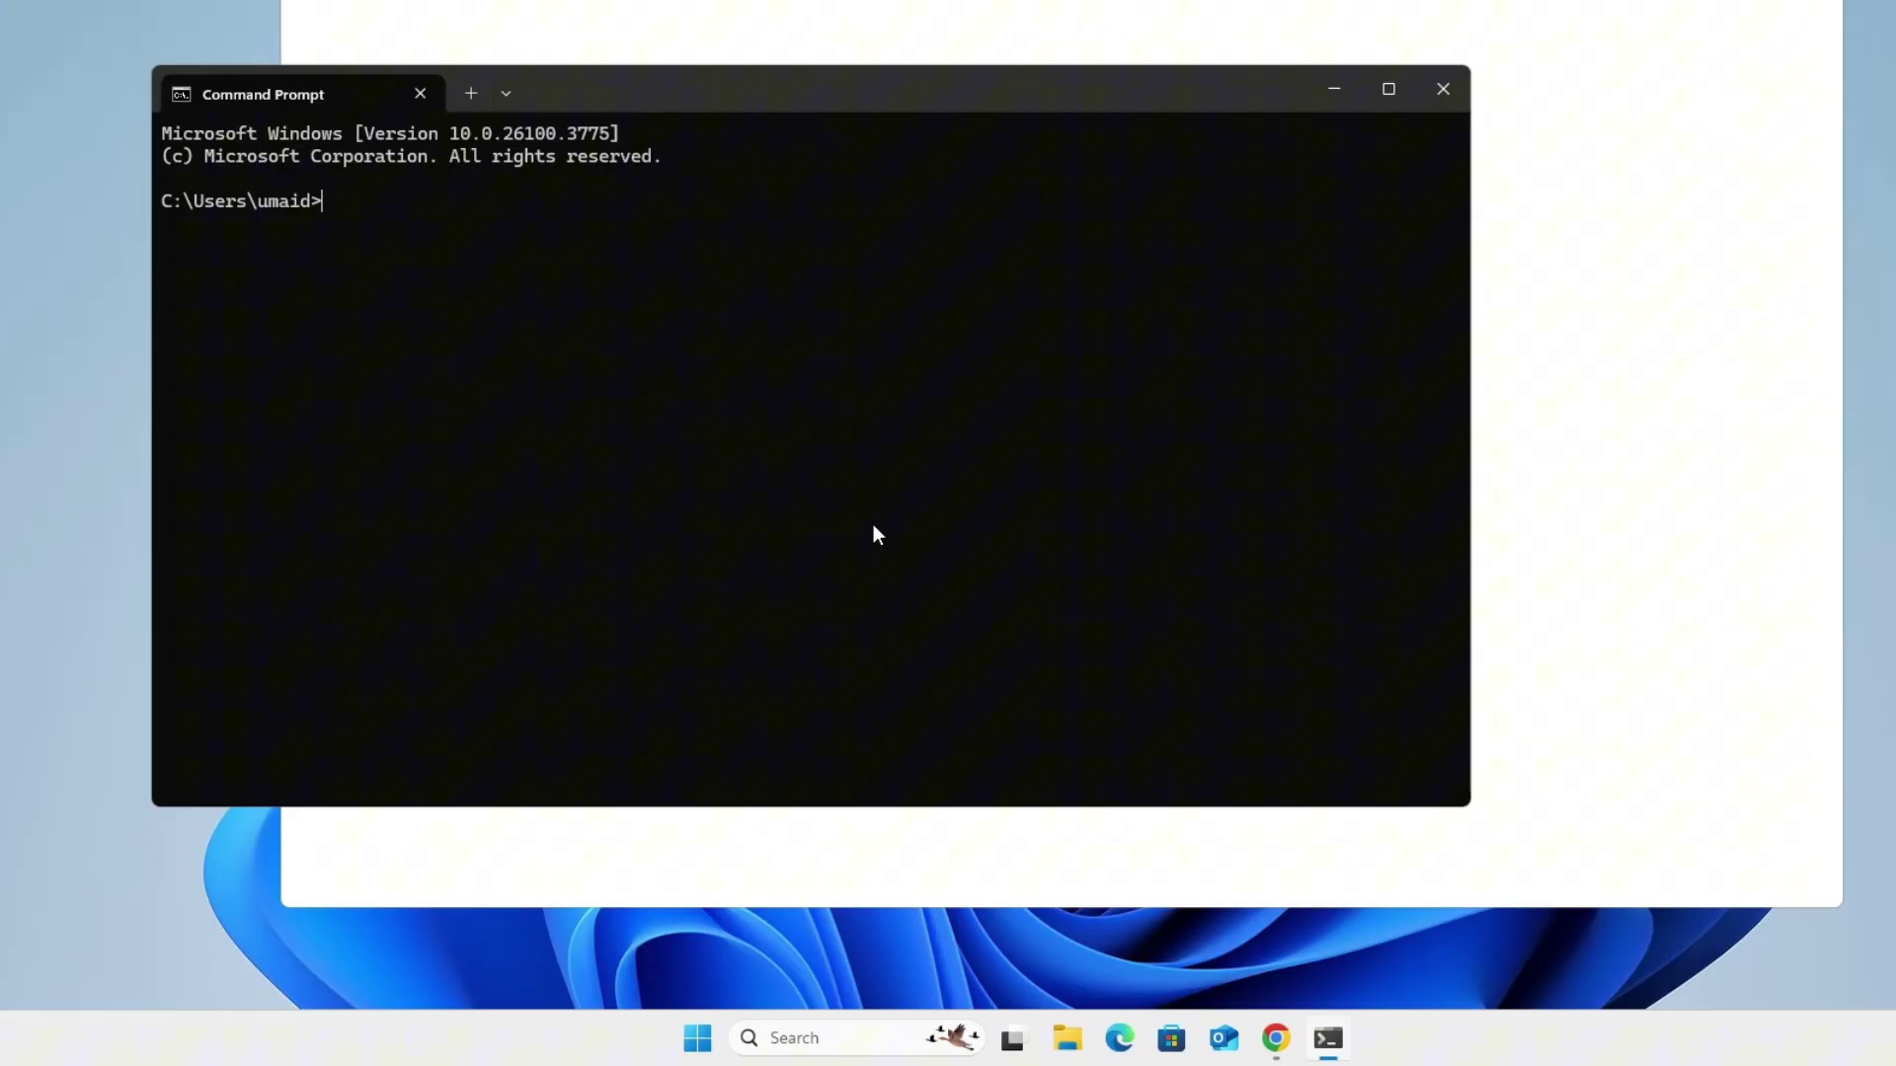
text(i)
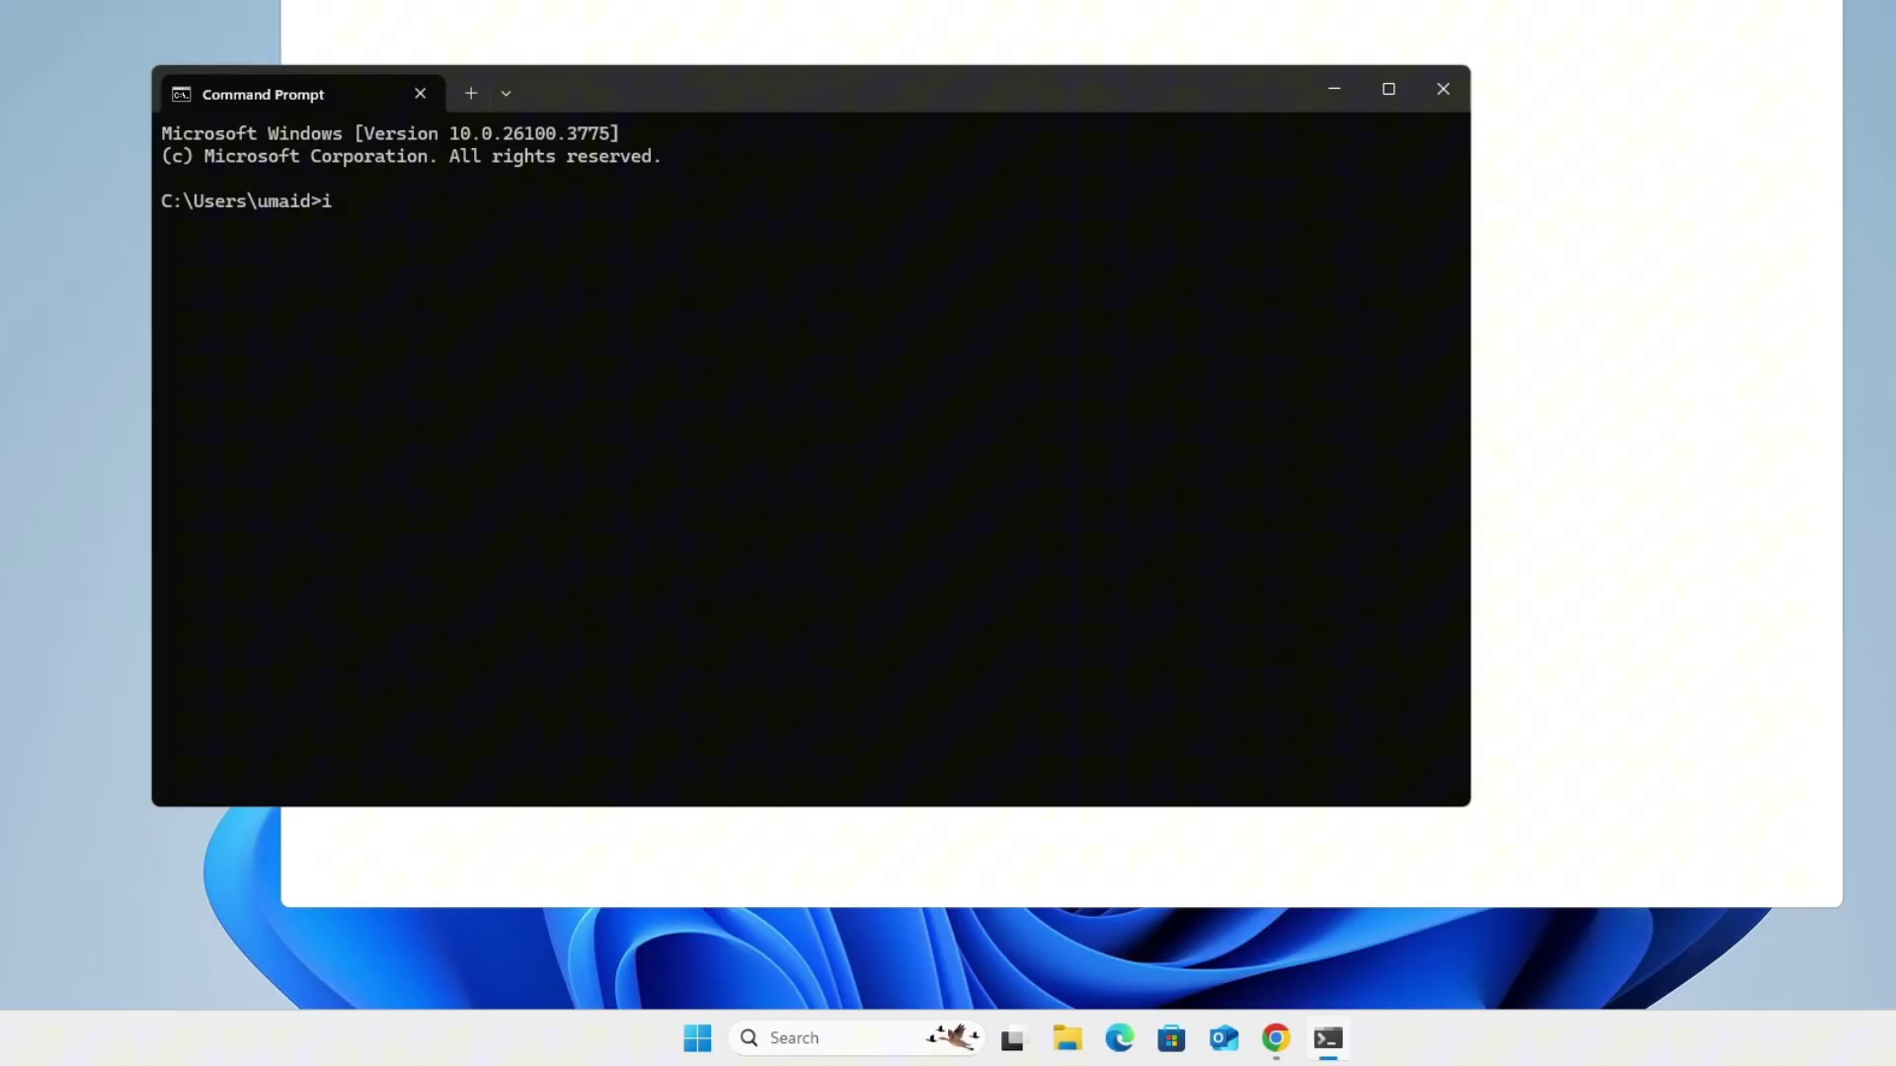
text(pconfig /flushdns)
key(Return)
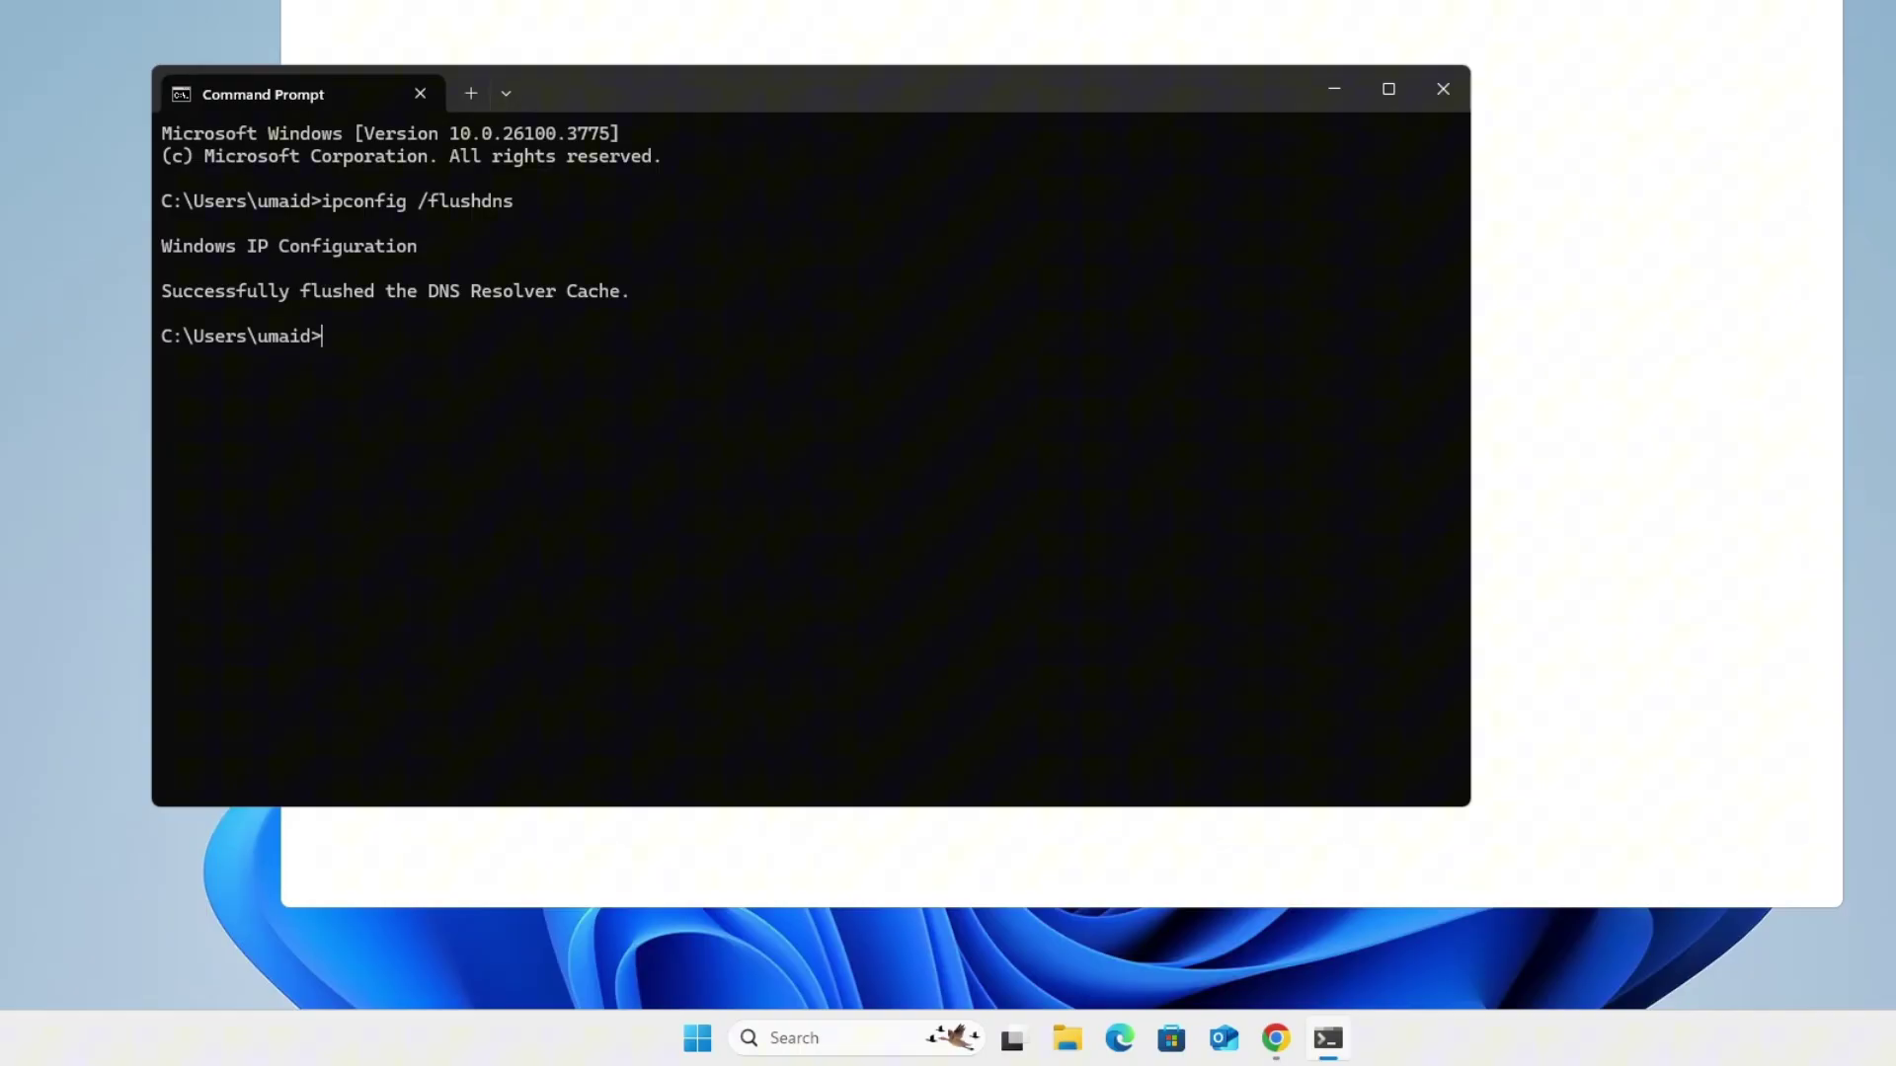
Run netsh int ip reset, copy its output, and bring up the Restart power option
text(netsh int ip reset)
key(Return)
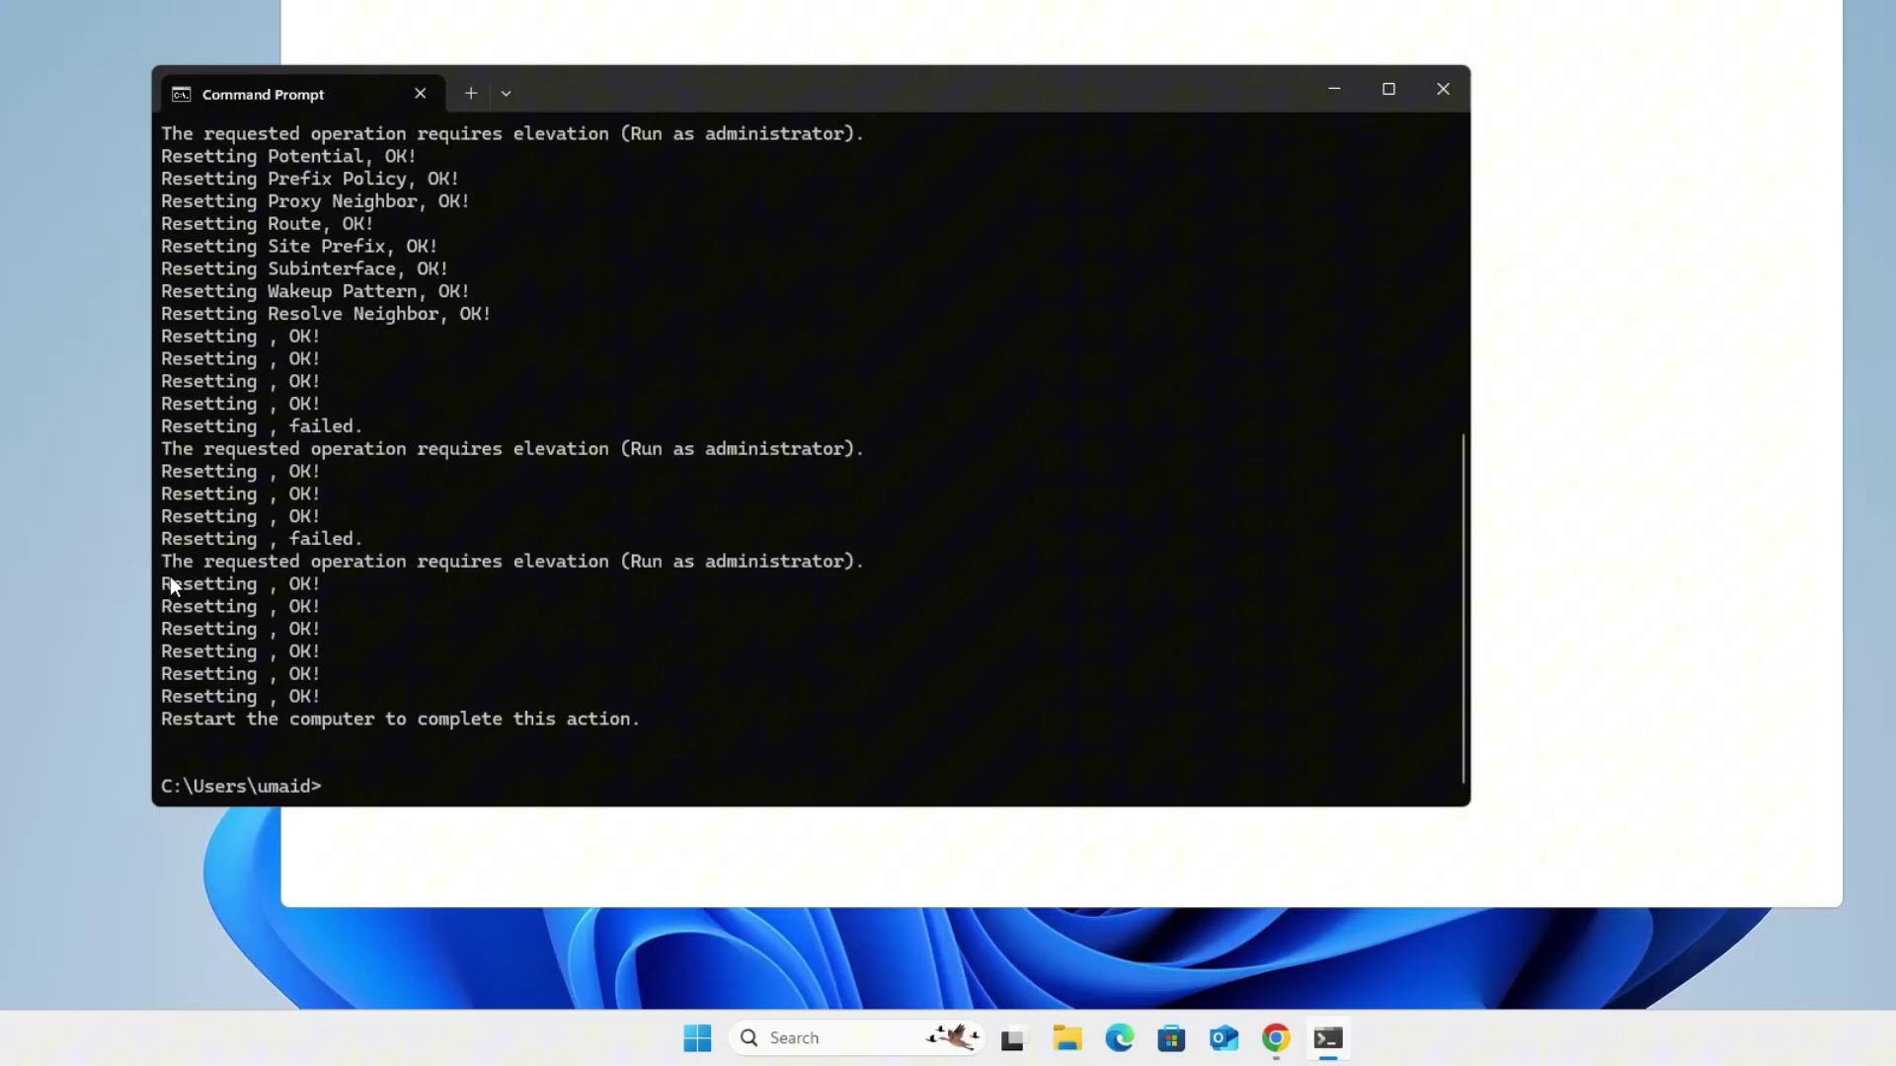
drag(169, 576, 732, 708)
right_click(732, 708)
drag(175, 726, 670, 705)
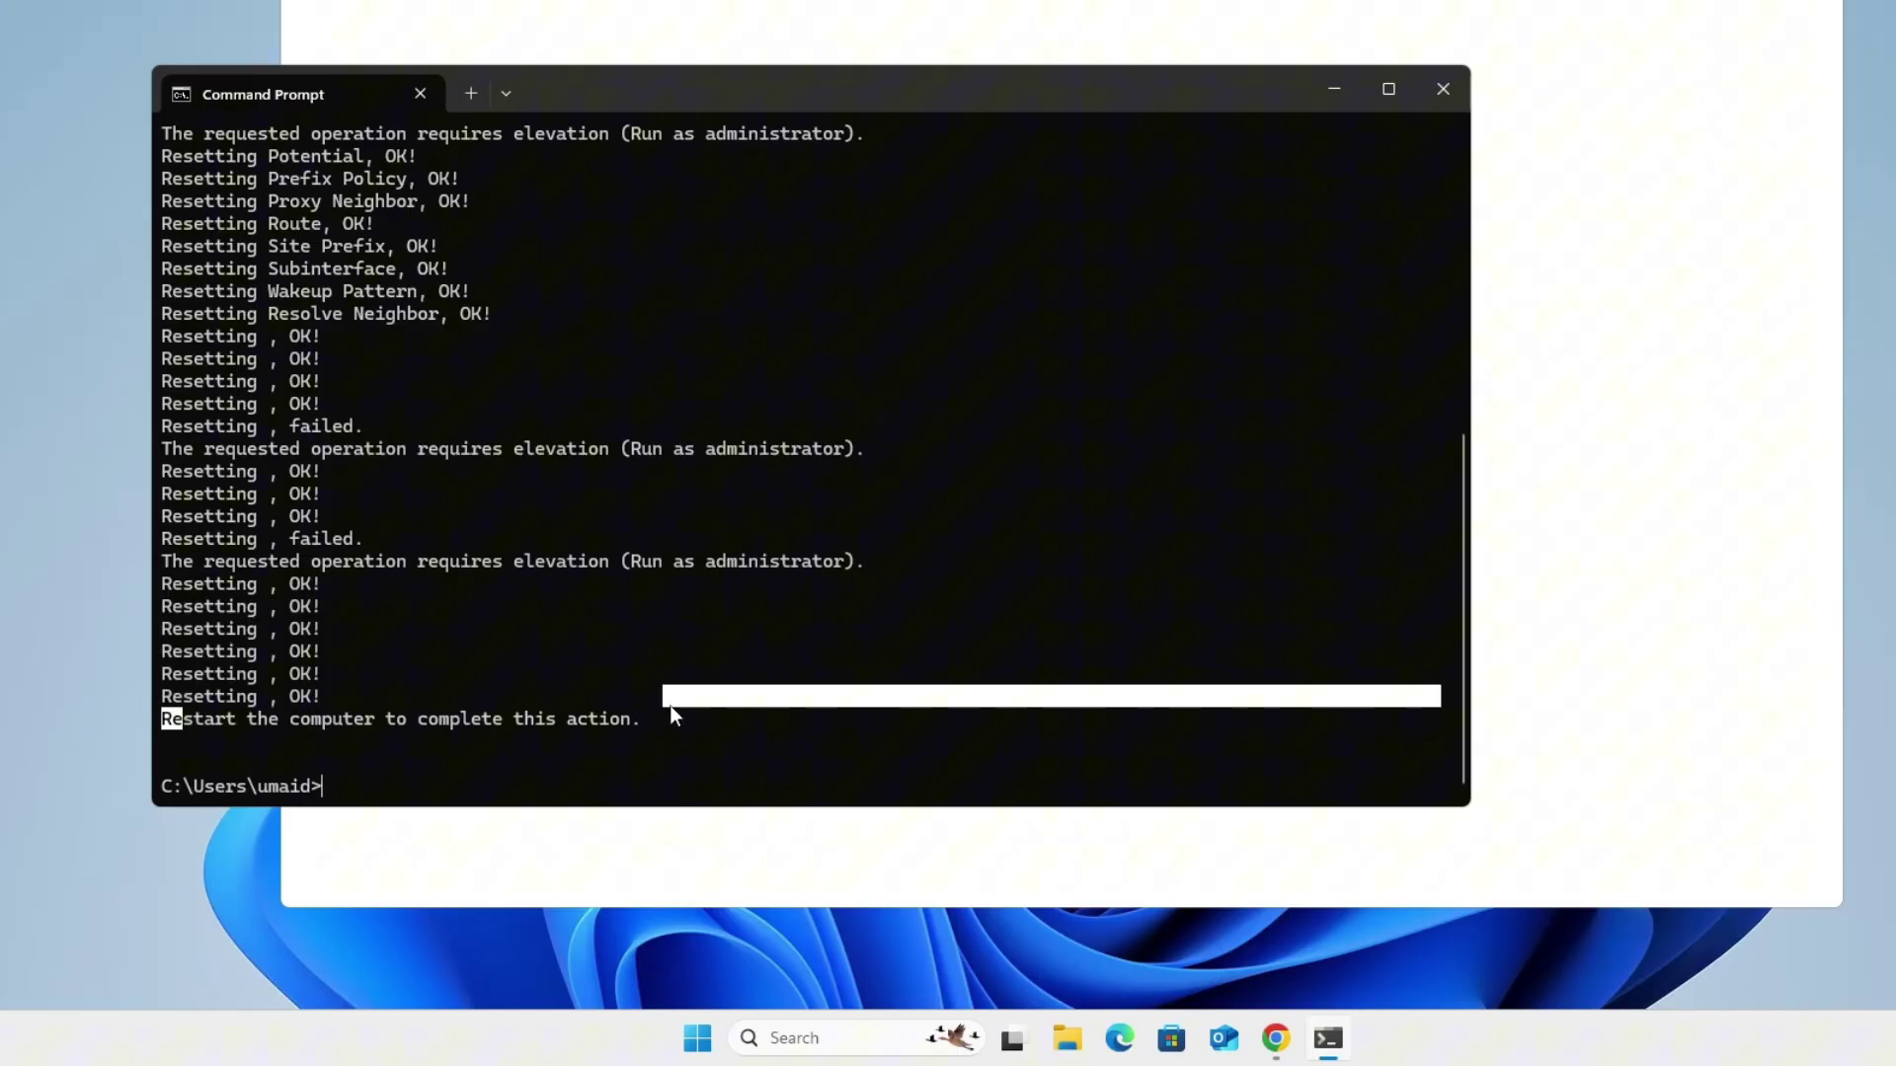
click(675, 727)
click(697, 1032)
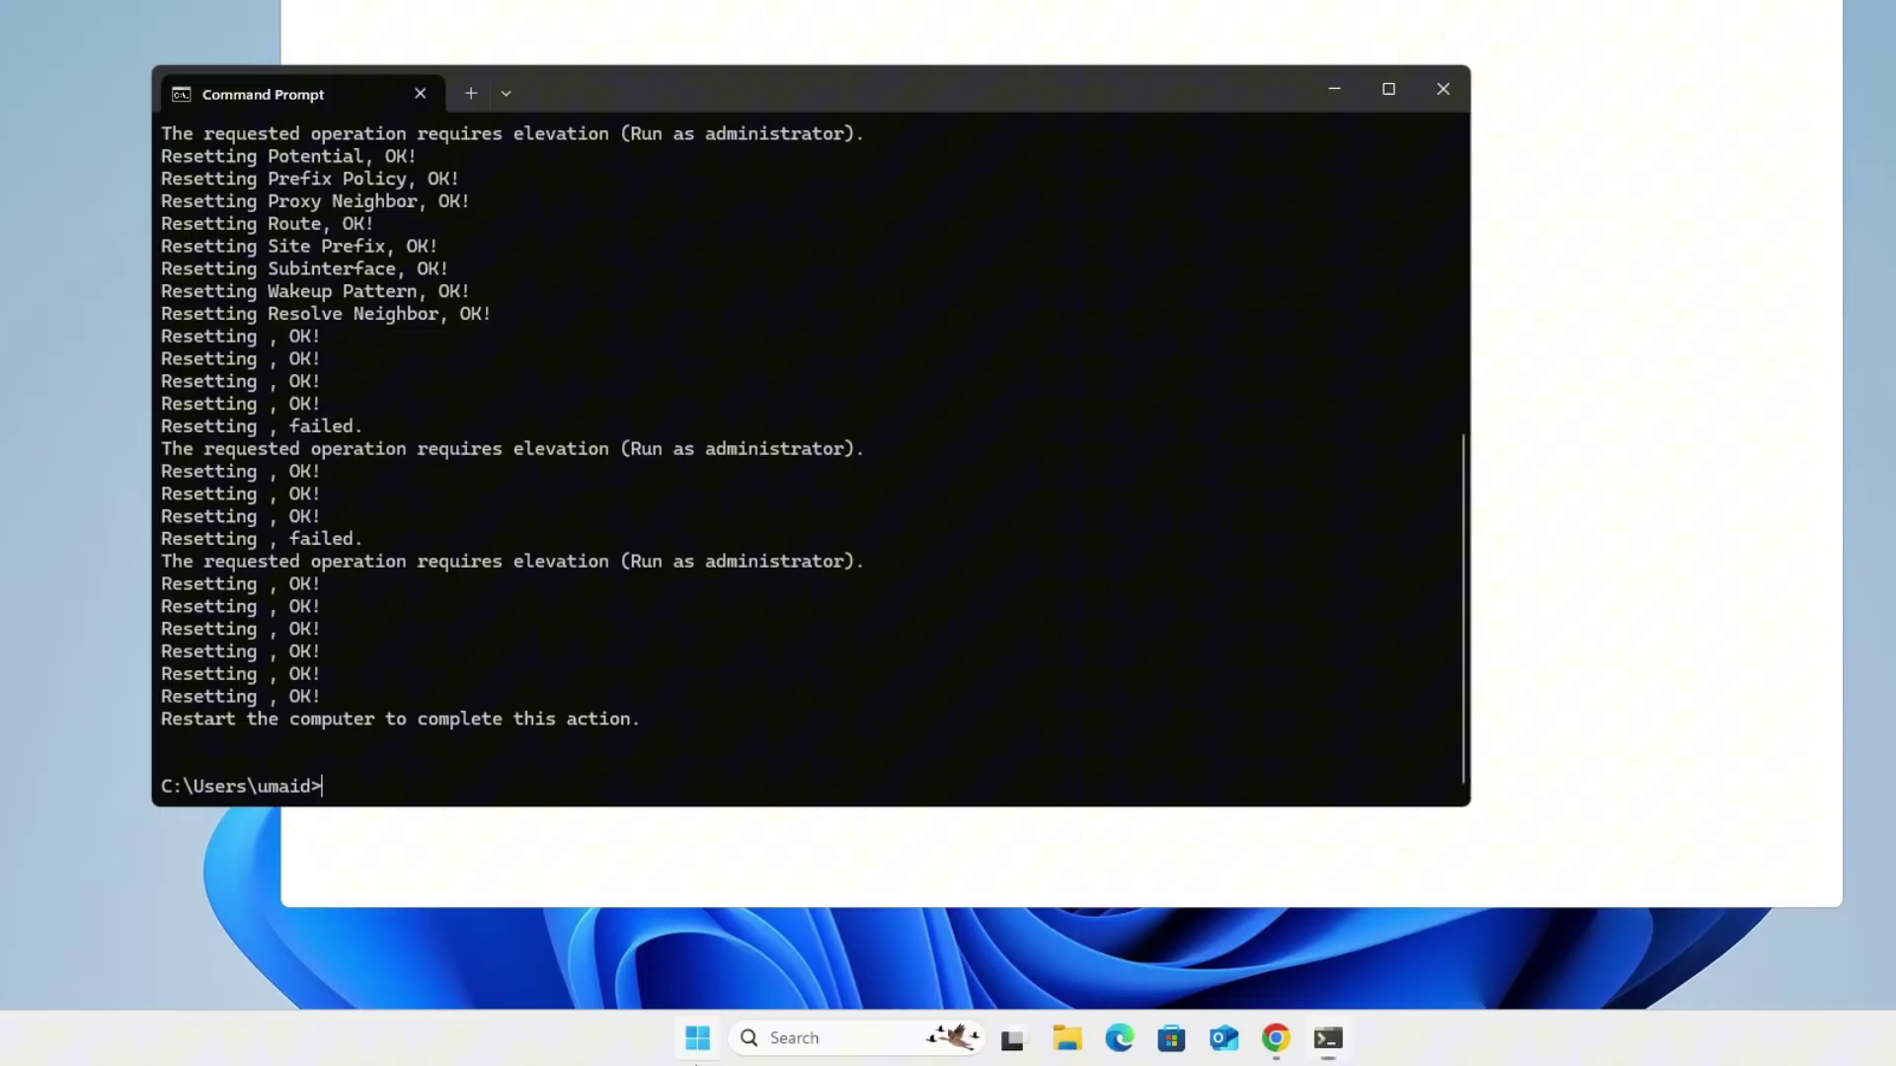
click(1293, 964)
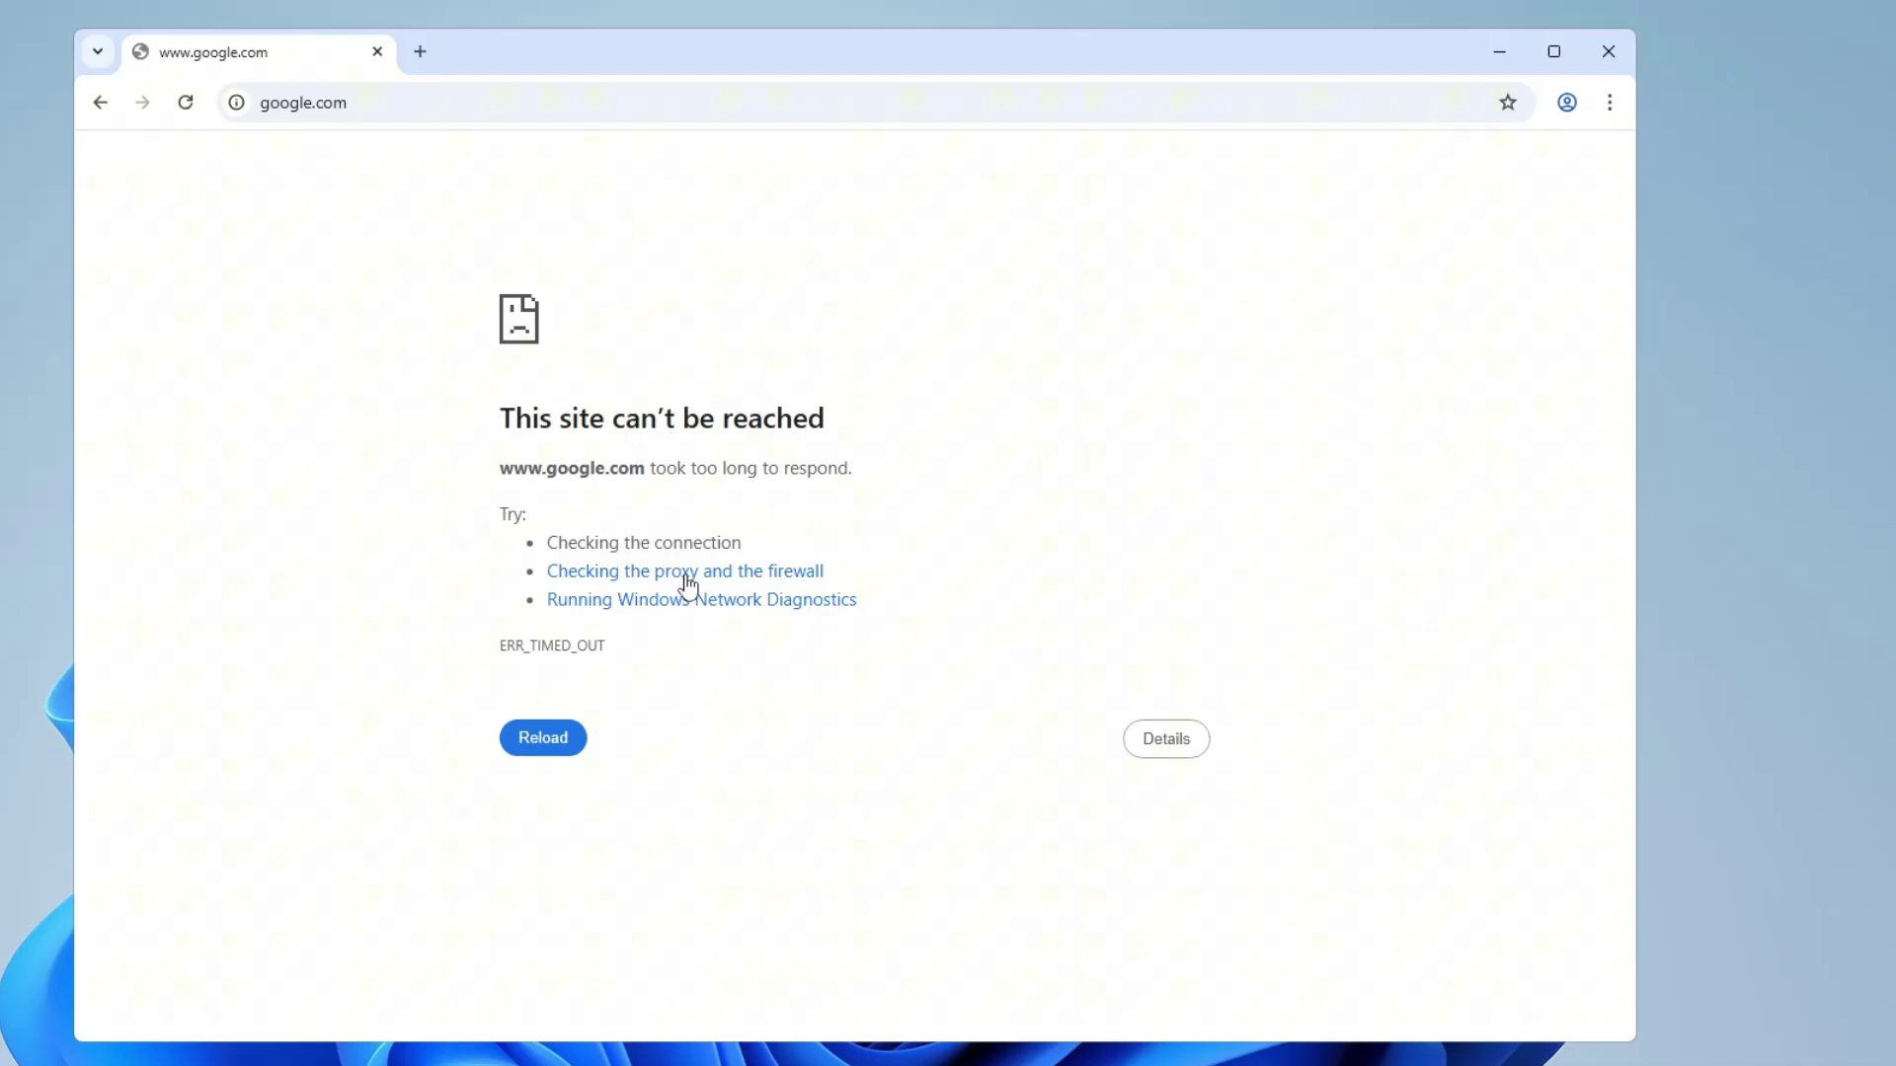
Minimise the Chrome window still showing the google.com error
click(1499, 54)
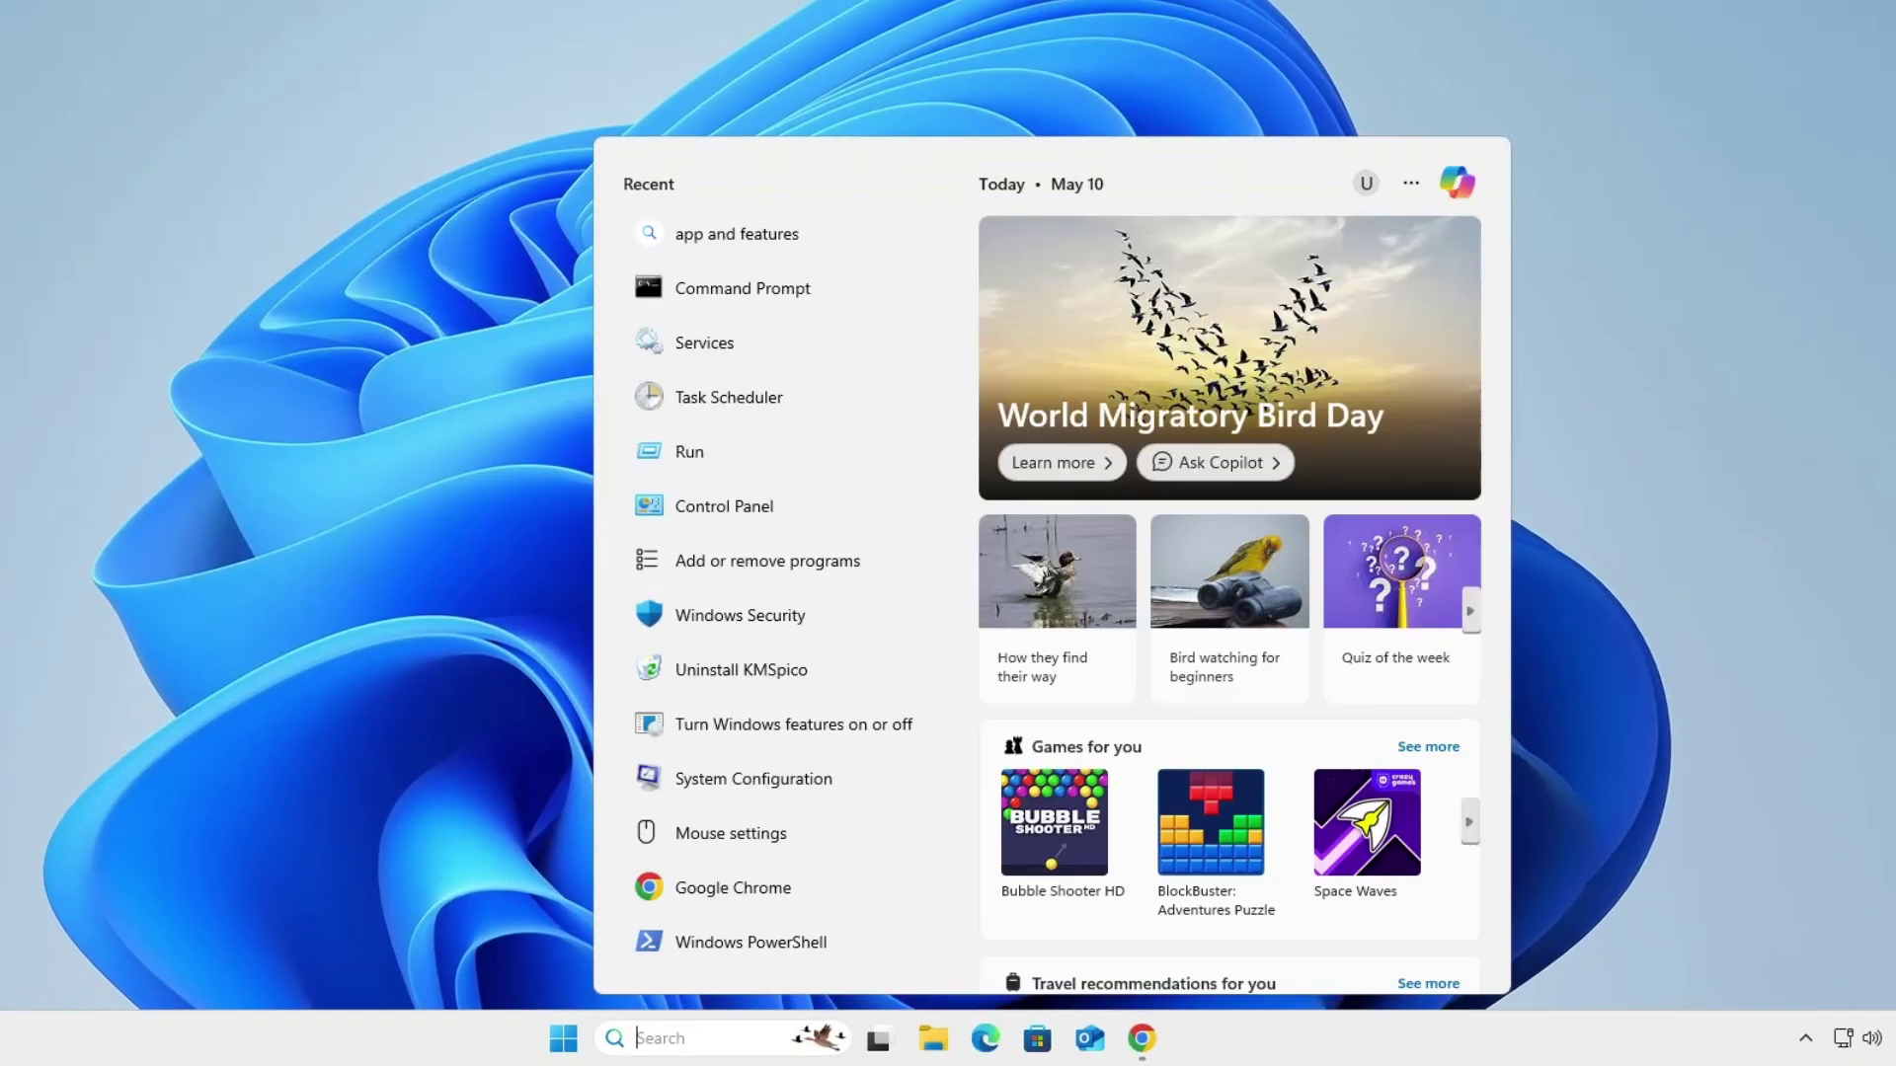
Find Control Panel with 'contr', go to network and sharing settings, and open Ethernet0 Properties
text(contr)
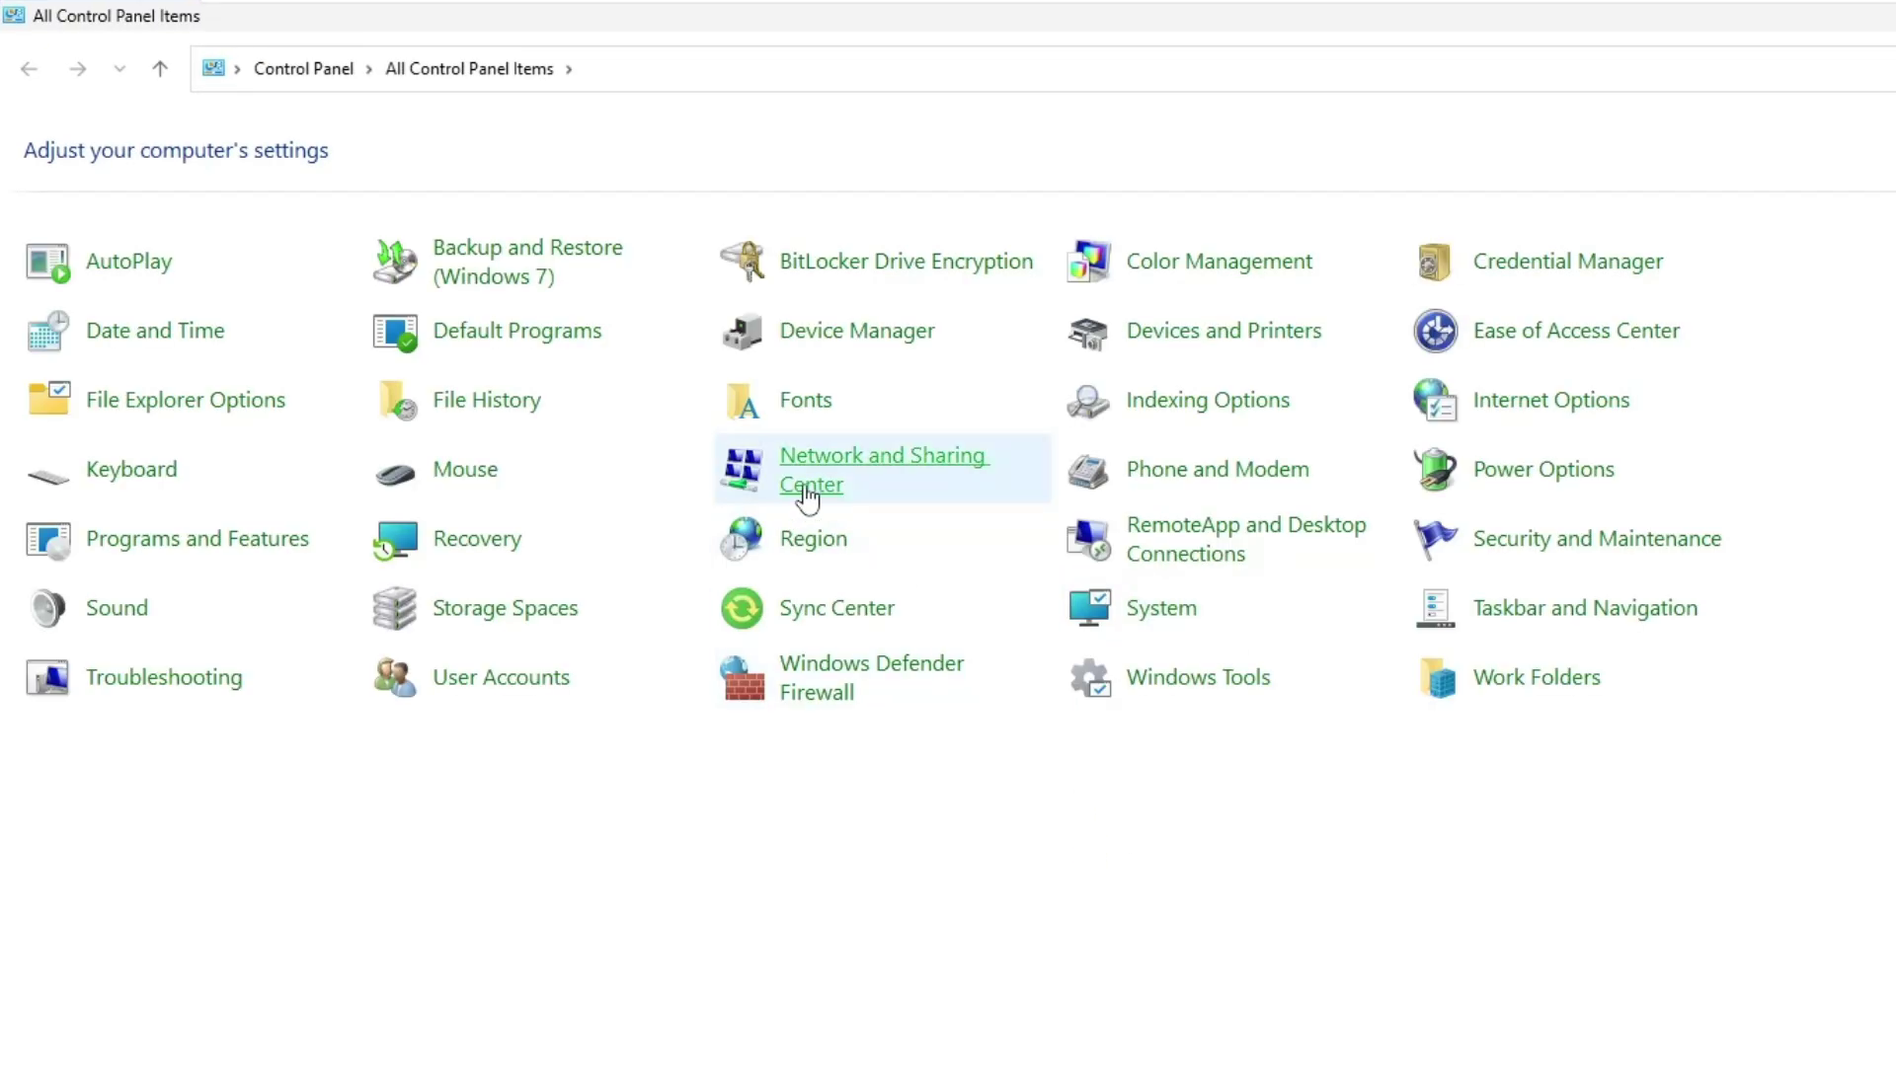
click(806, 494)
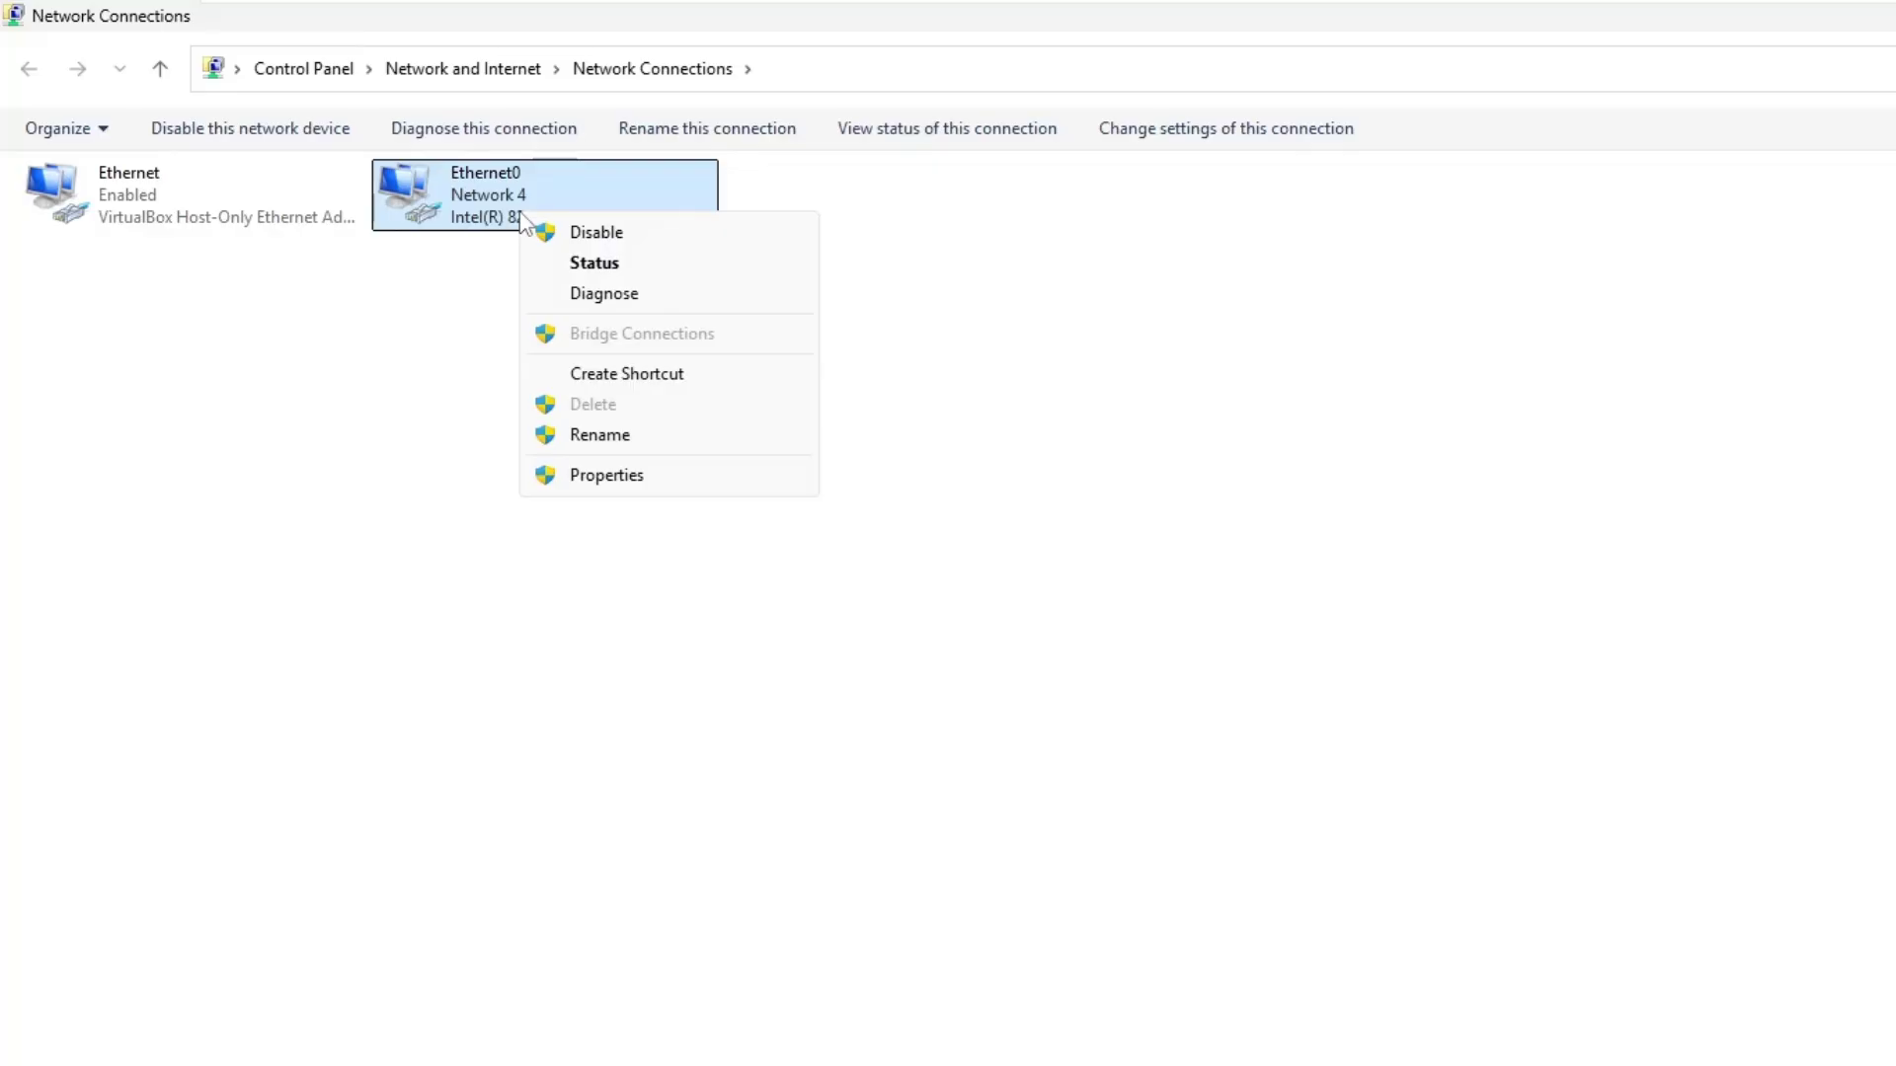
click(597, 476)
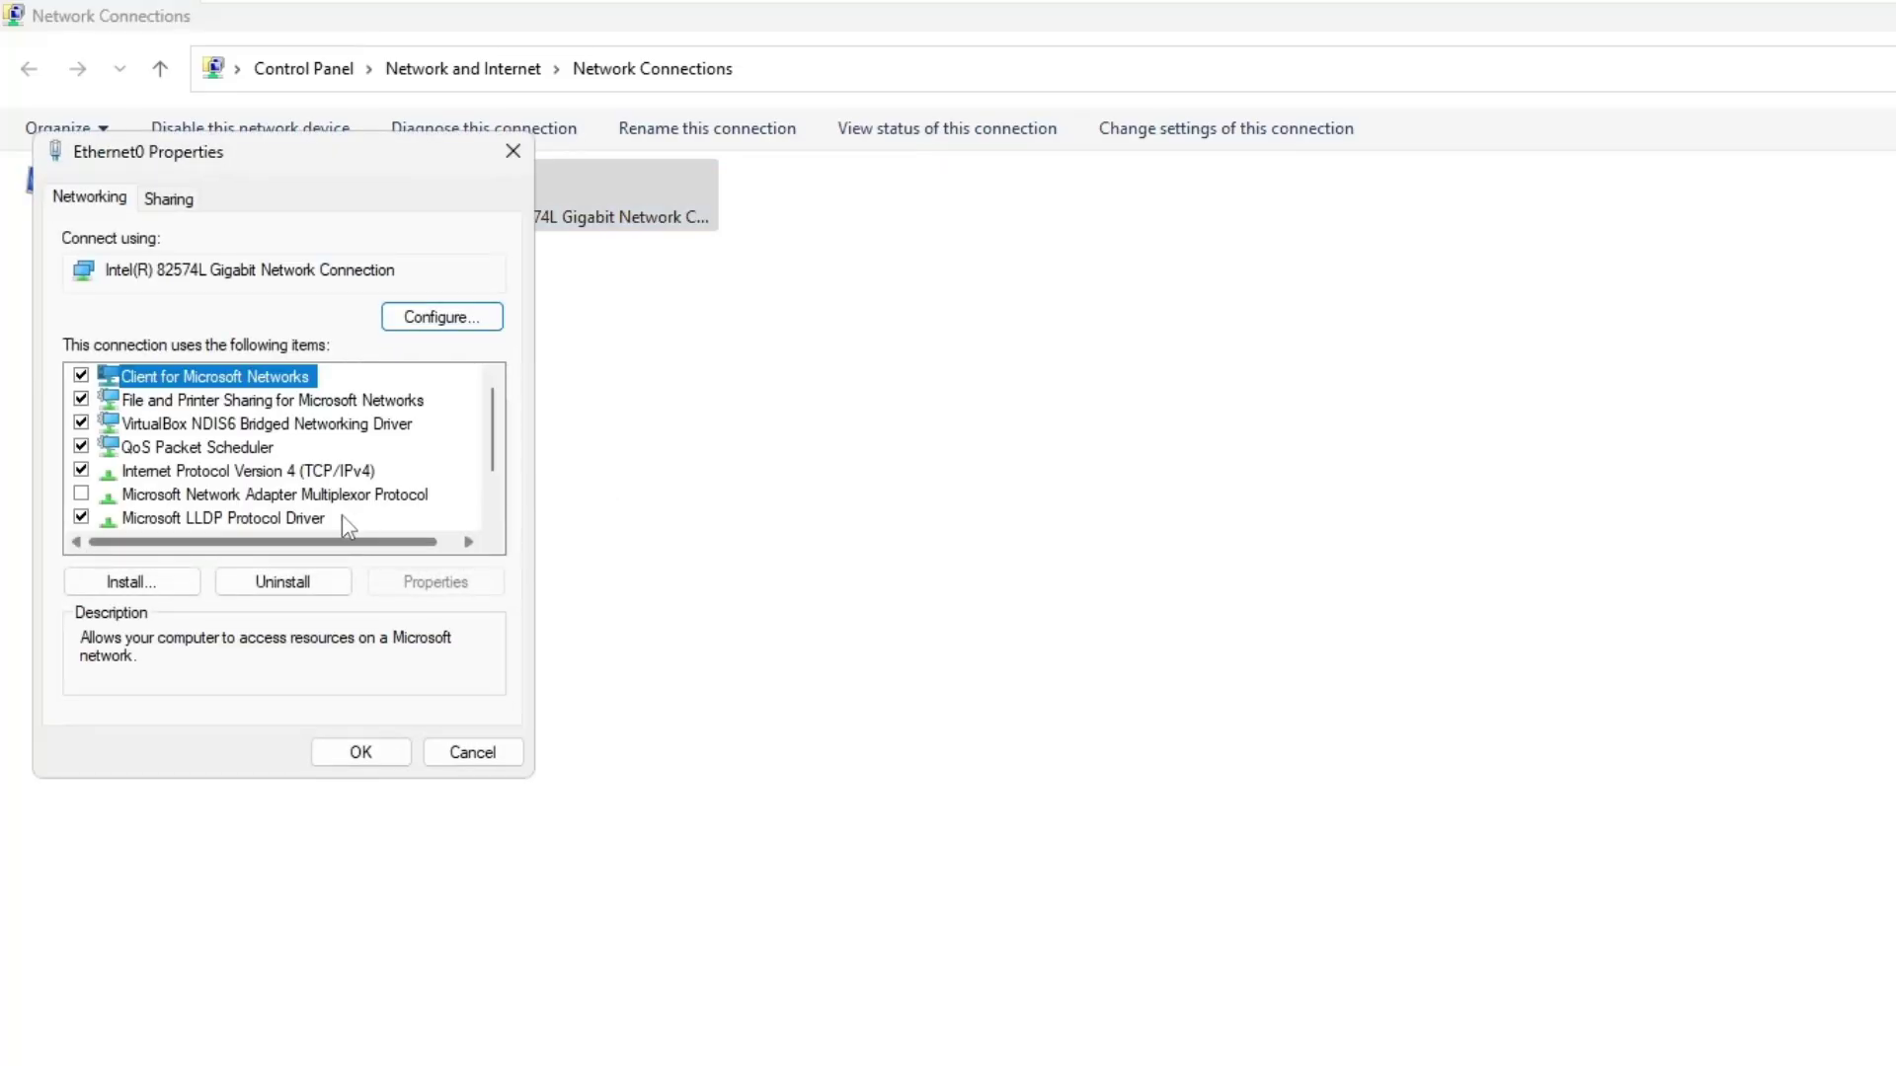
Give Ethernet0's IPv4 a manual preferred DNS server of 8.8.8.8 and save both dialogs
double_click(276, 474)
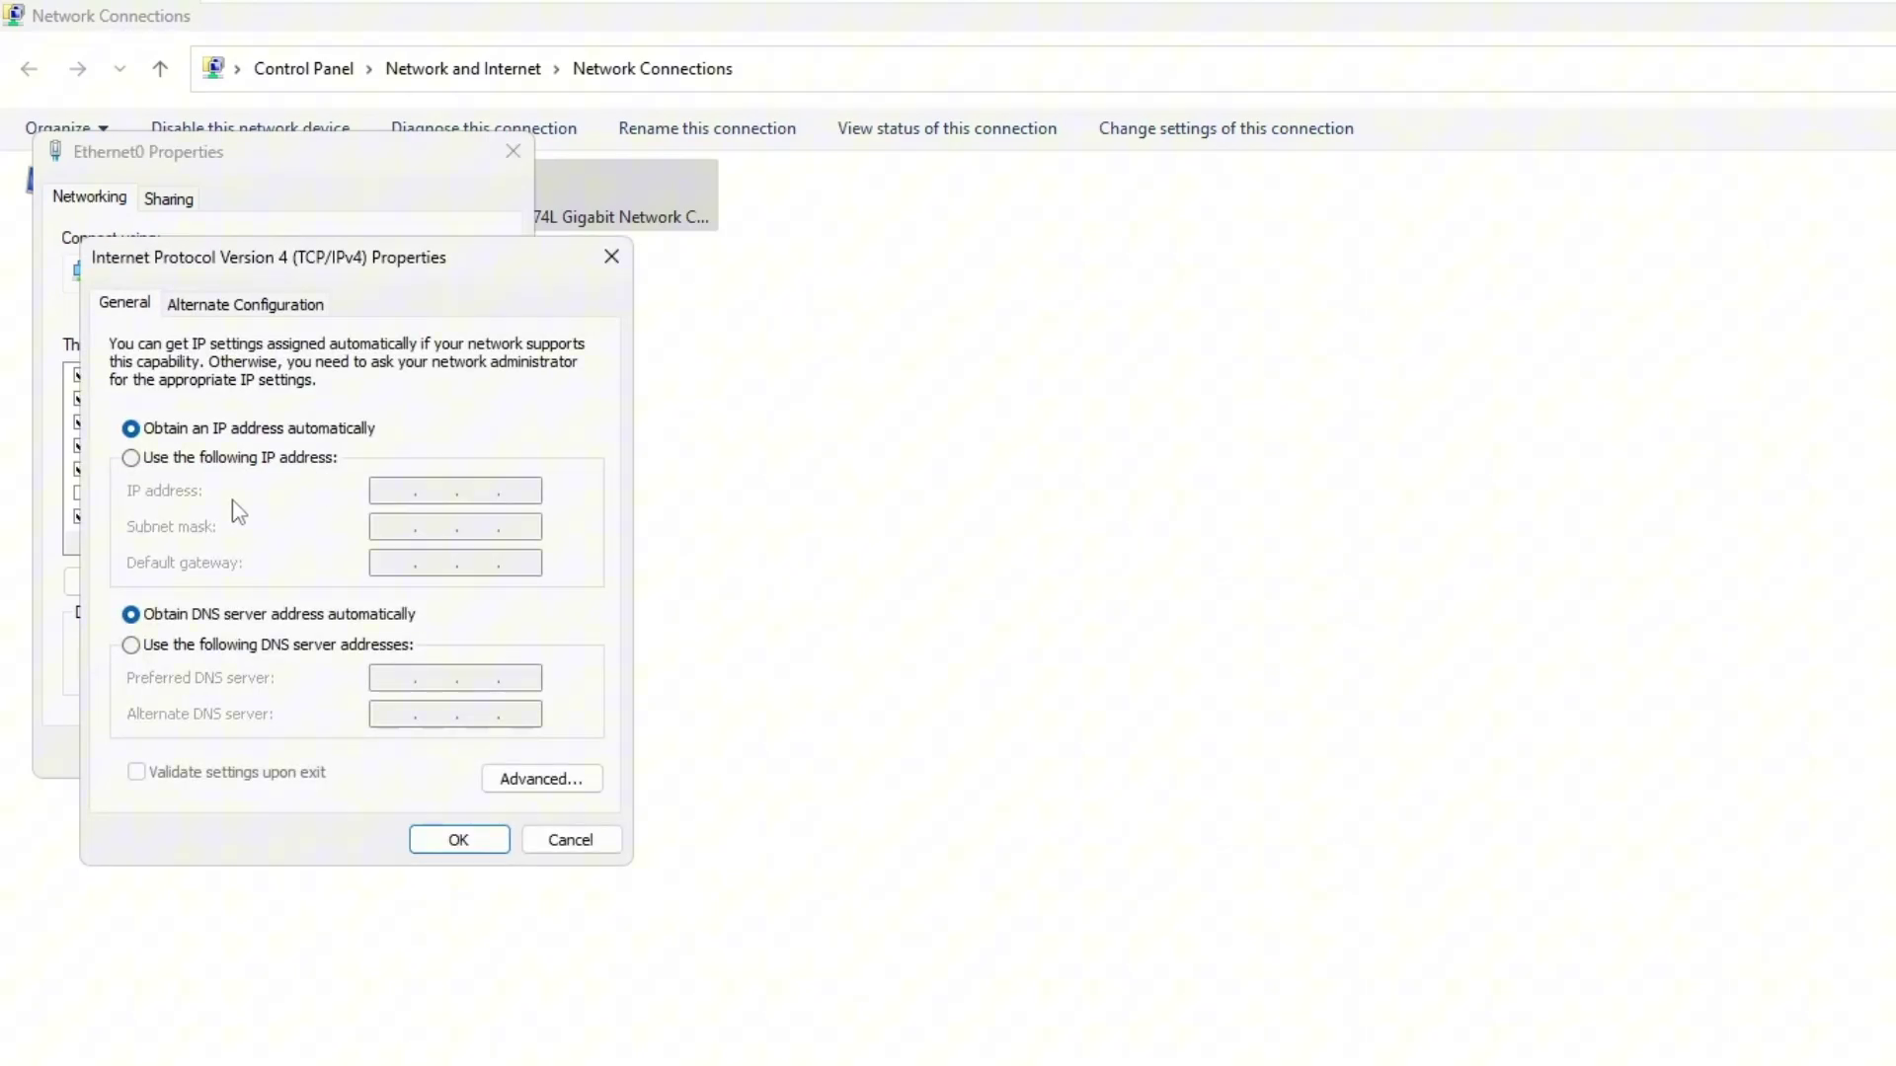
click(211, 646)
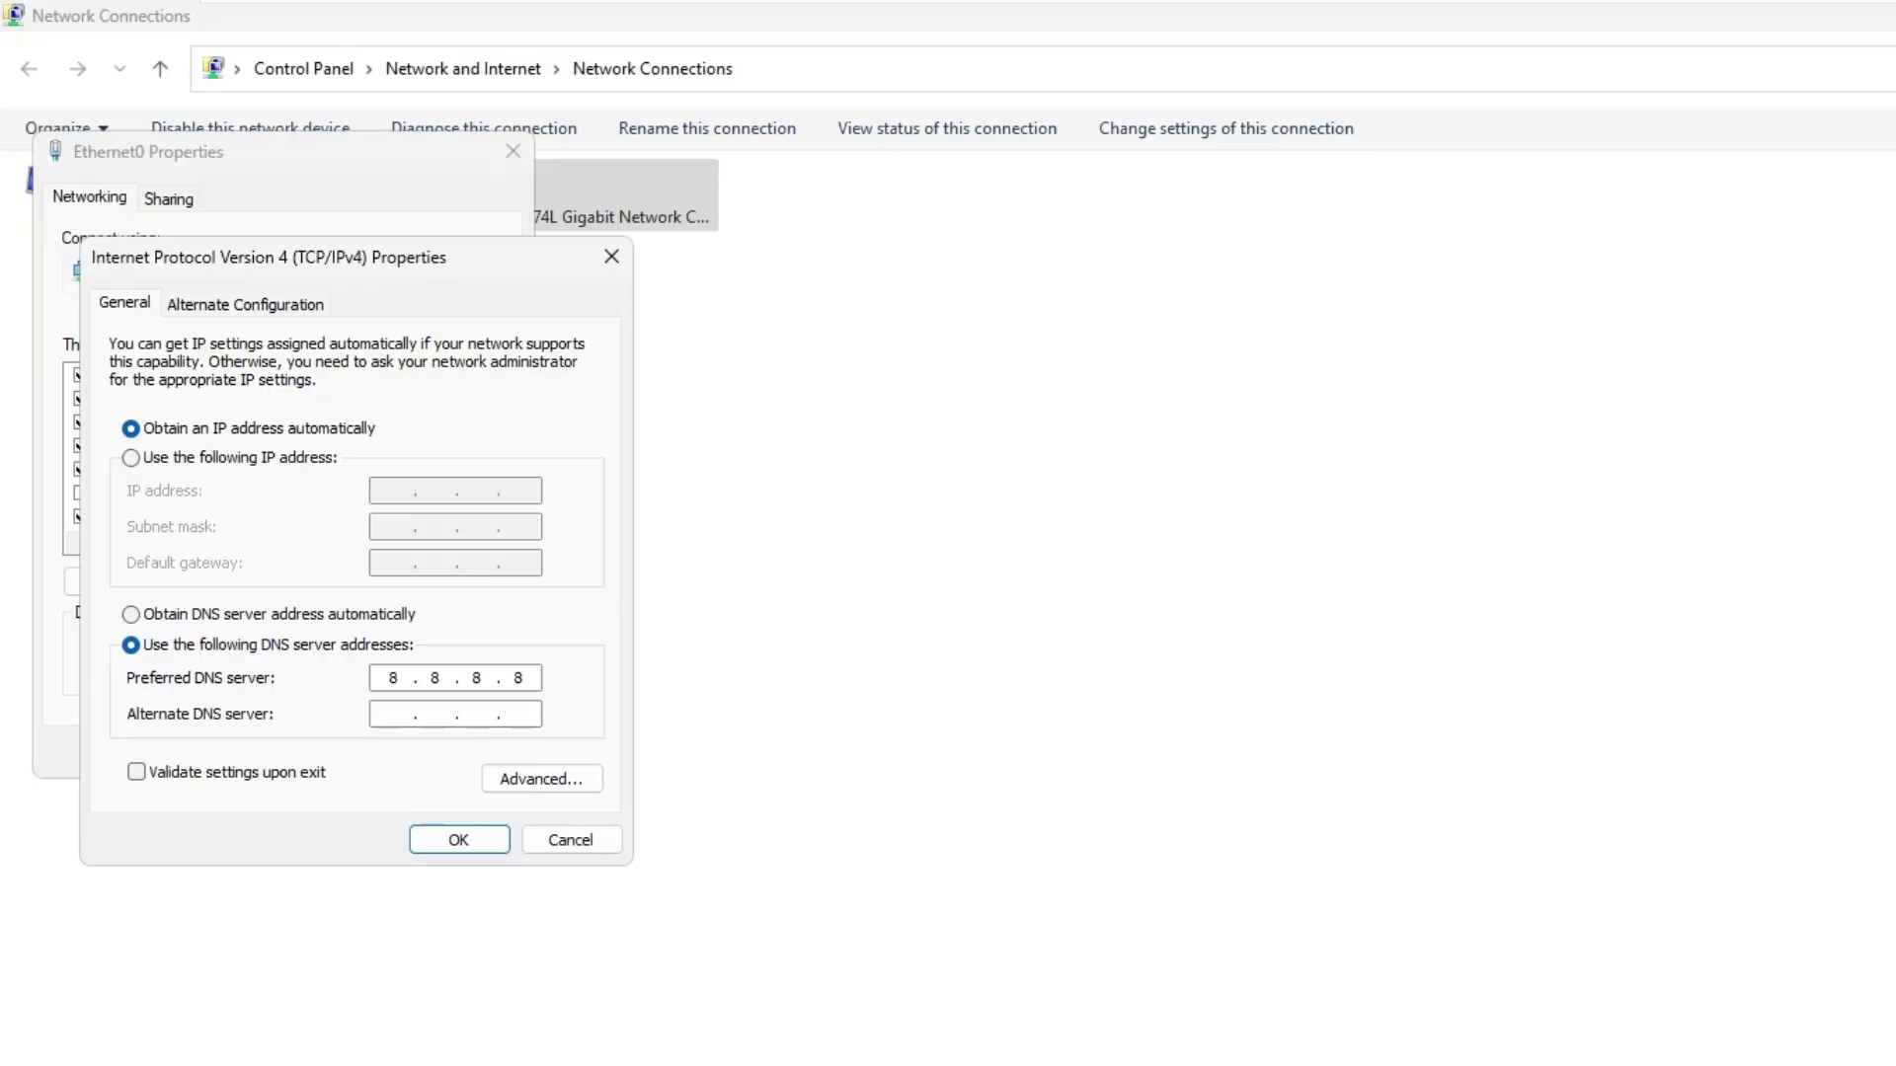
click(454, 841)
click(348, 750)
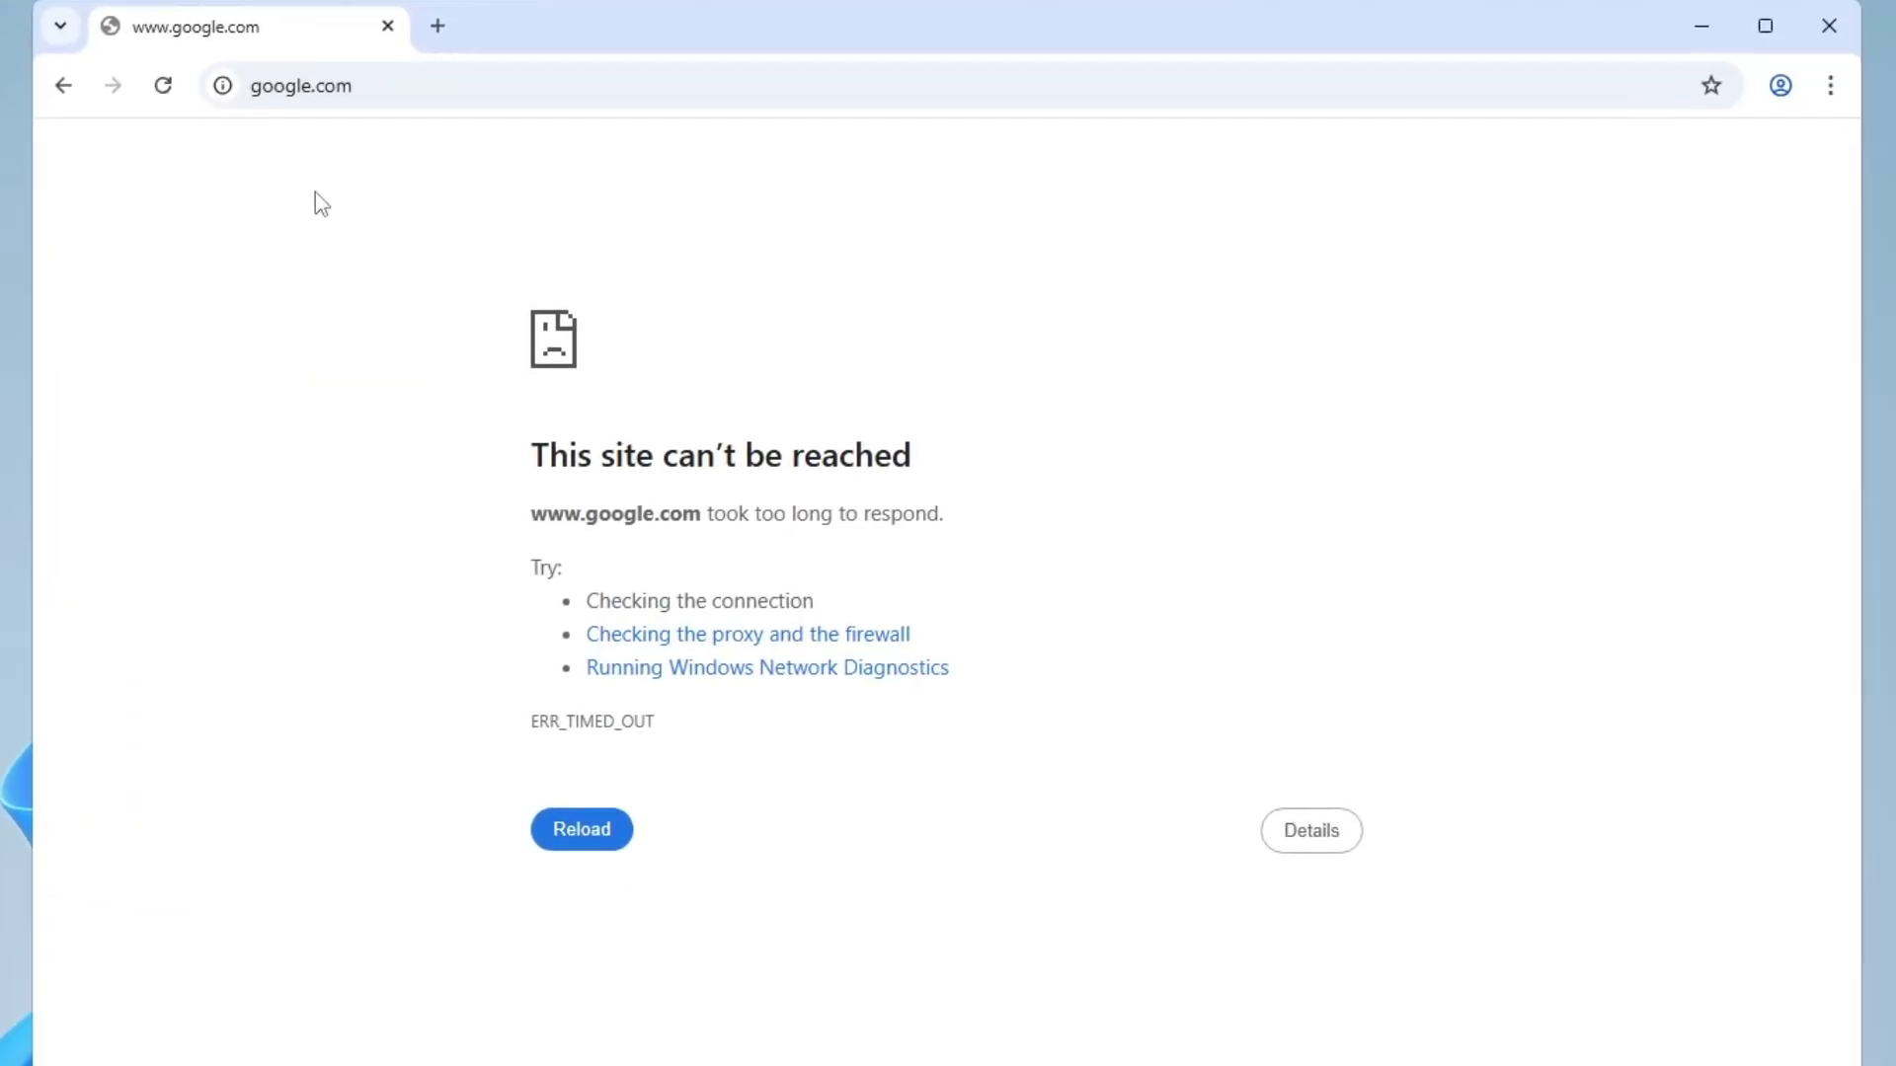
Reload google.com, which still fails, then go to Chrome Settings > System
click(171, 91)
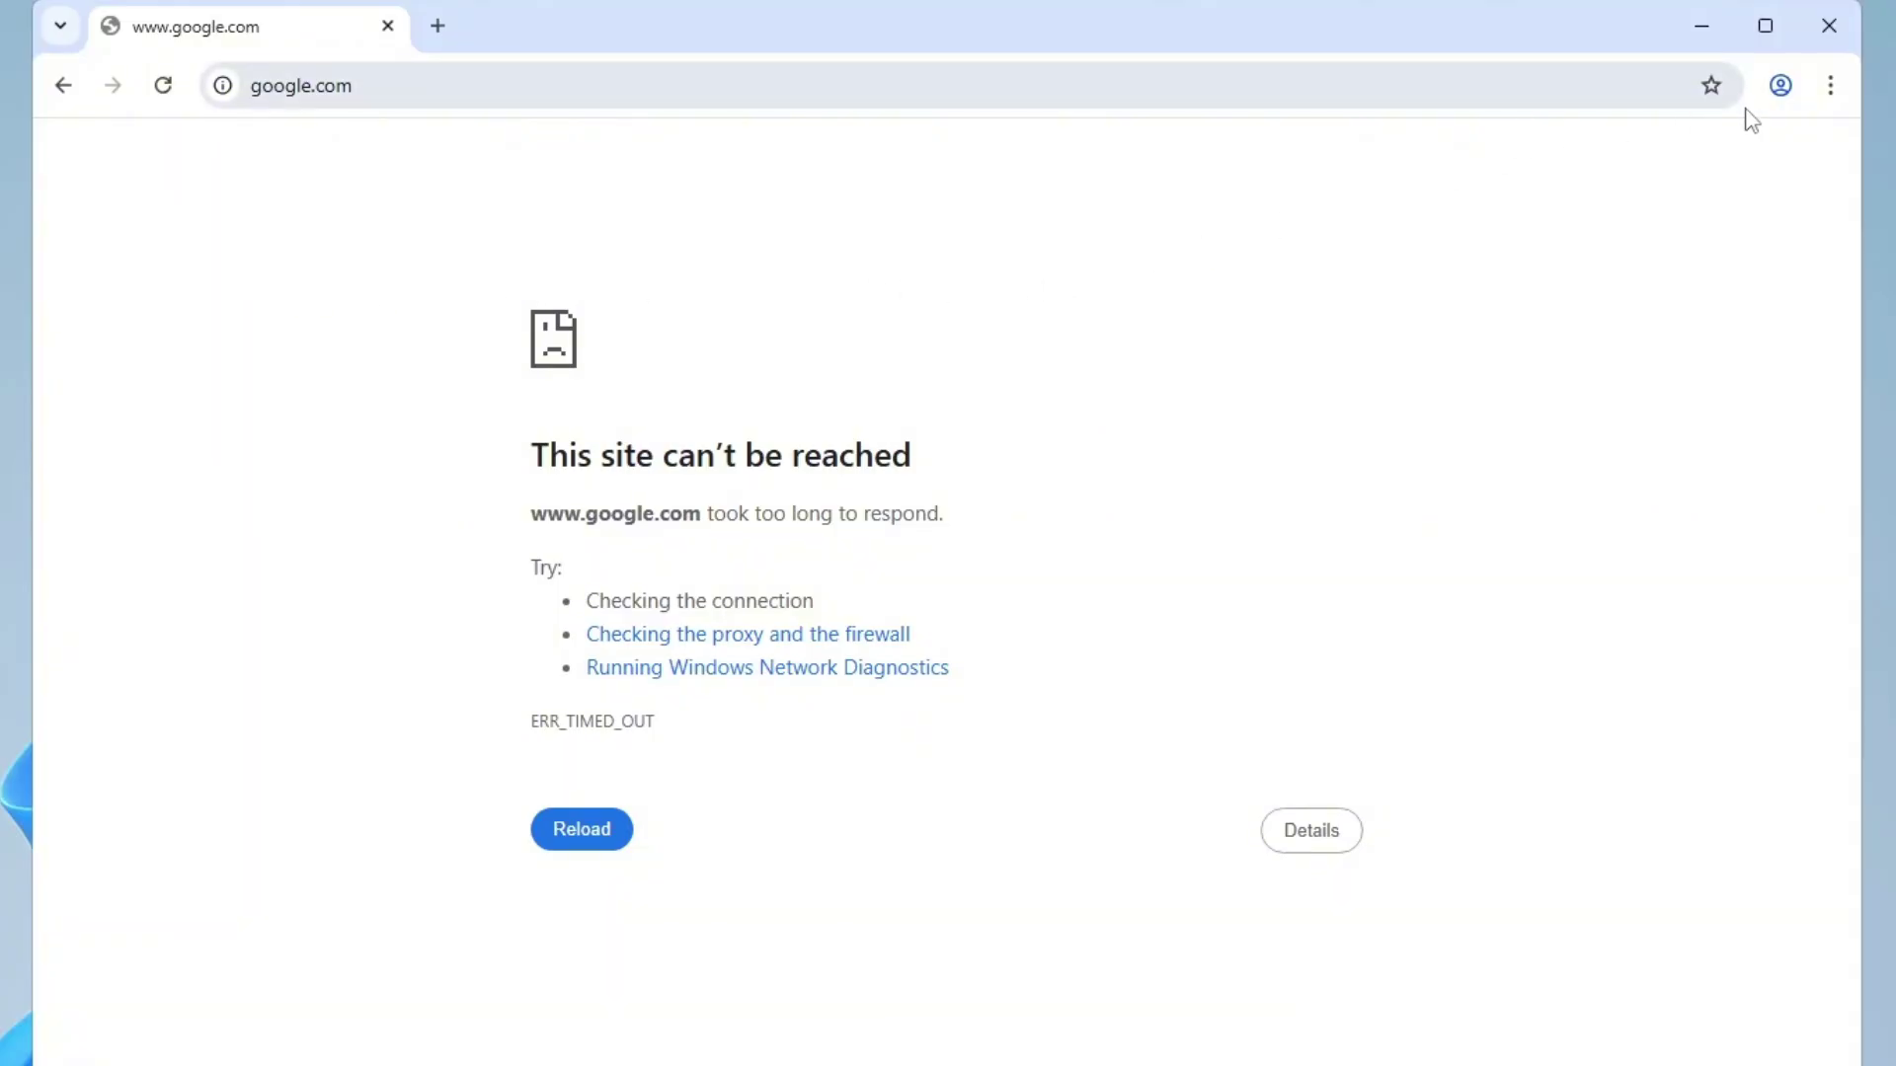
click(1829, 89)
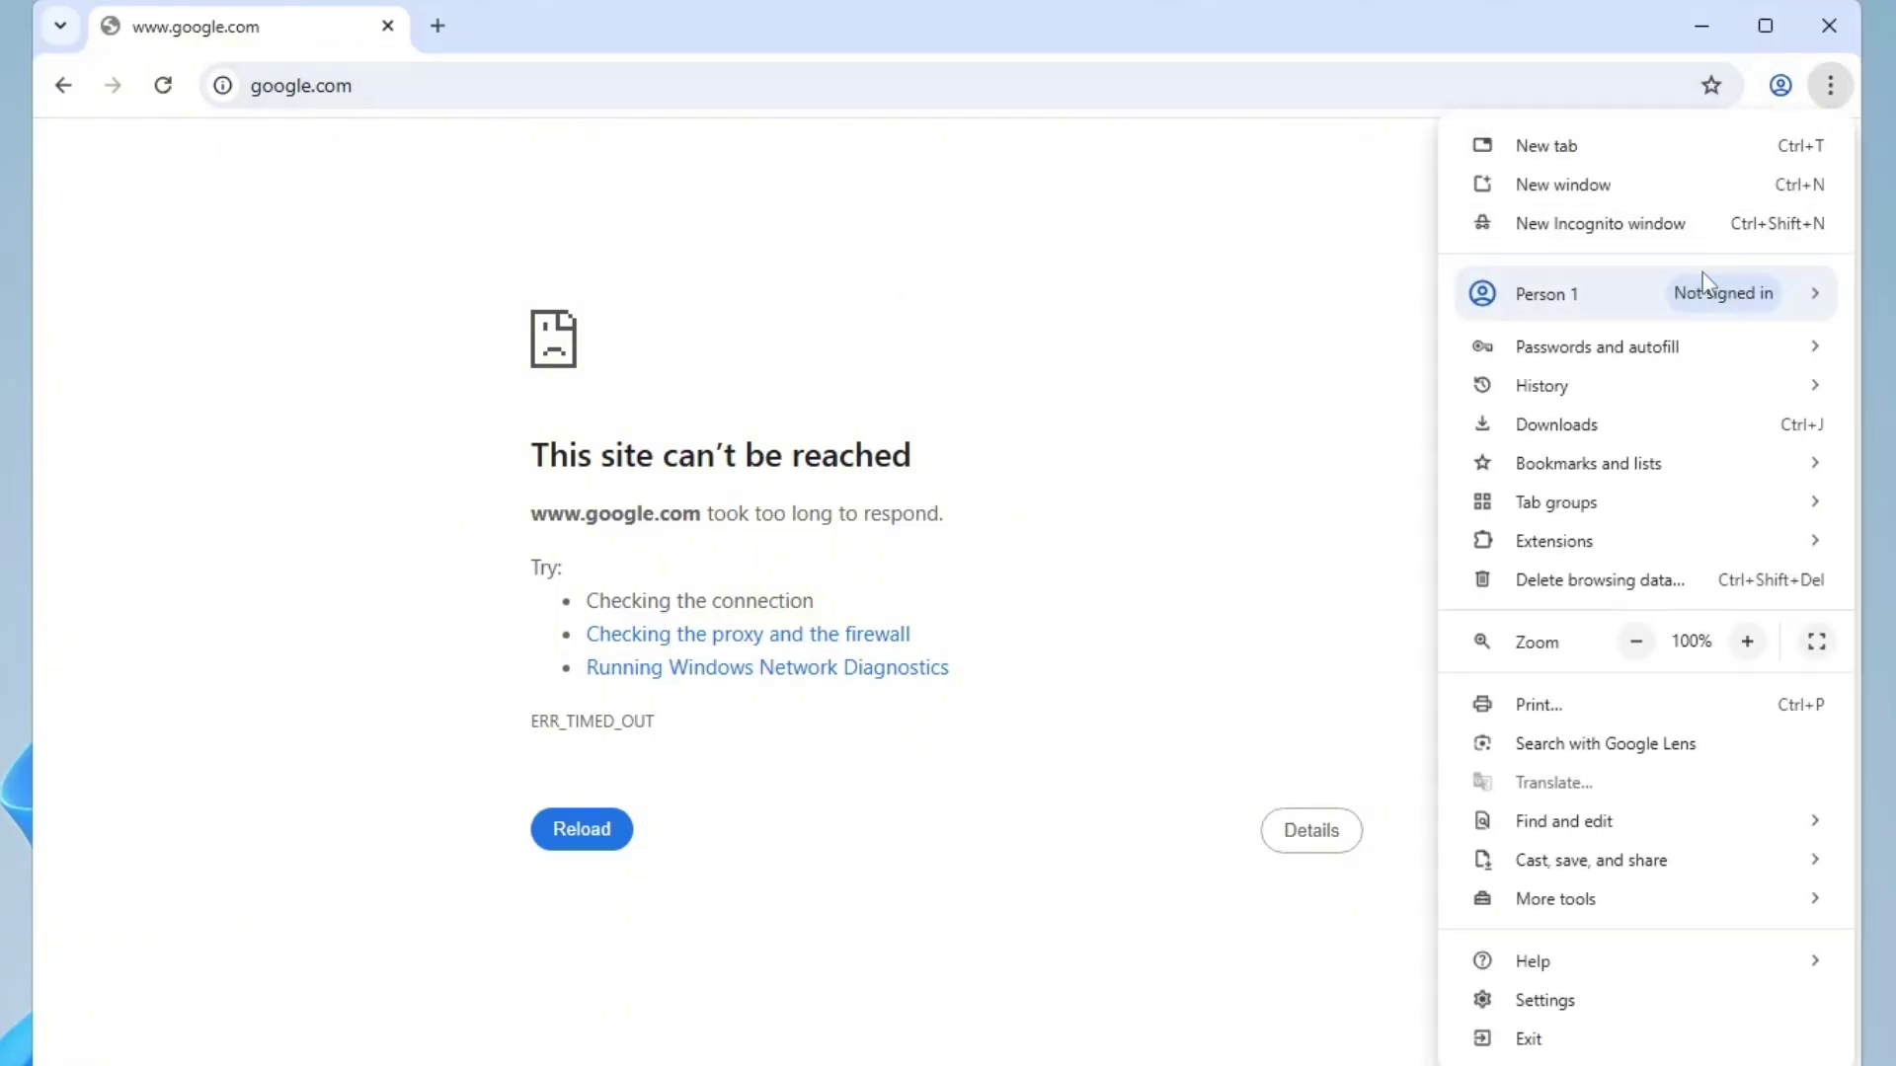
click(1585, 998)
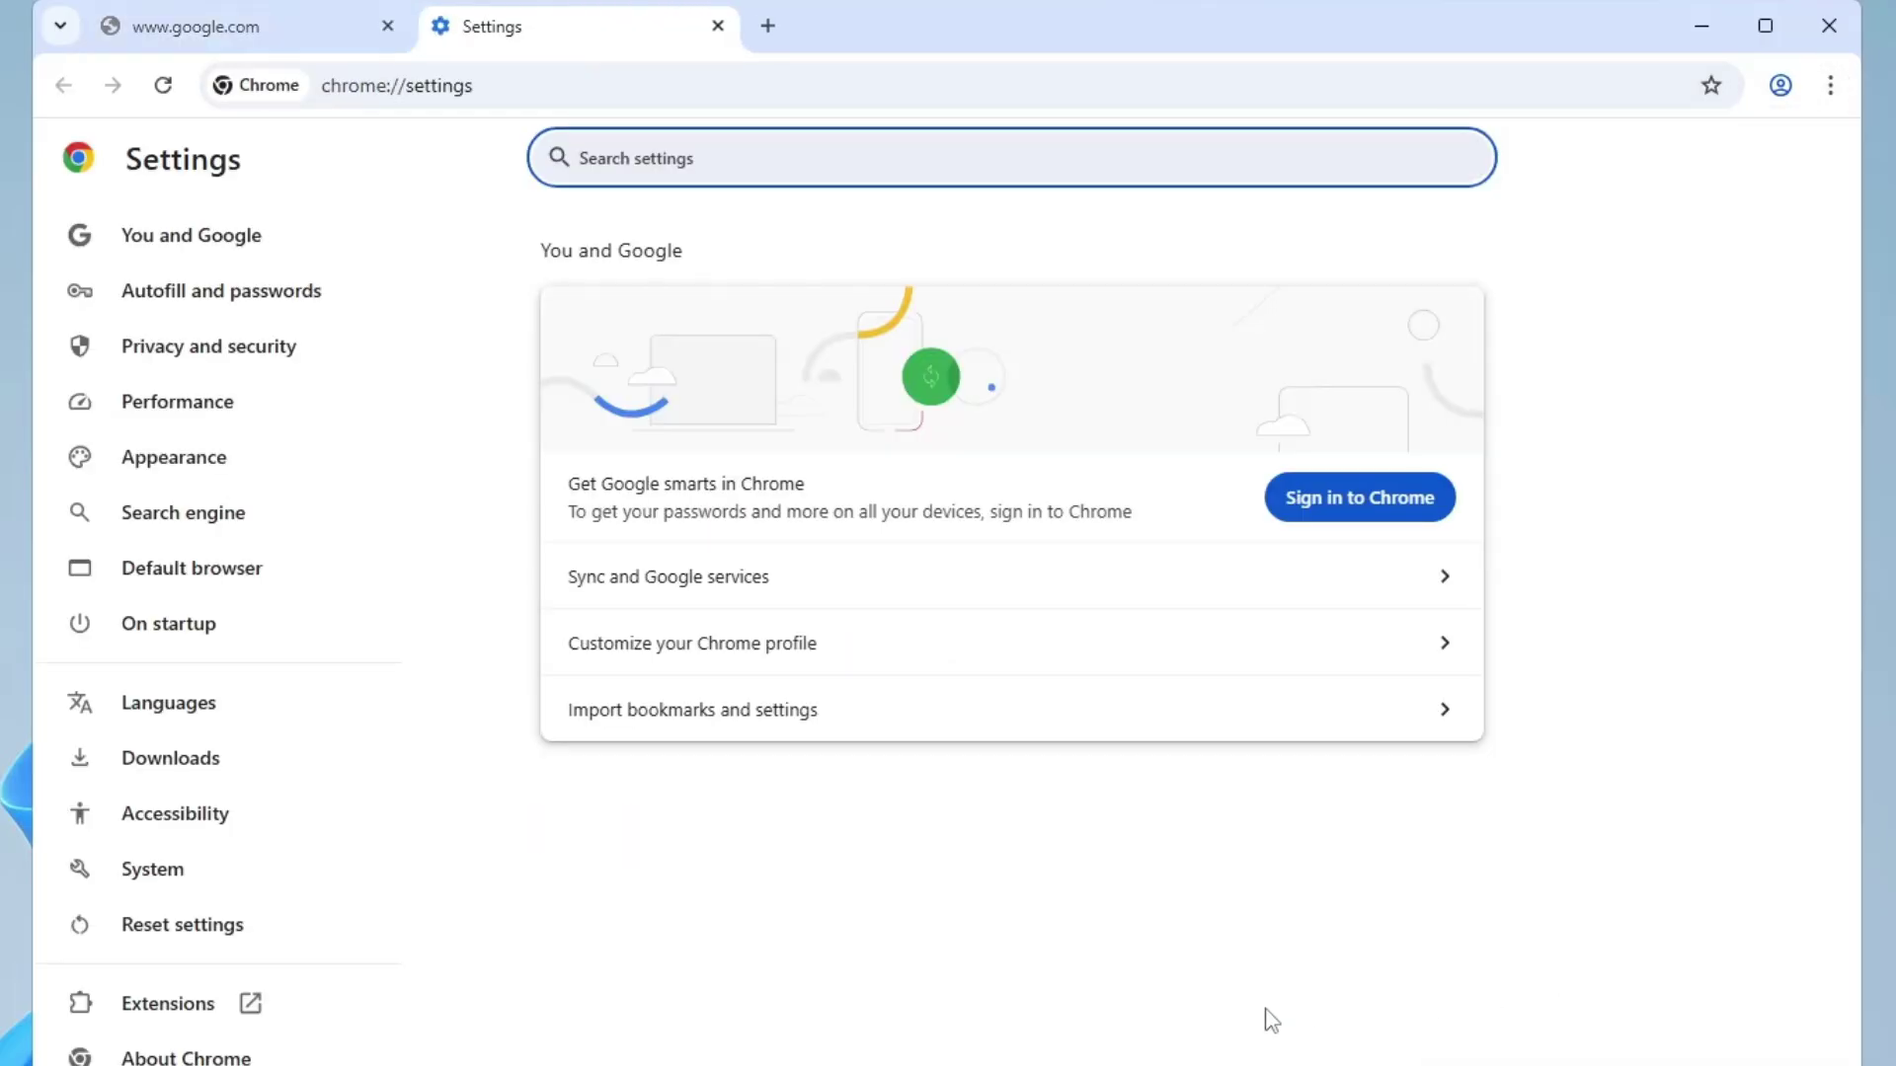
click(224, 888)
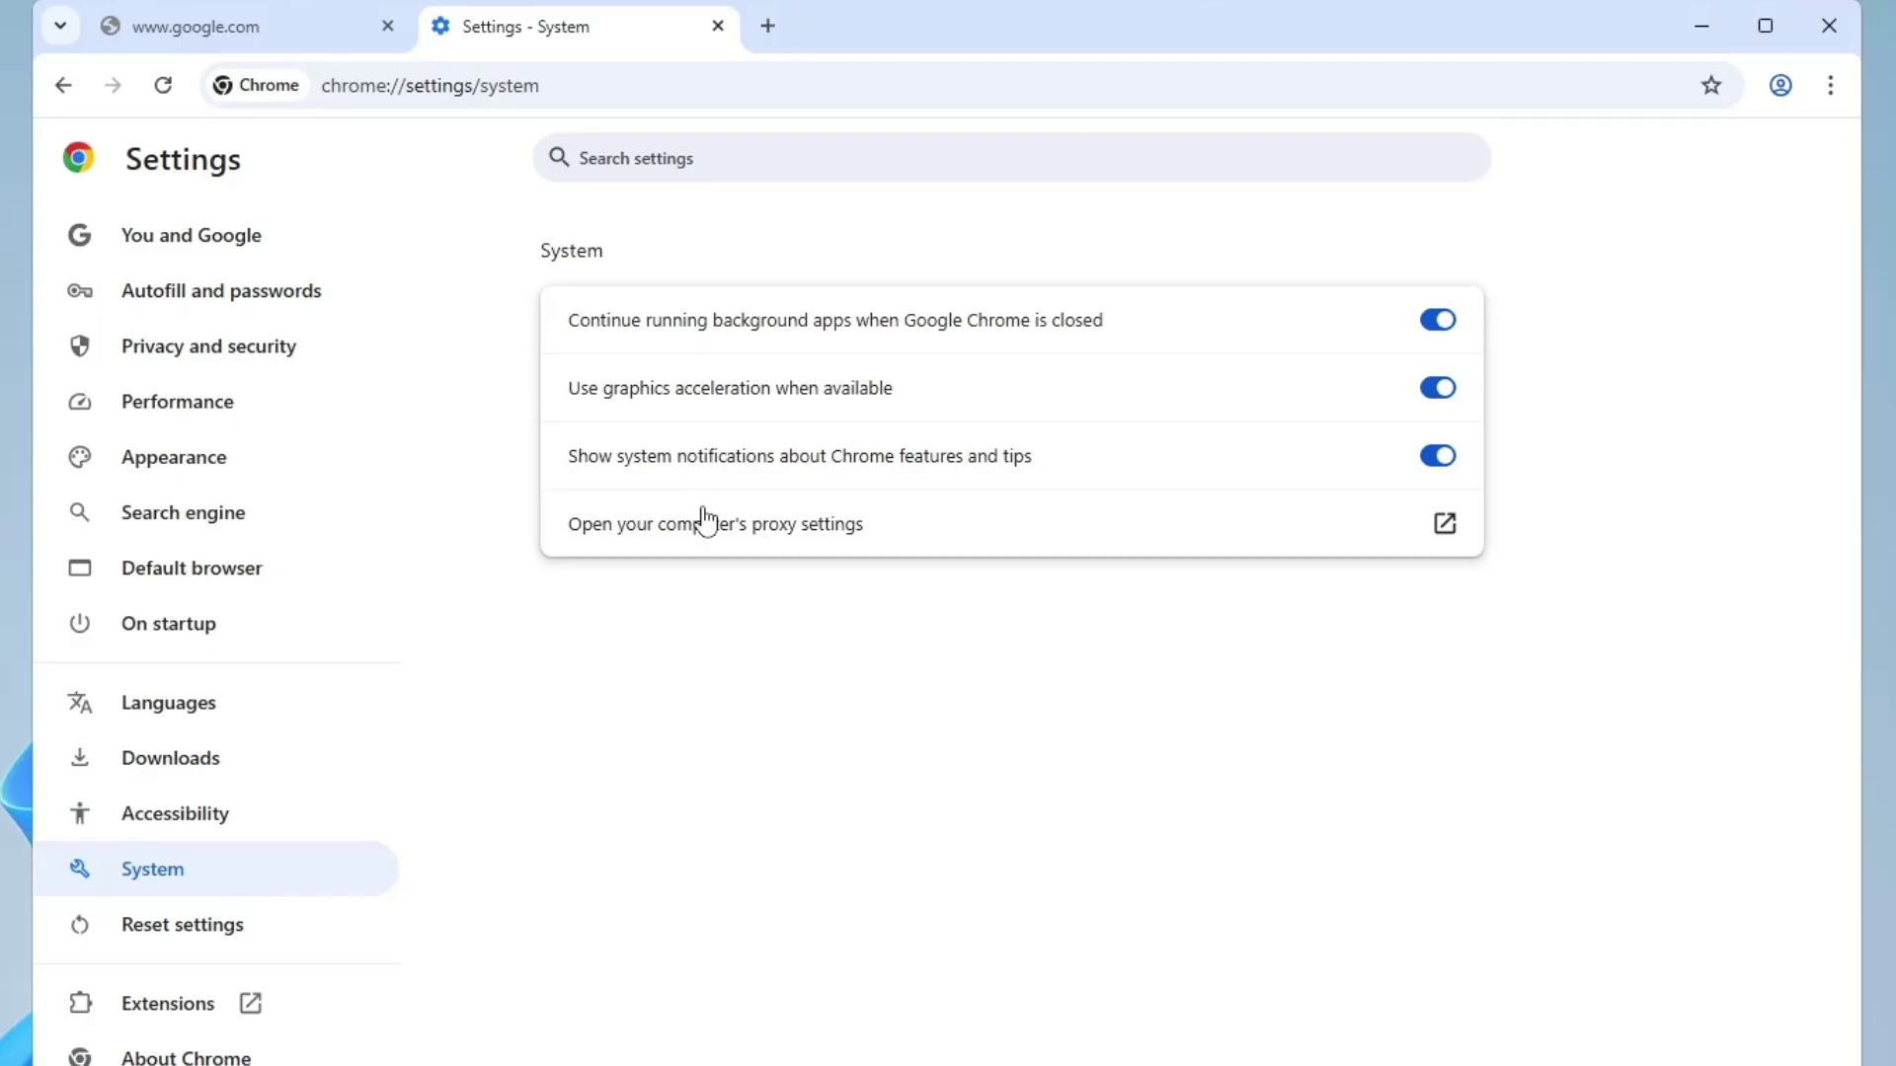
From Chrome's proxy settings link, switch Windows' manual proxy server Off and save
click(974, 534)
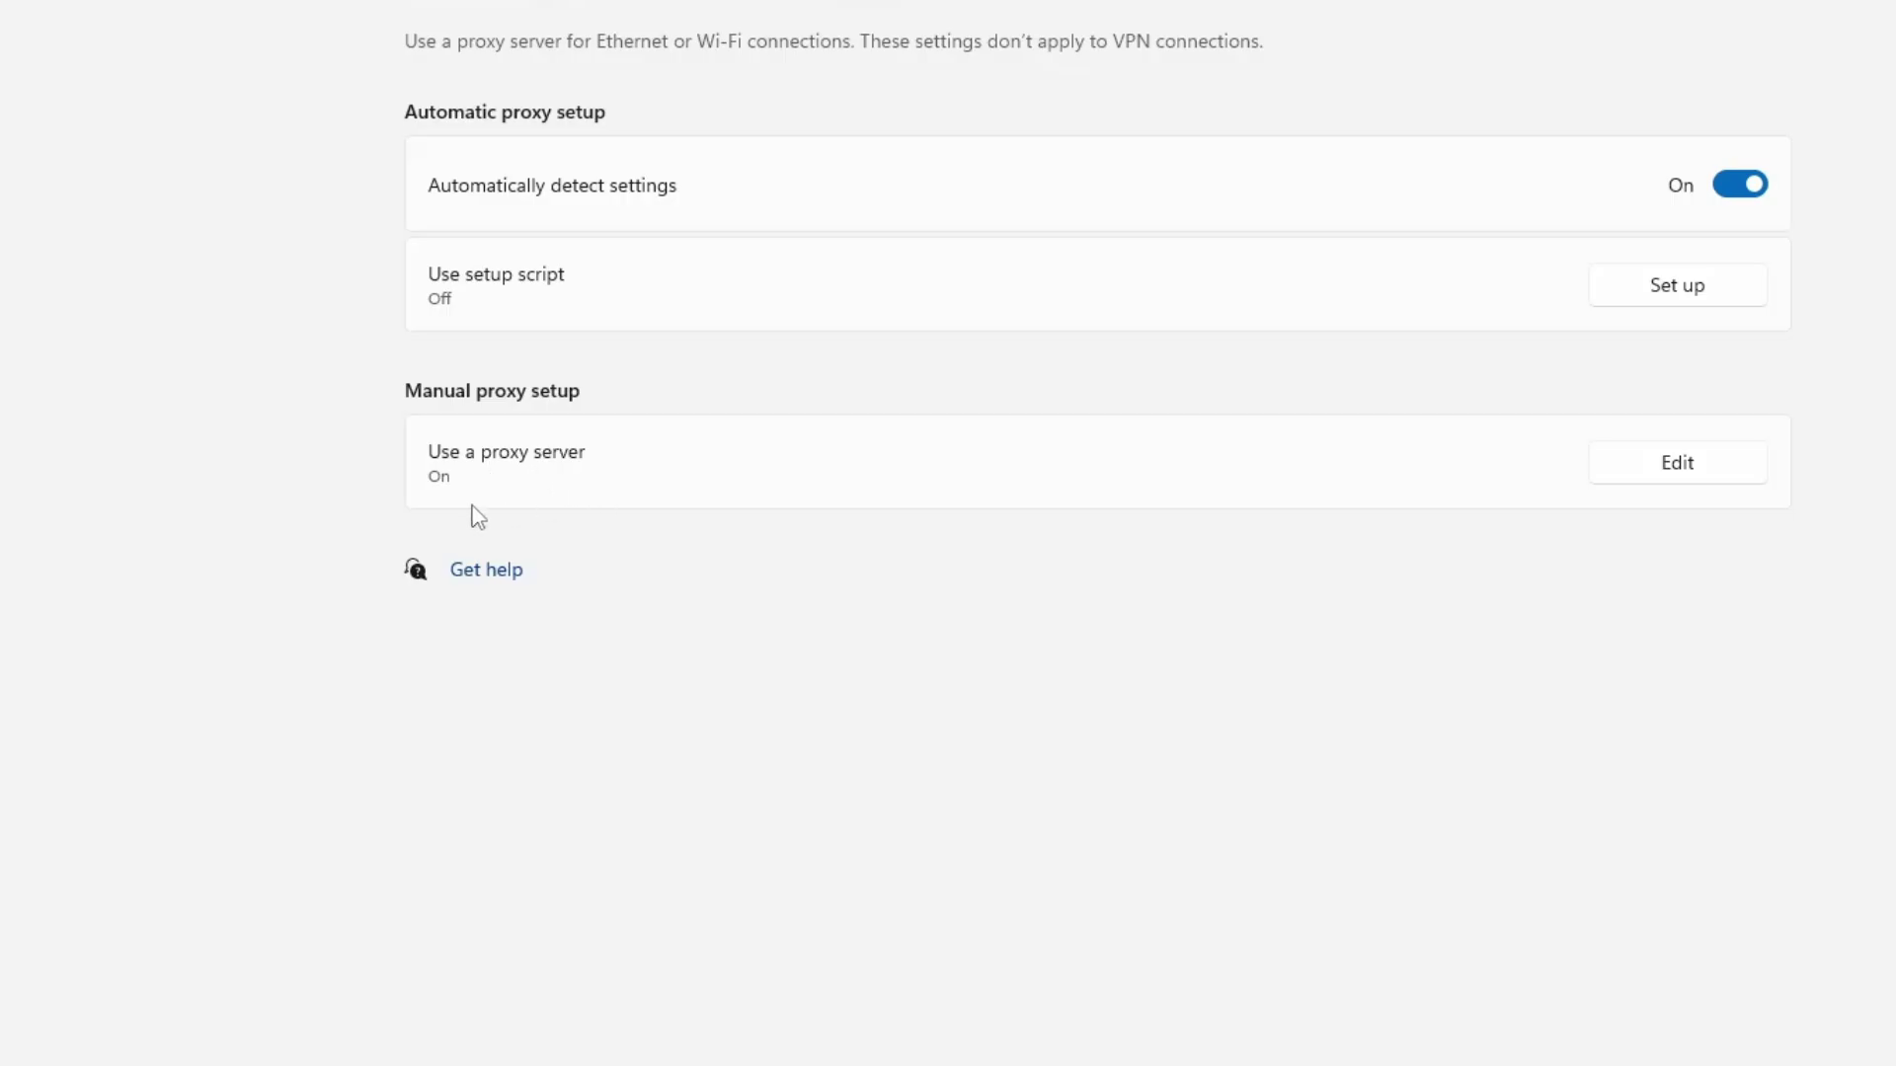
click(1669, 482)
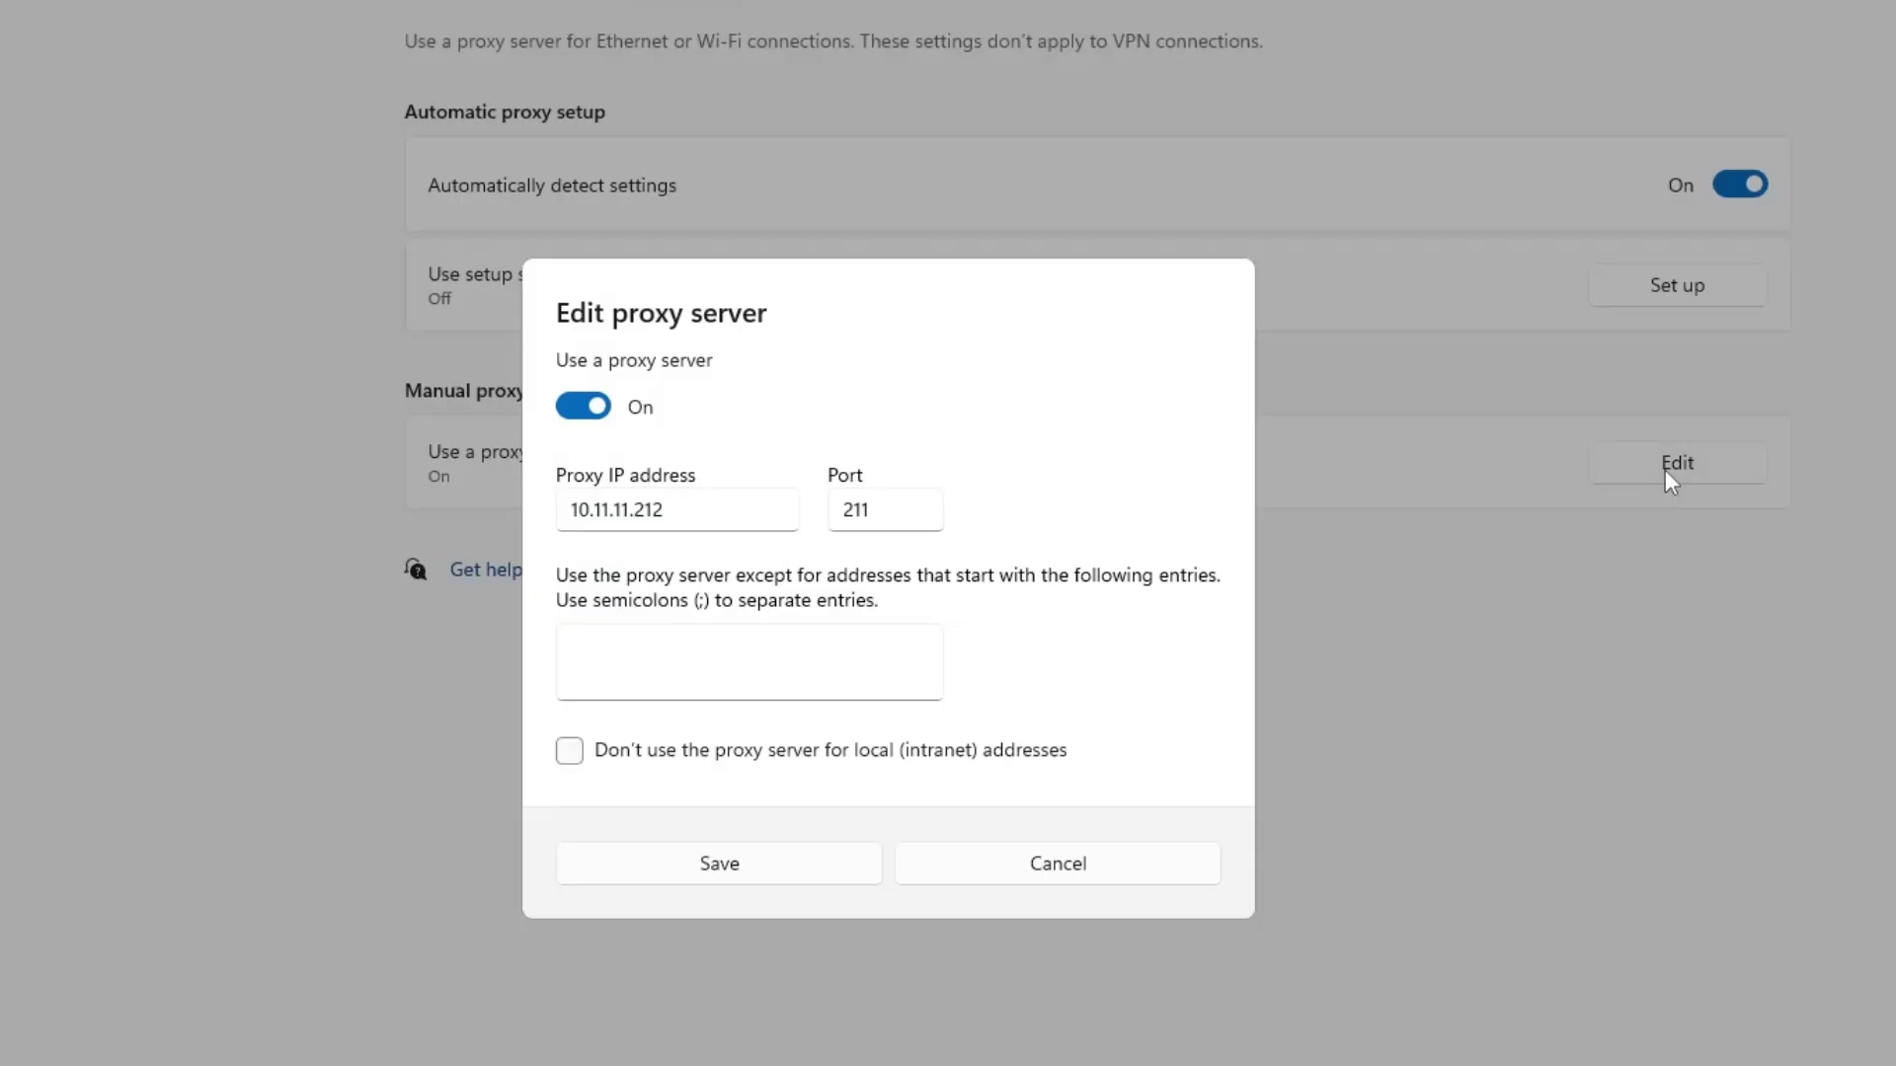
click(583, 407)
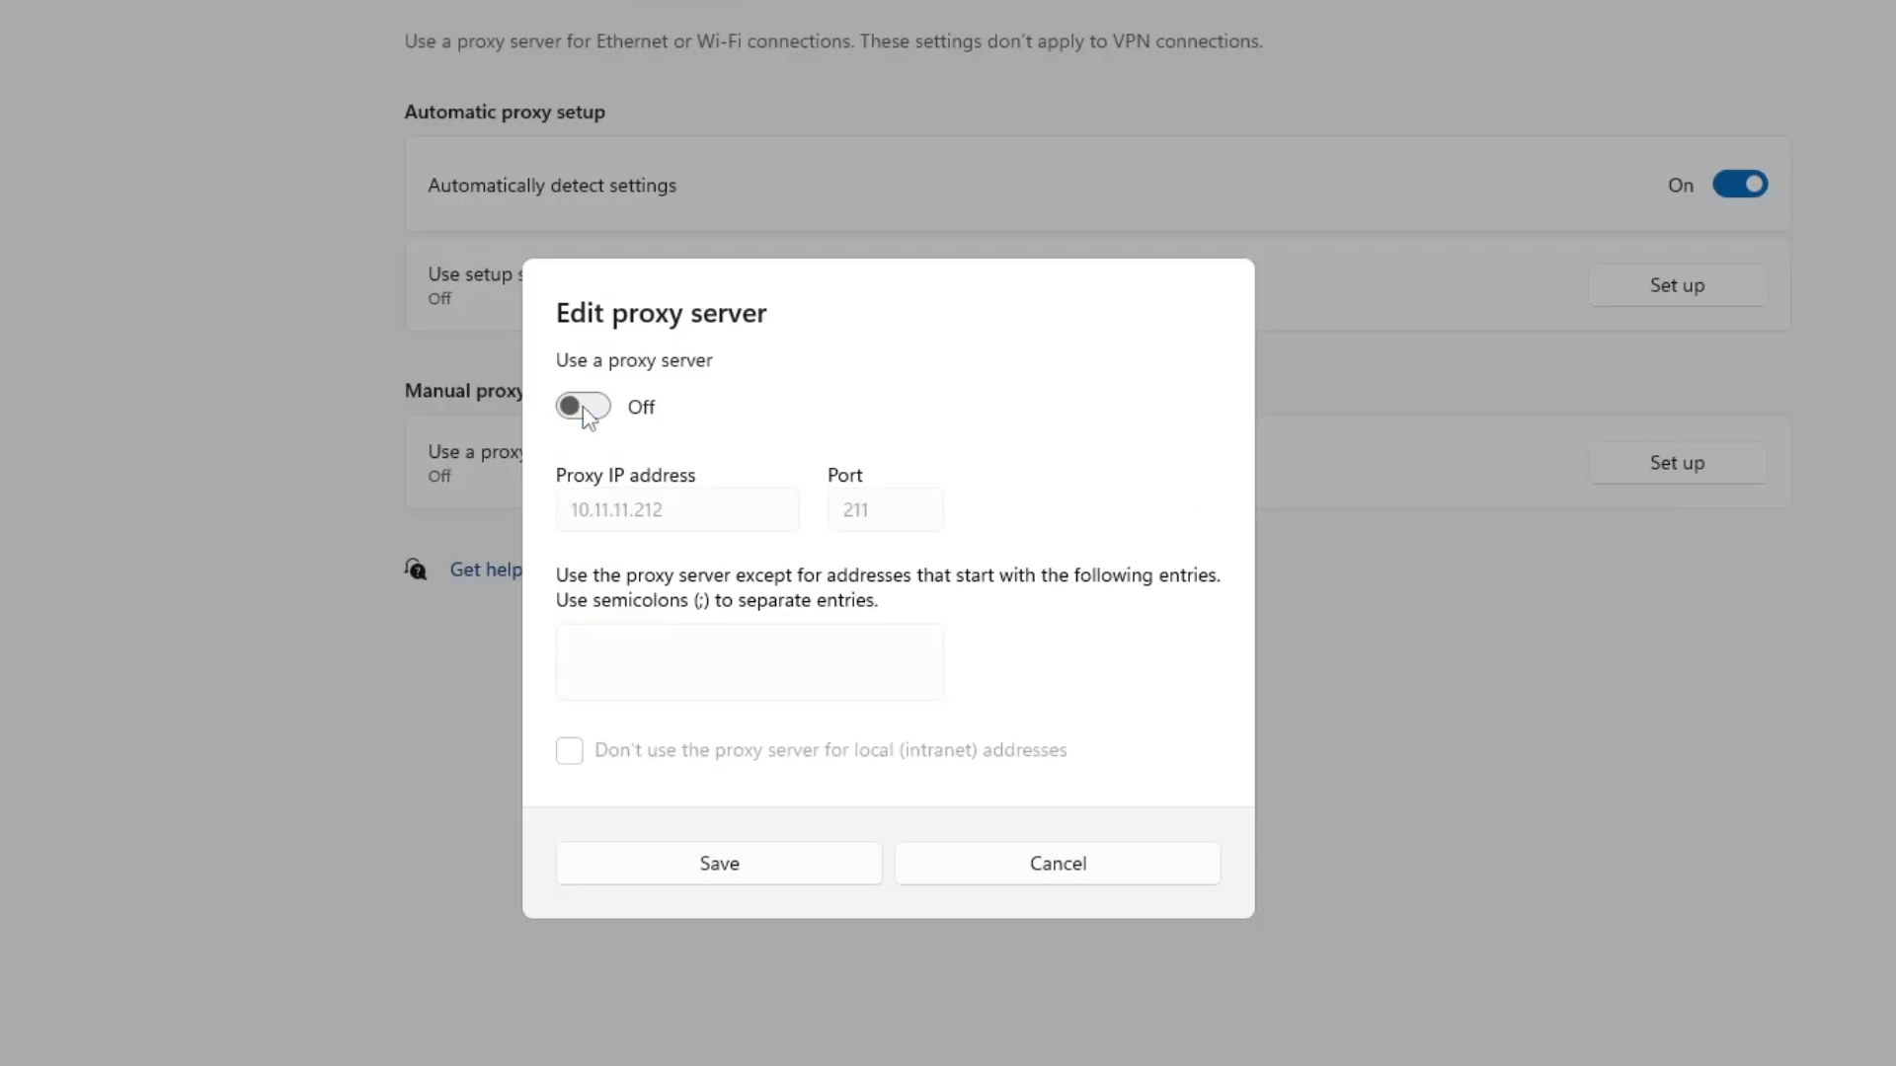
click(712, 865)
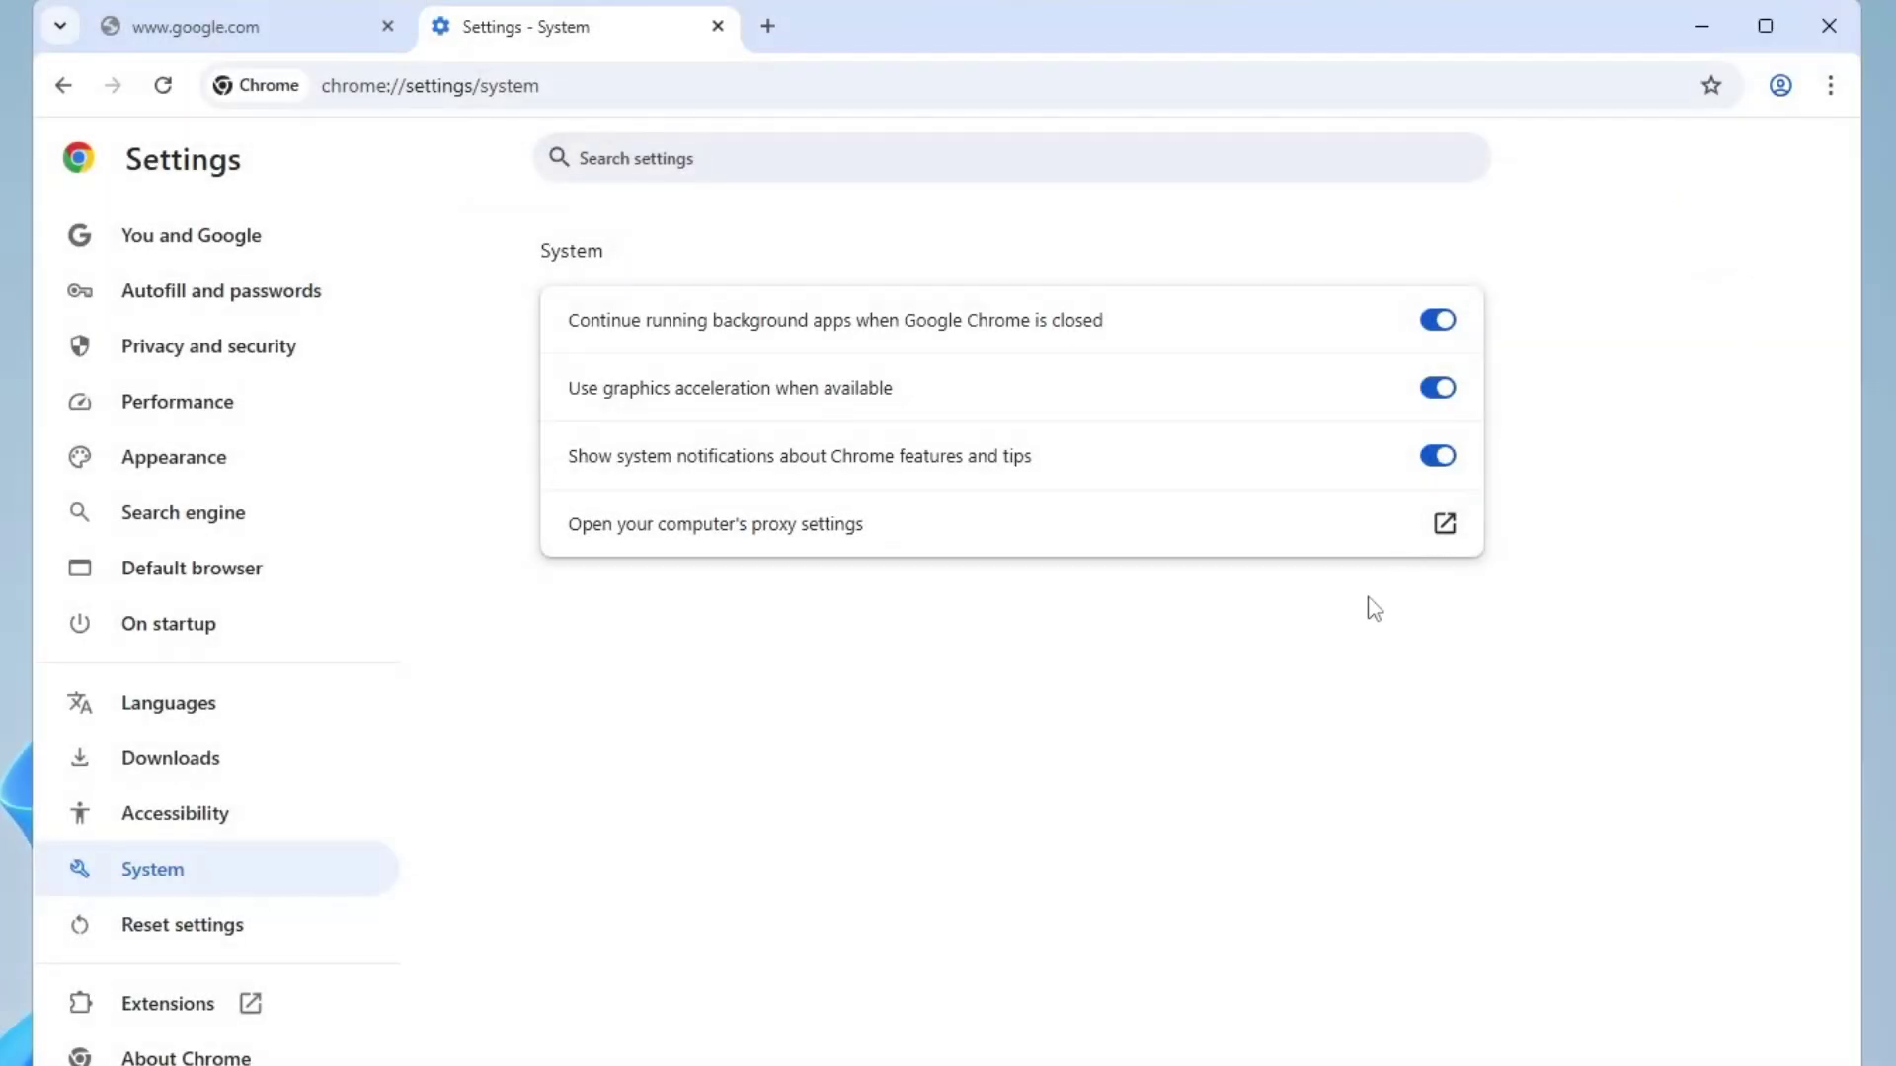
Delete the last hour's browsing history, download history and cached files, leaving cookies and site data unchecked
click(240, 347)
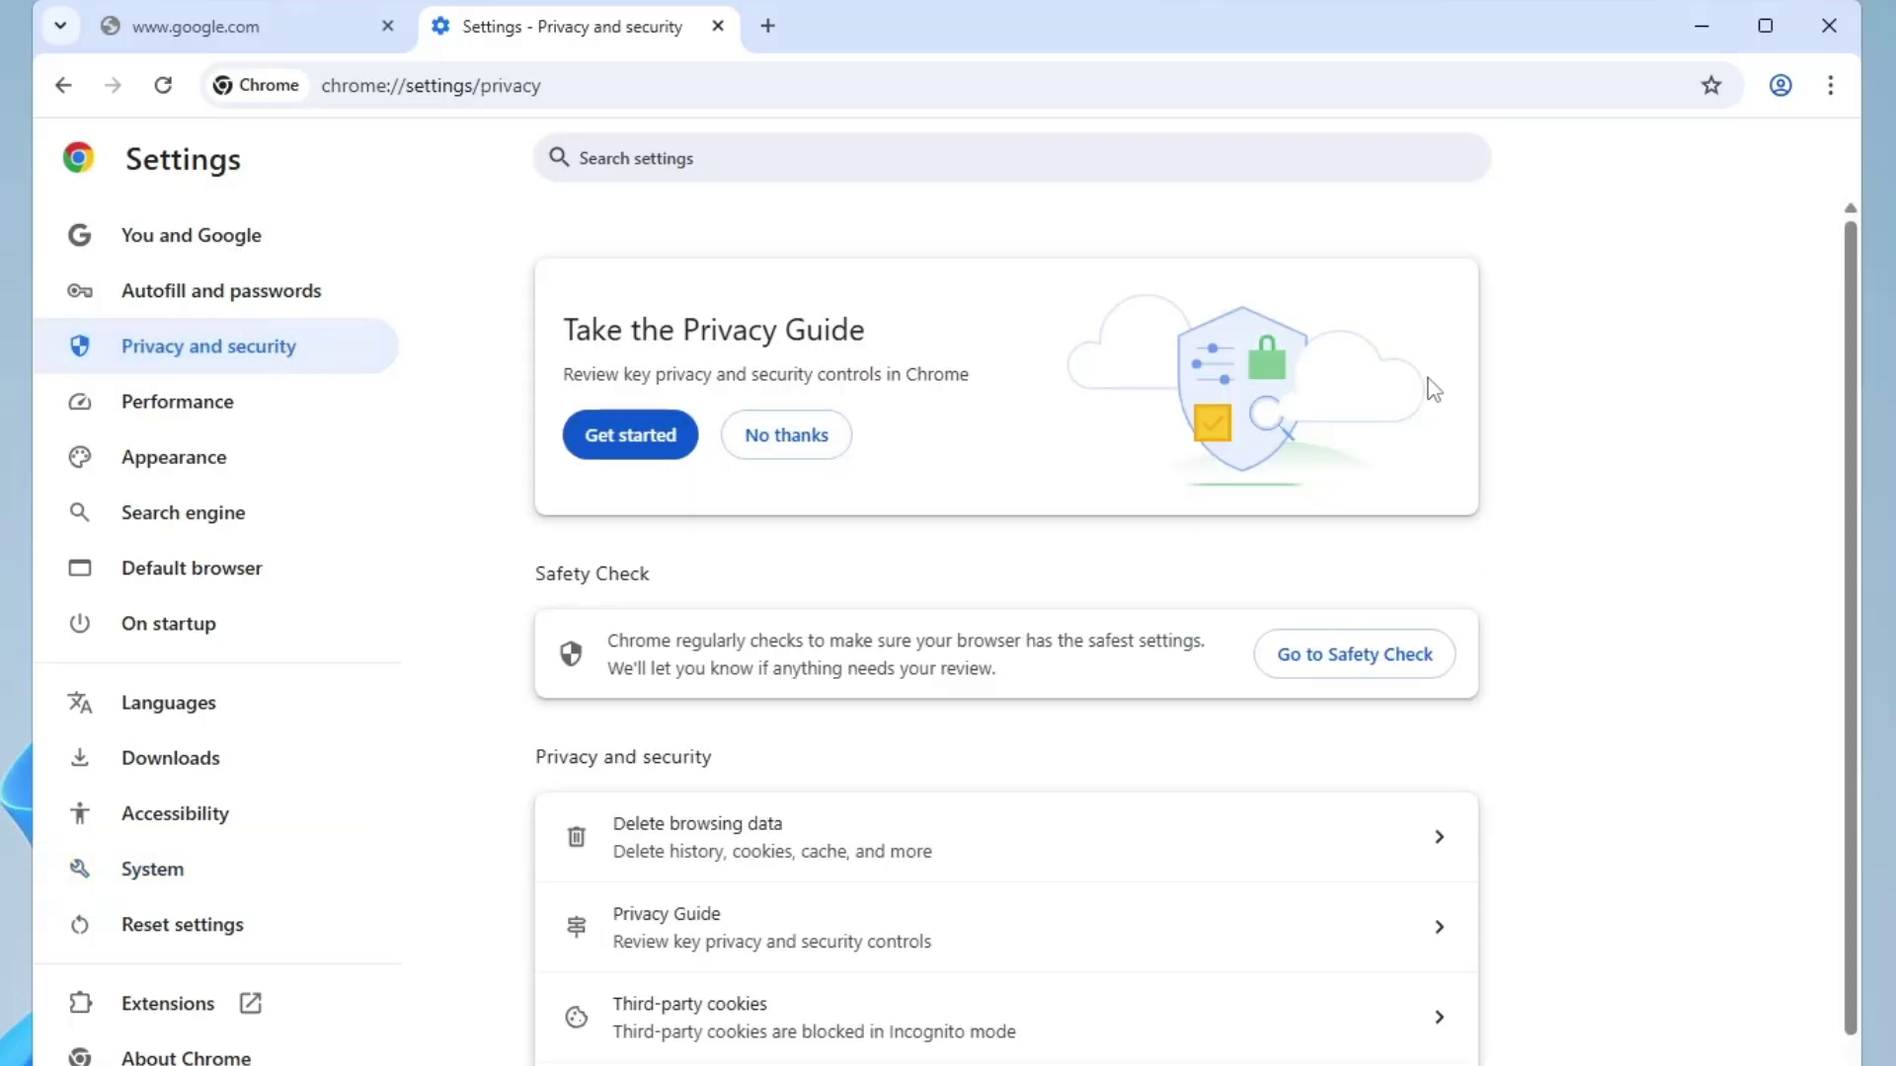
scroll(1678, 455, down, 2)
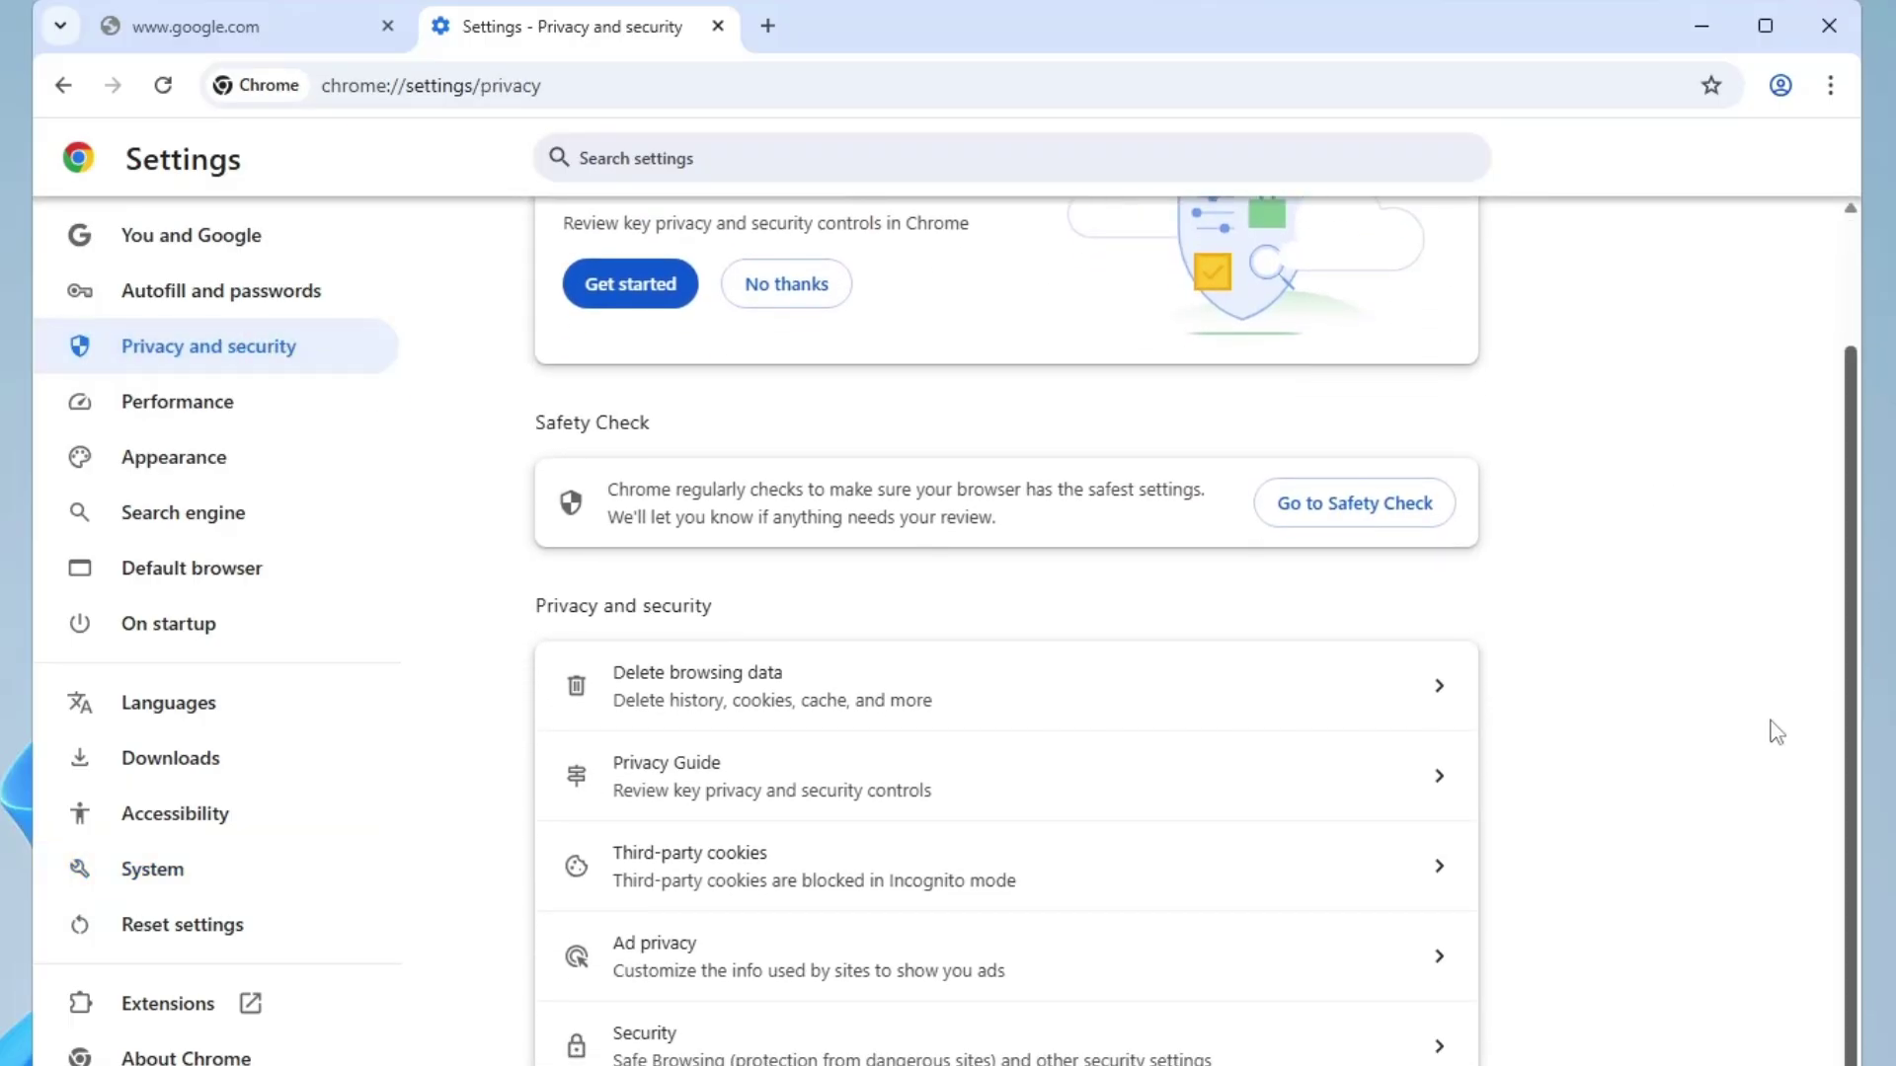
click(957, 704)
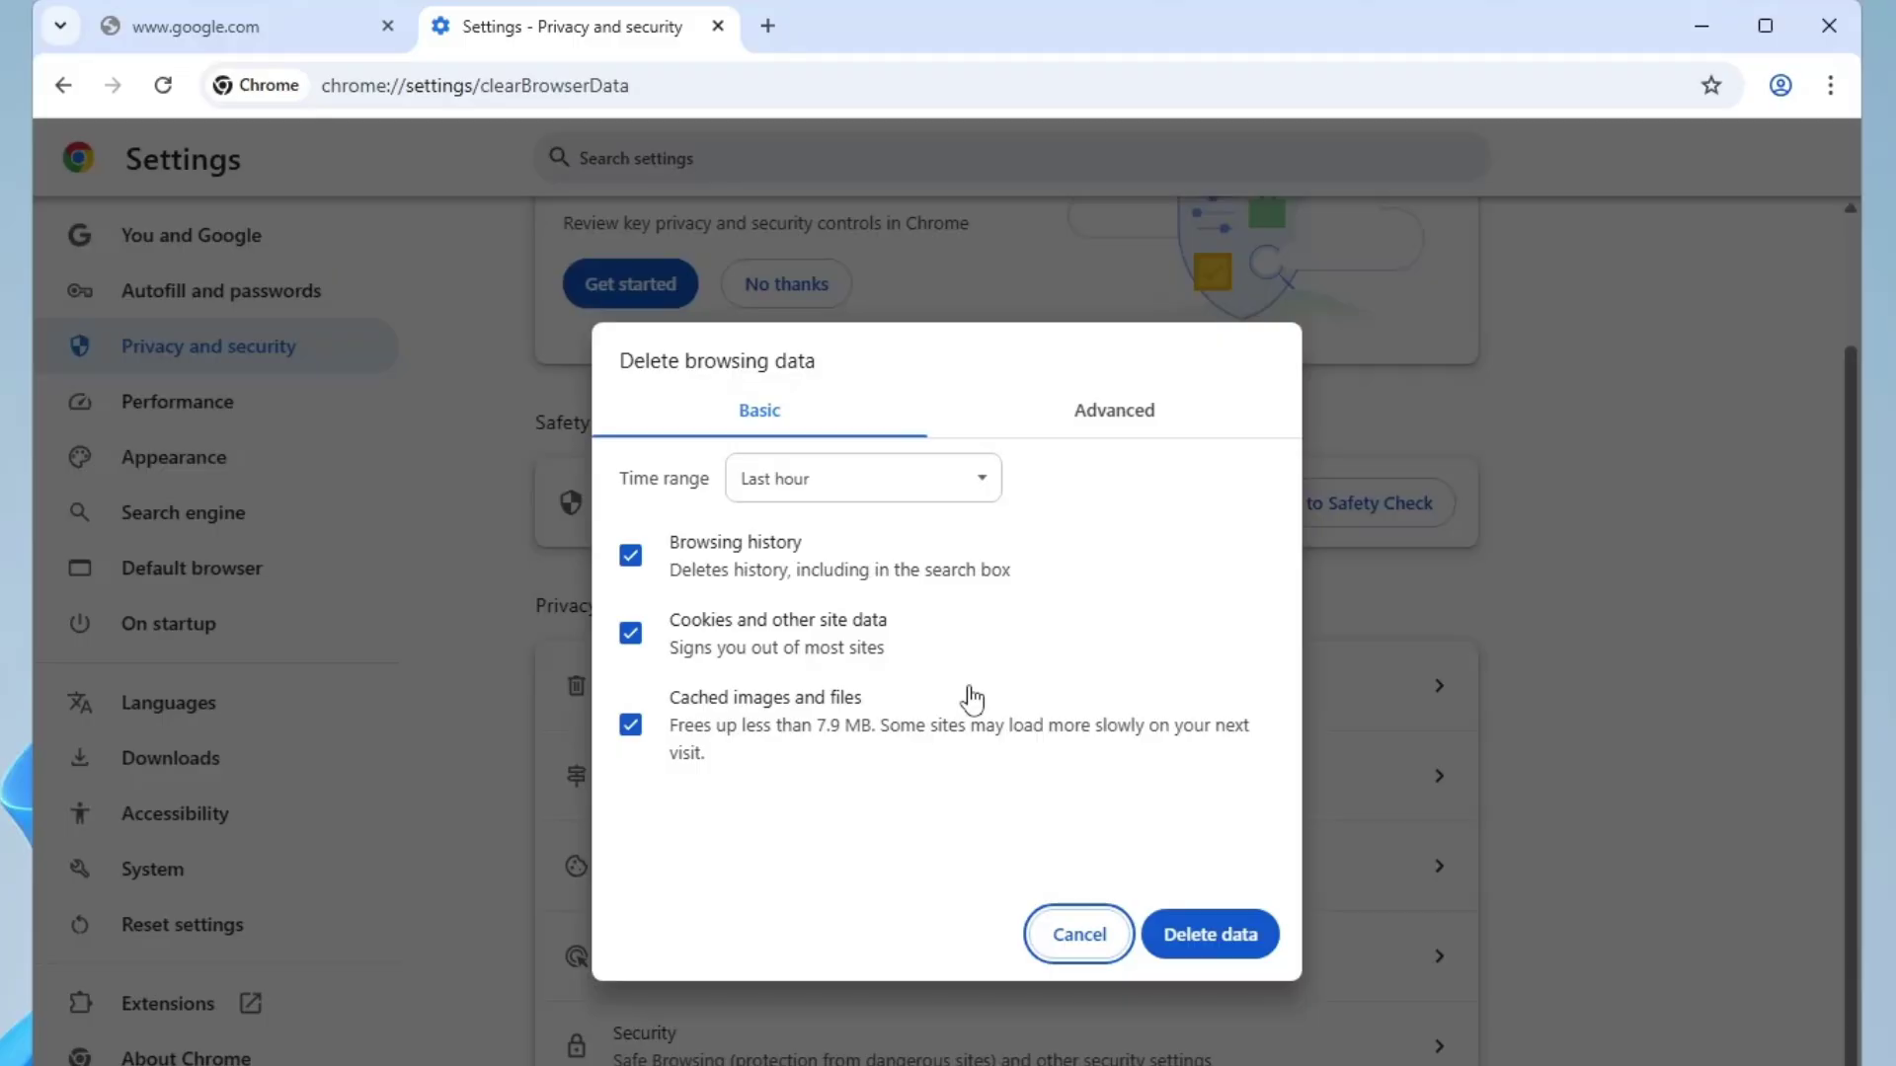
click(1131, 415)
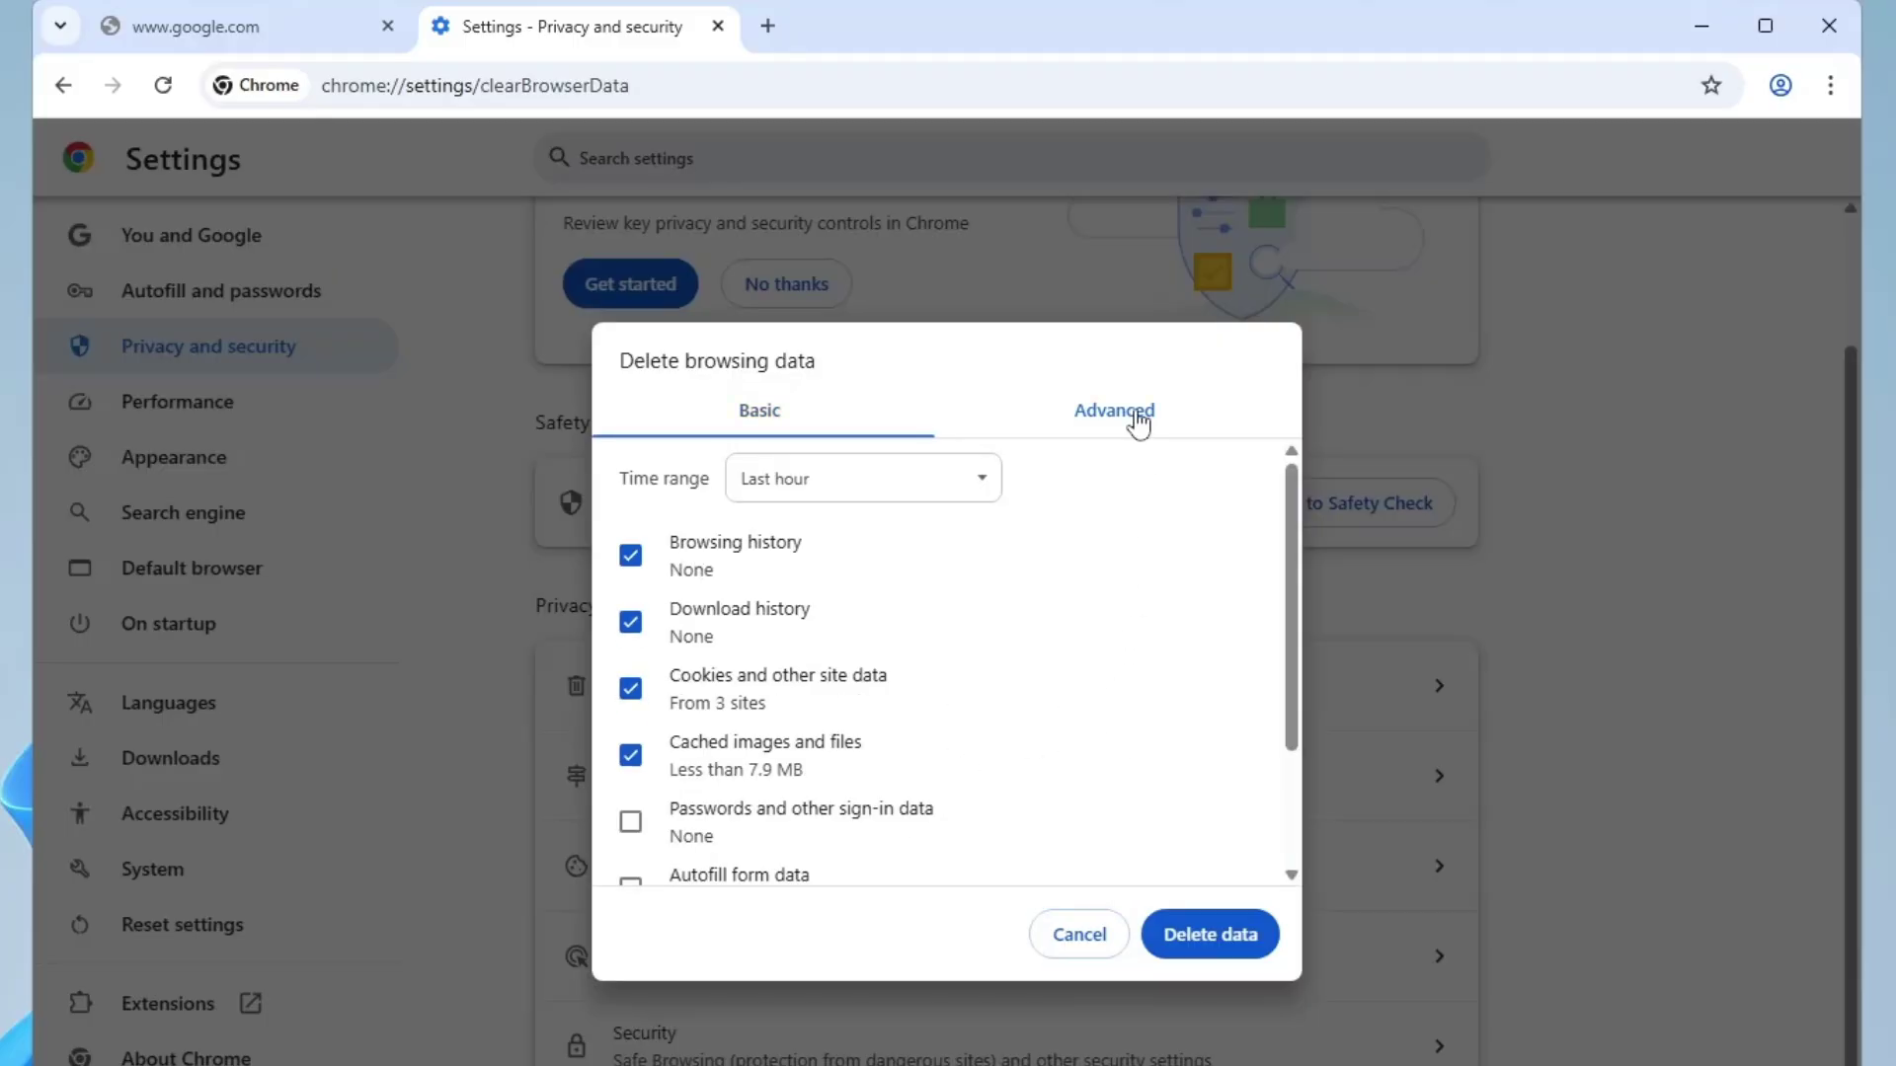
drag(1287, 555, 754, 711)
drag(1289, 617, 1289, 505)
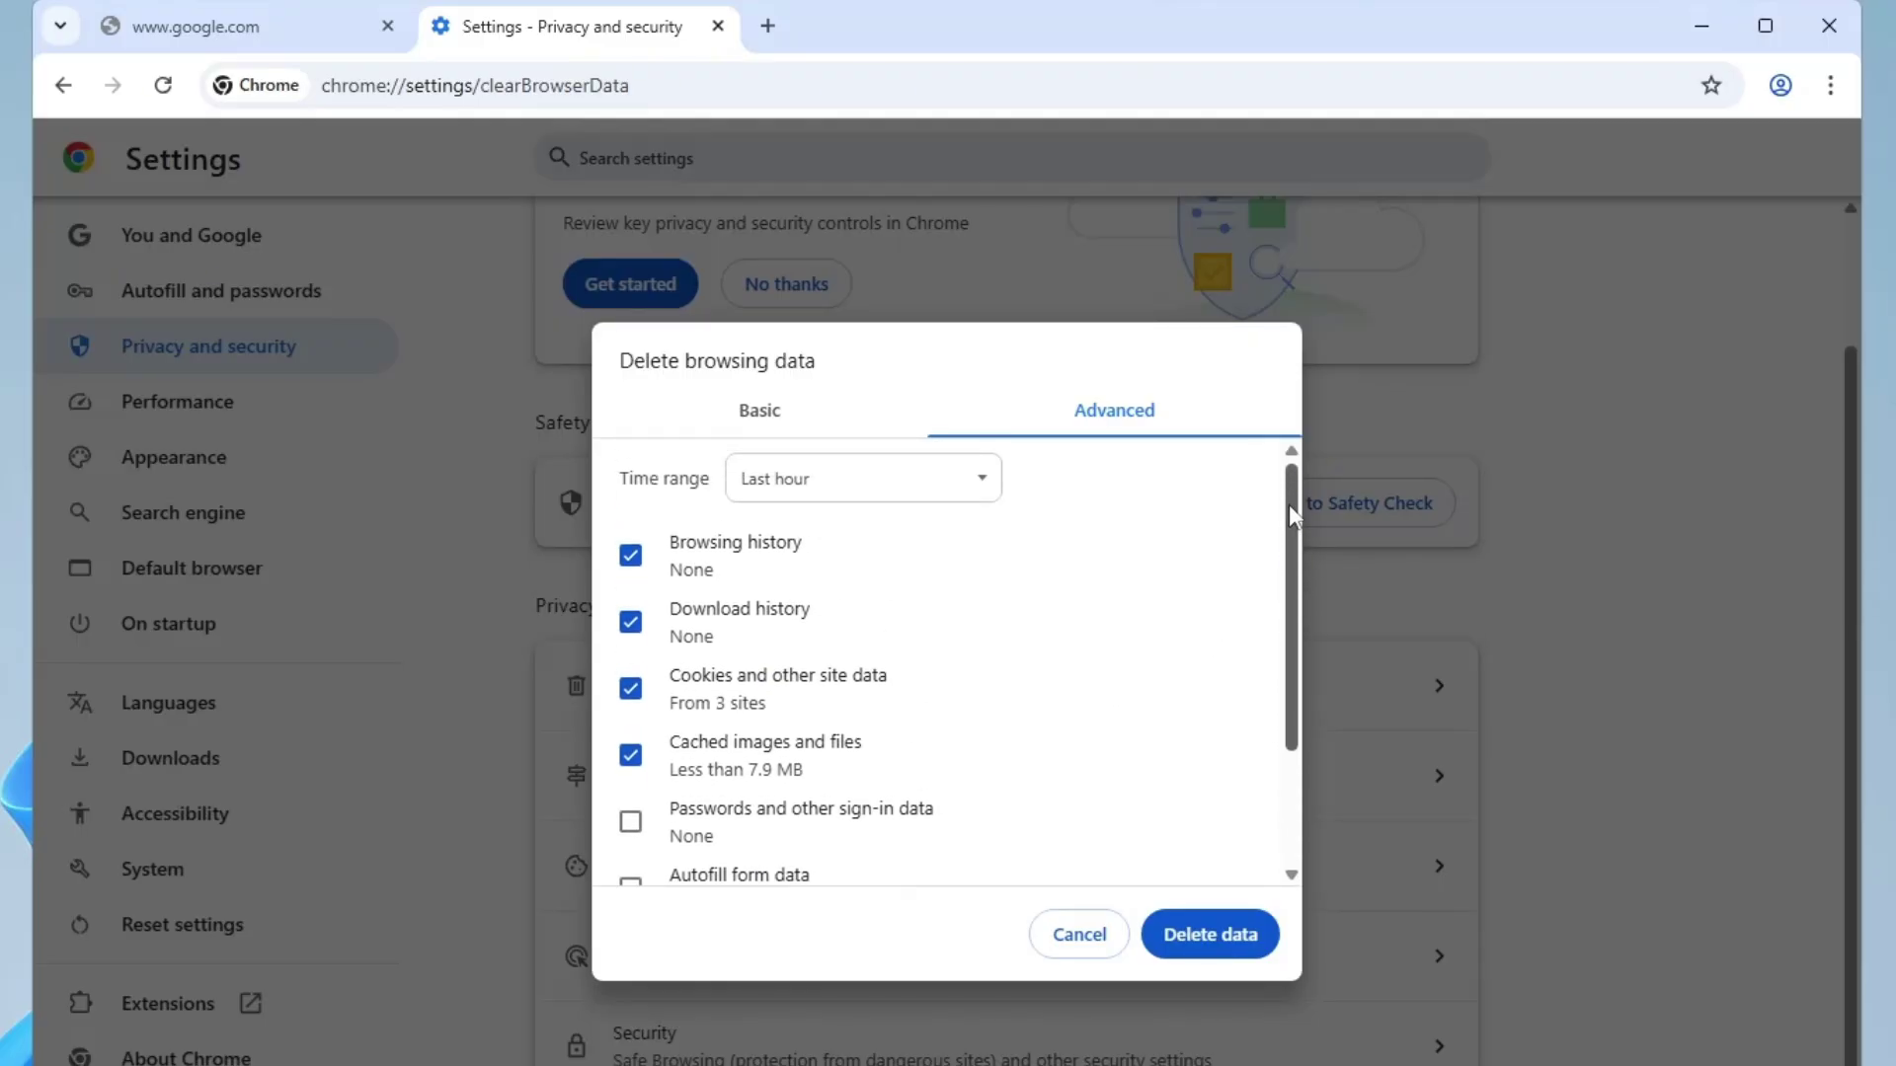
click(632, 691)
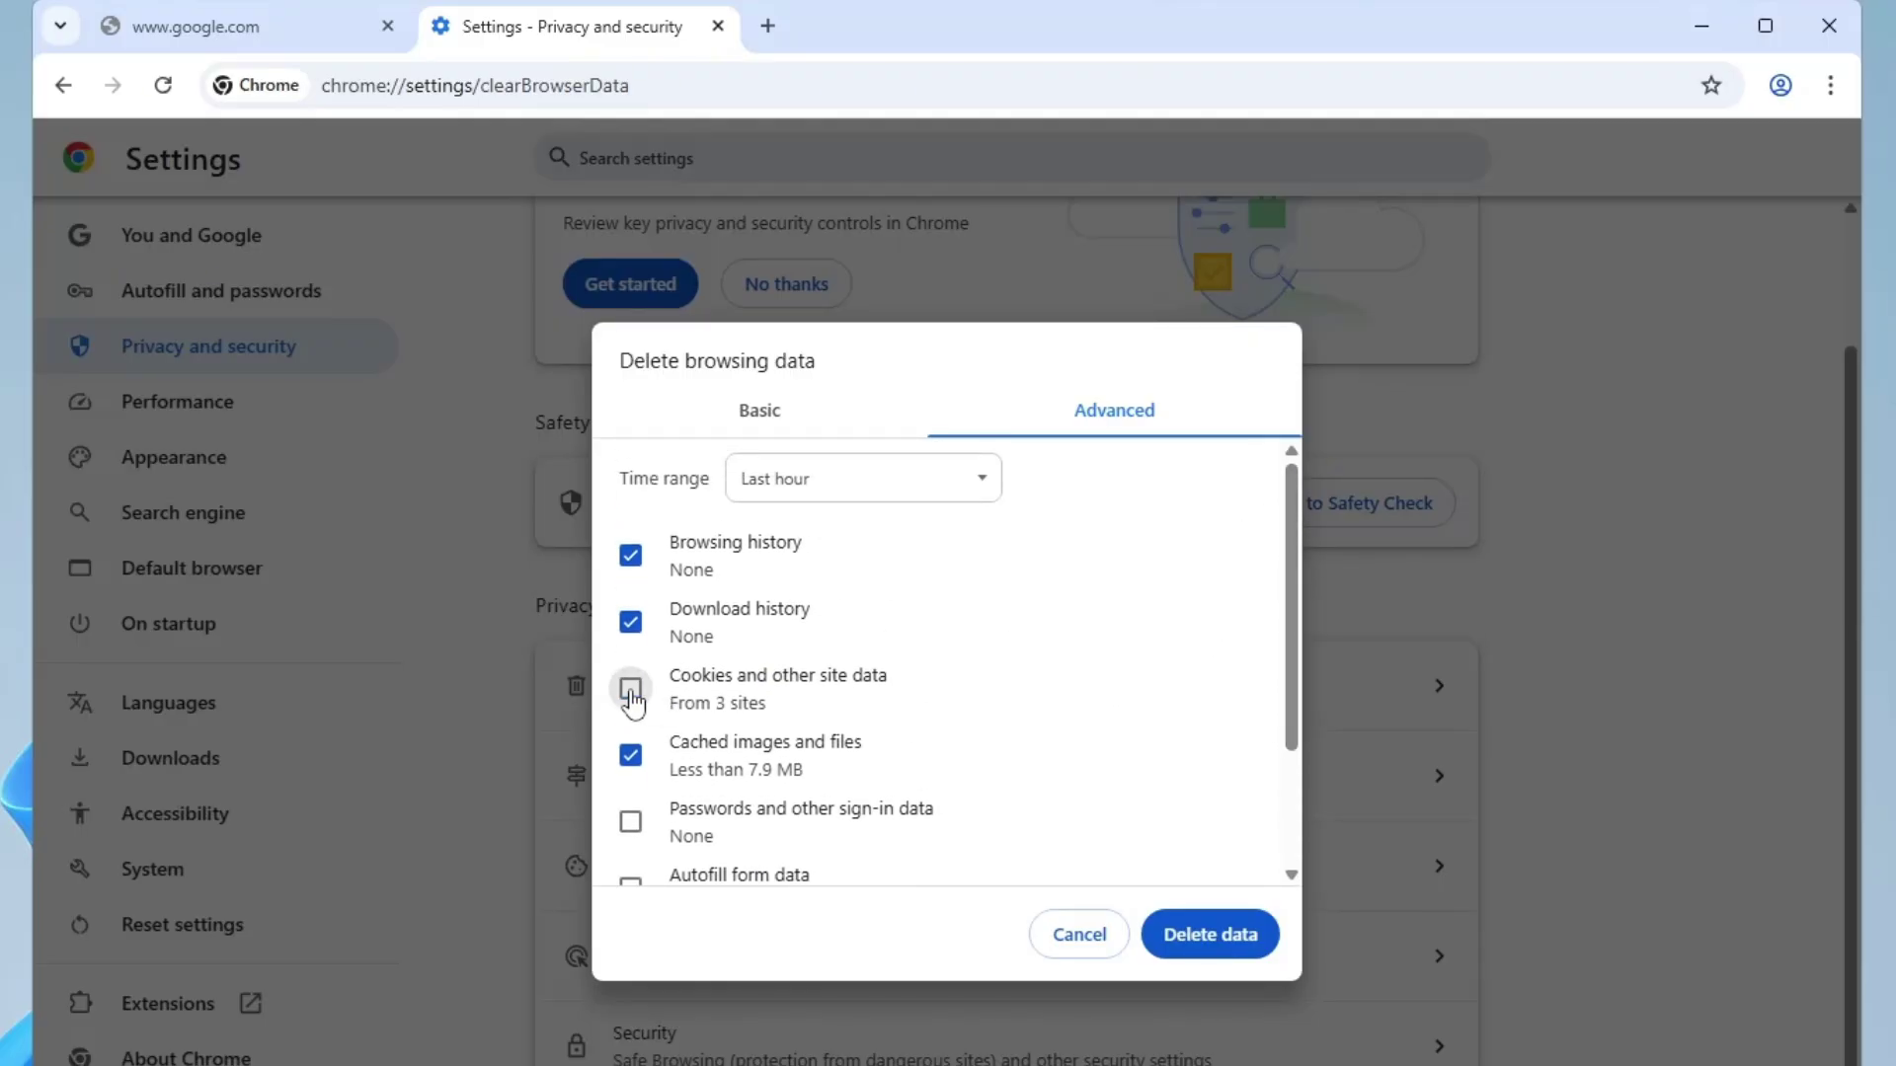
click(1210, 932)
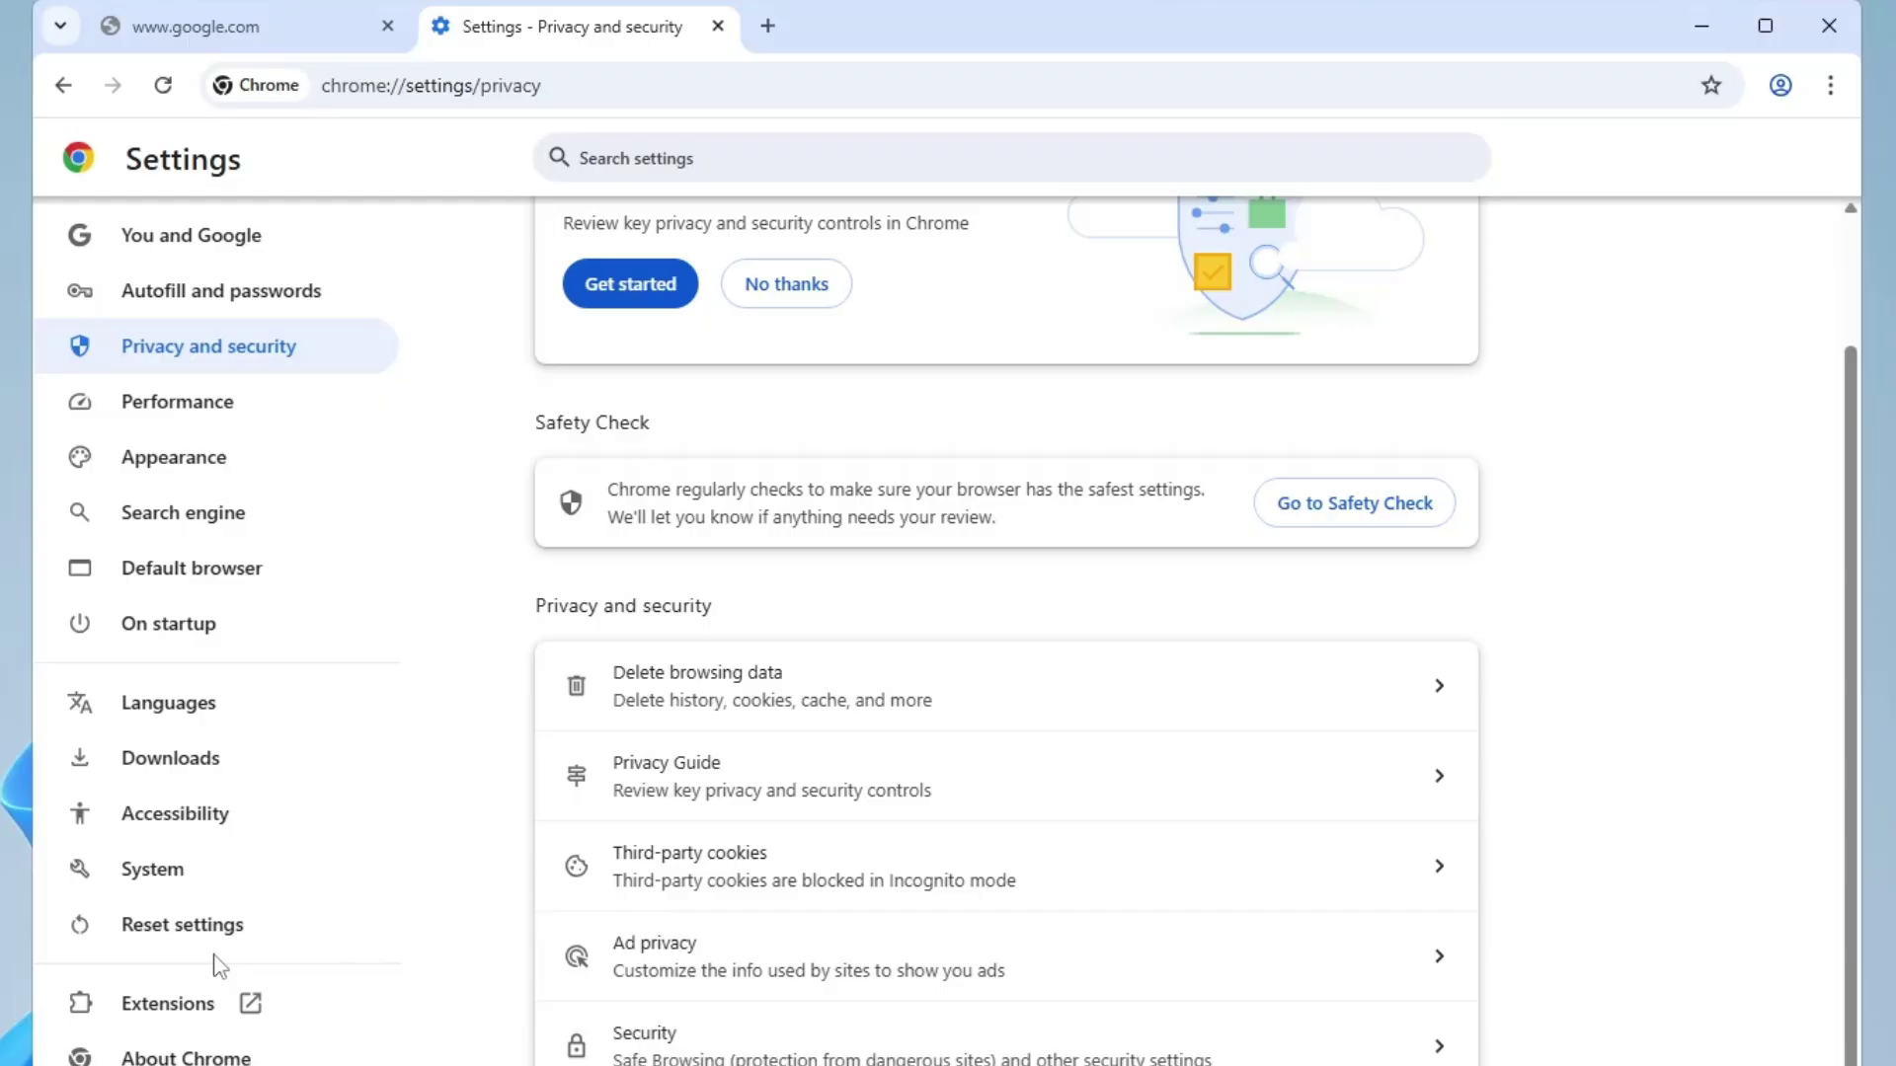
From the Reset settings page, restore Chrome's settings to their original defaults and confirm
click(243, 928)
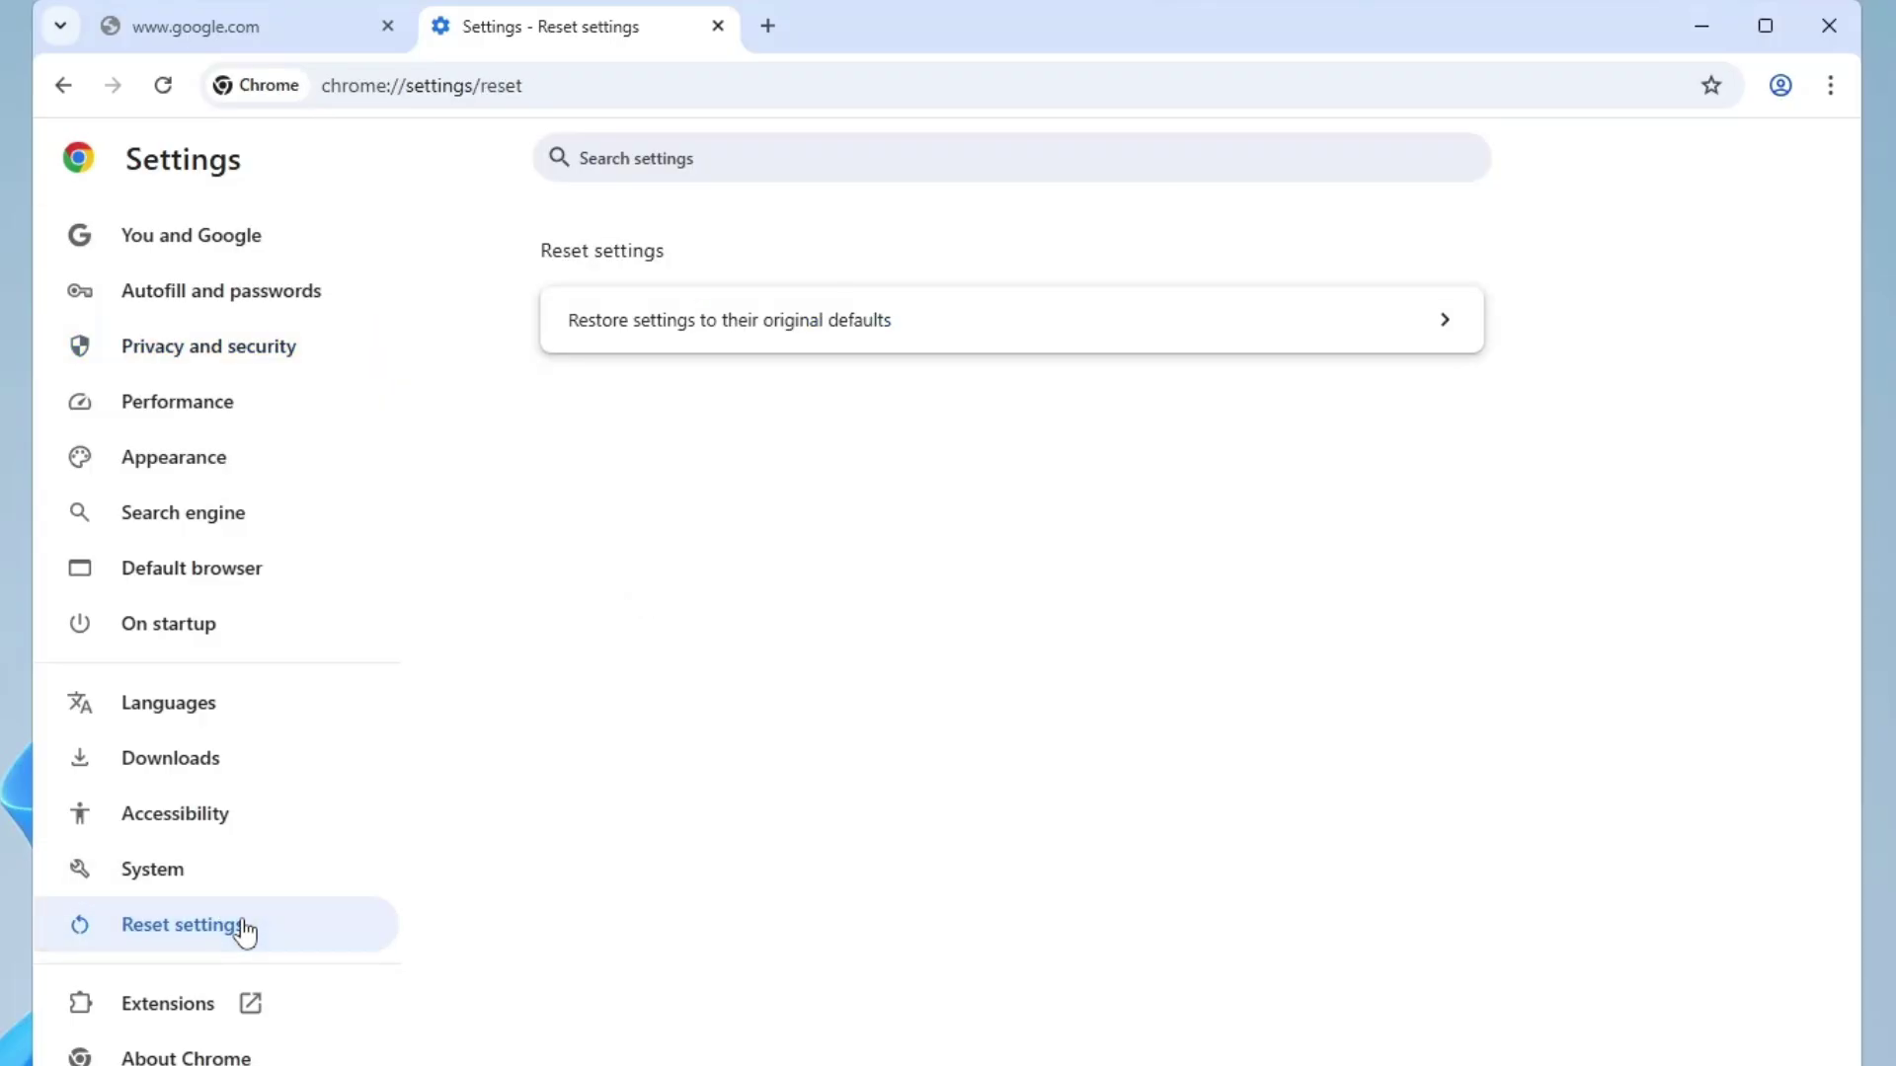
click(928, 333)
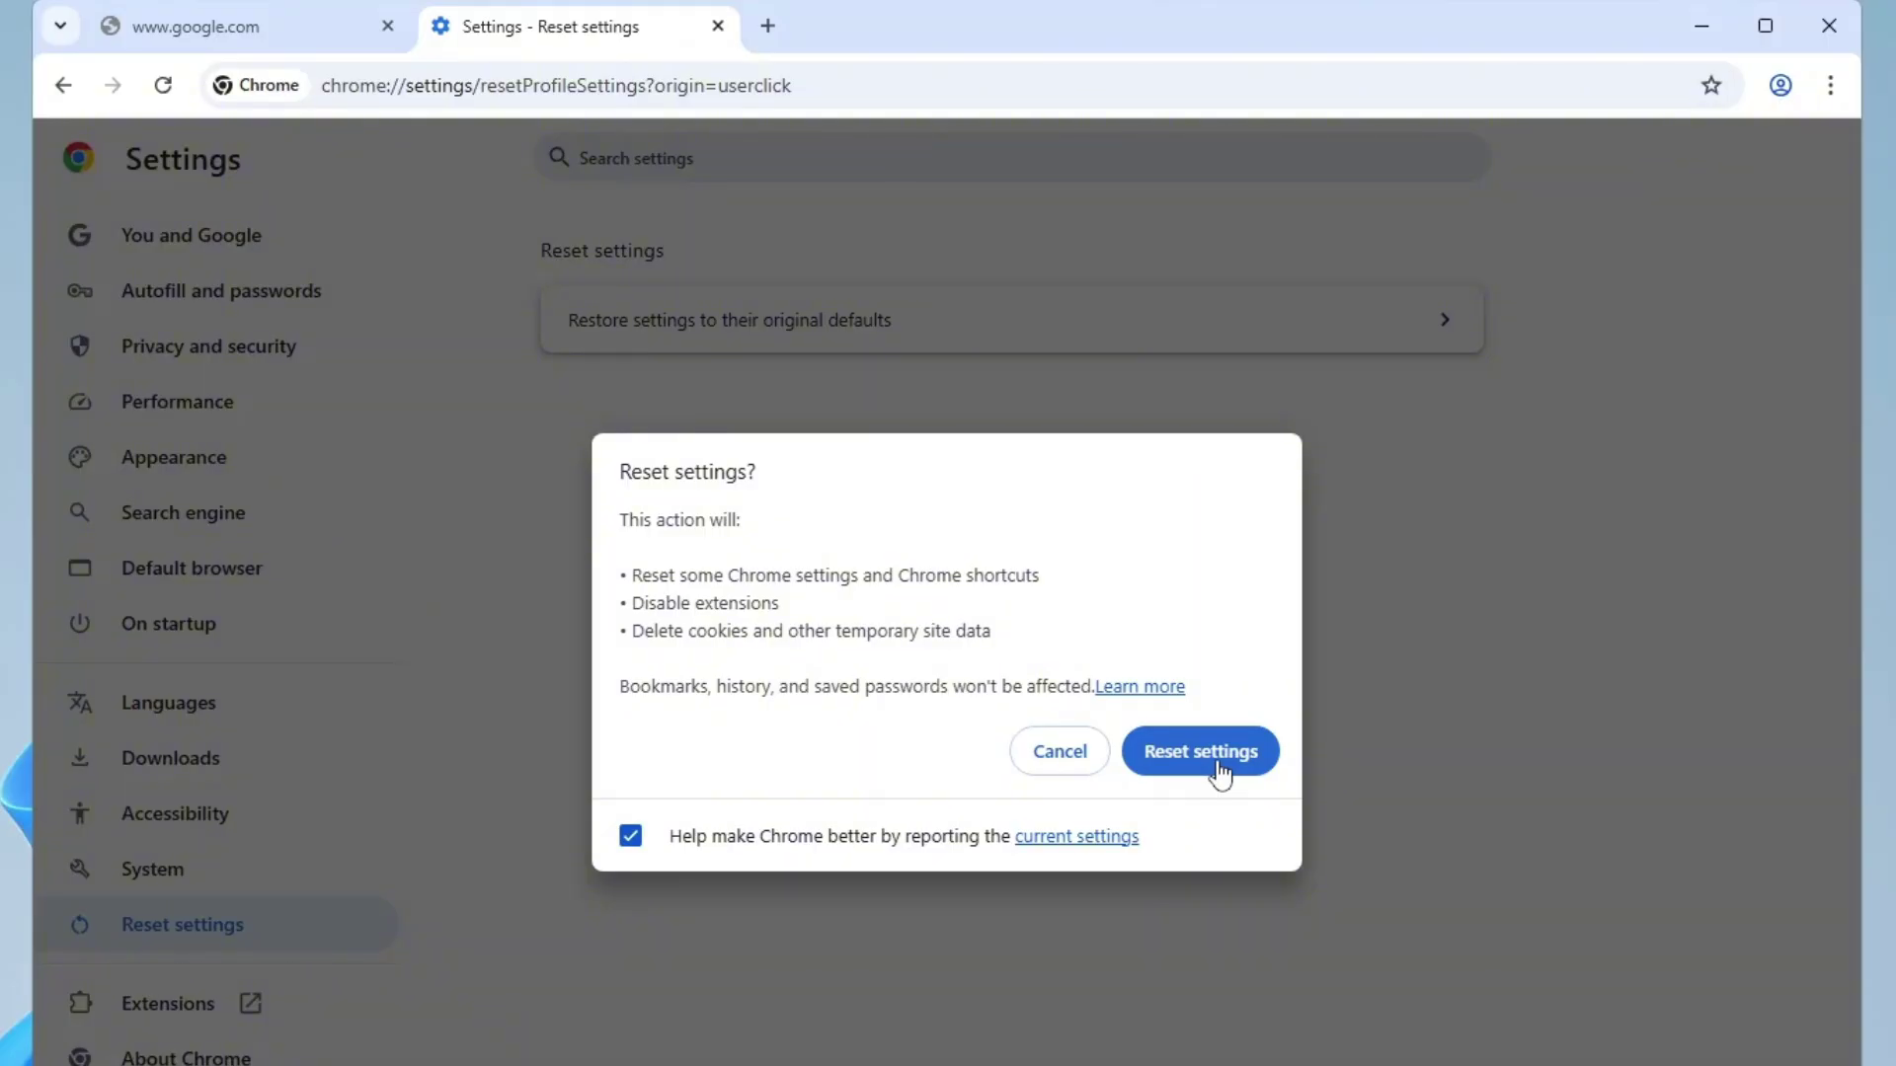
click(1222, 774)
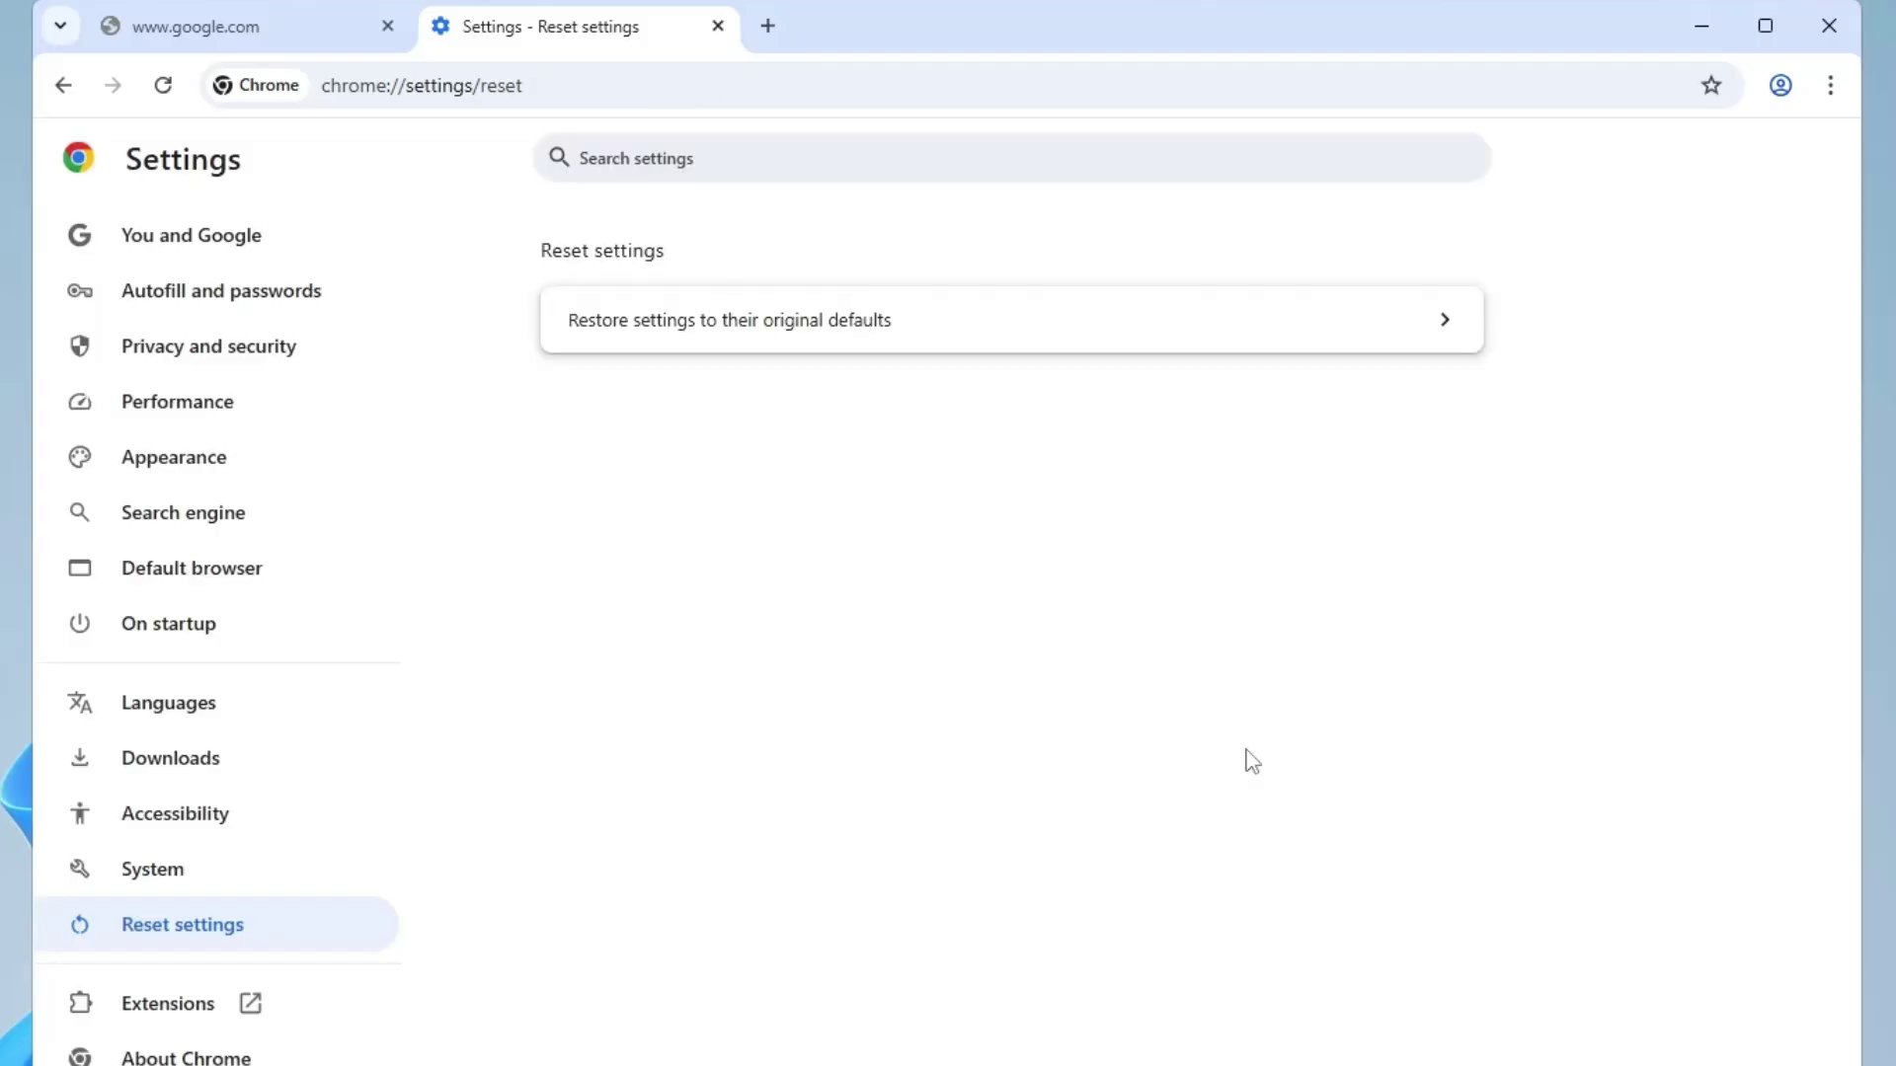
click(190, 24)
click(161, 85)
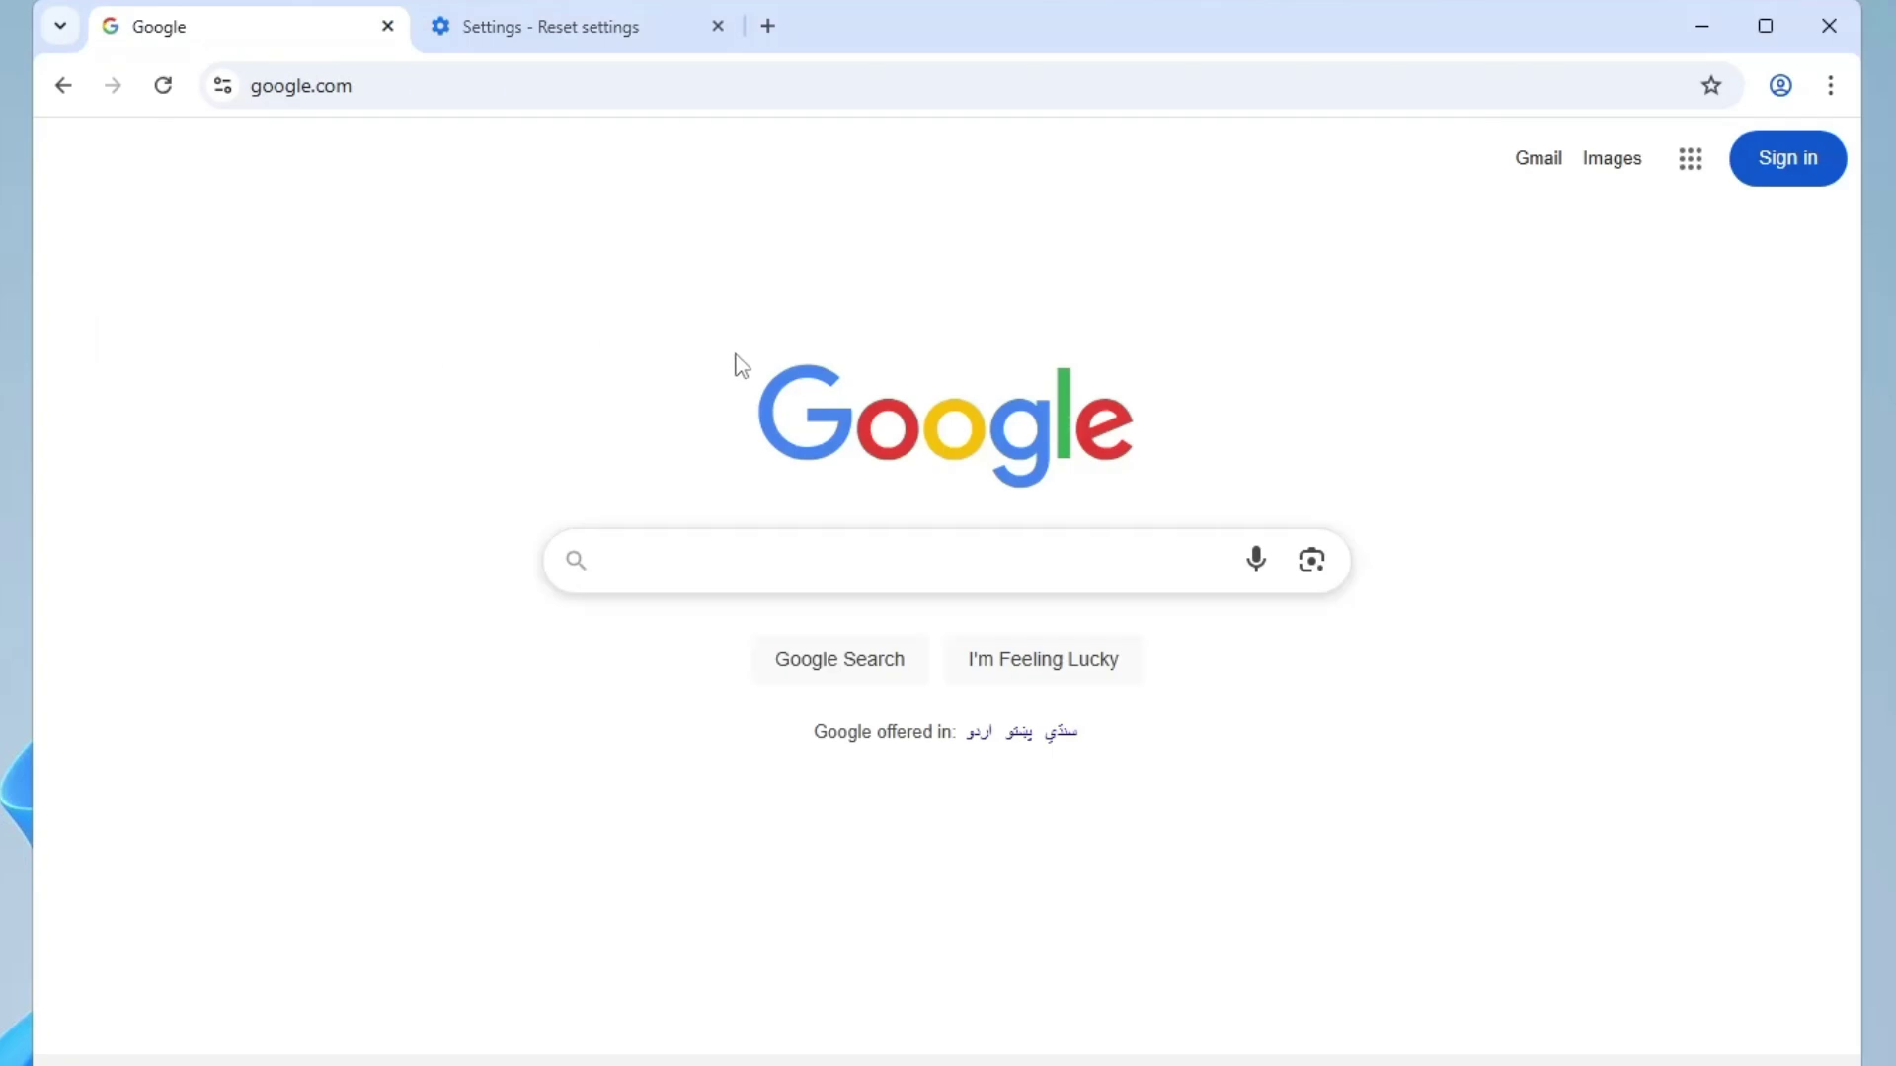
click(733, 27)
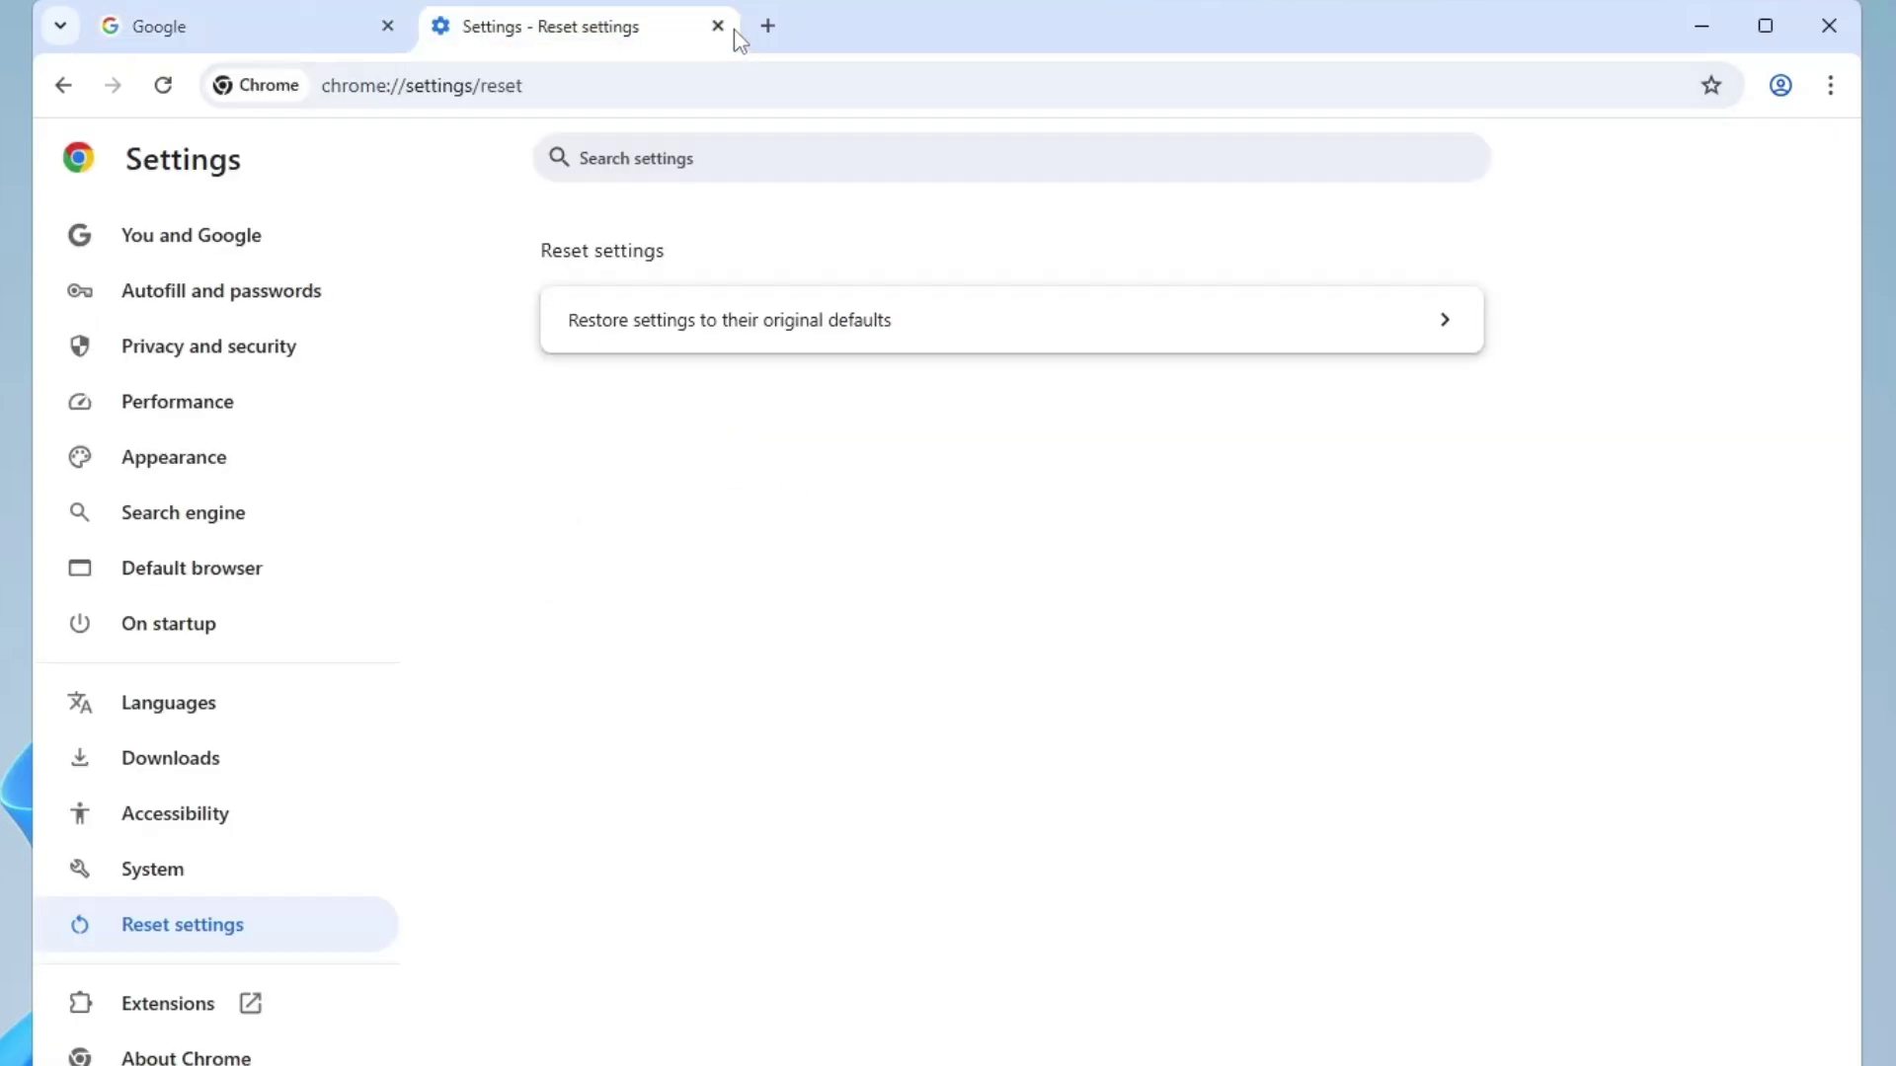
click(719, 27)
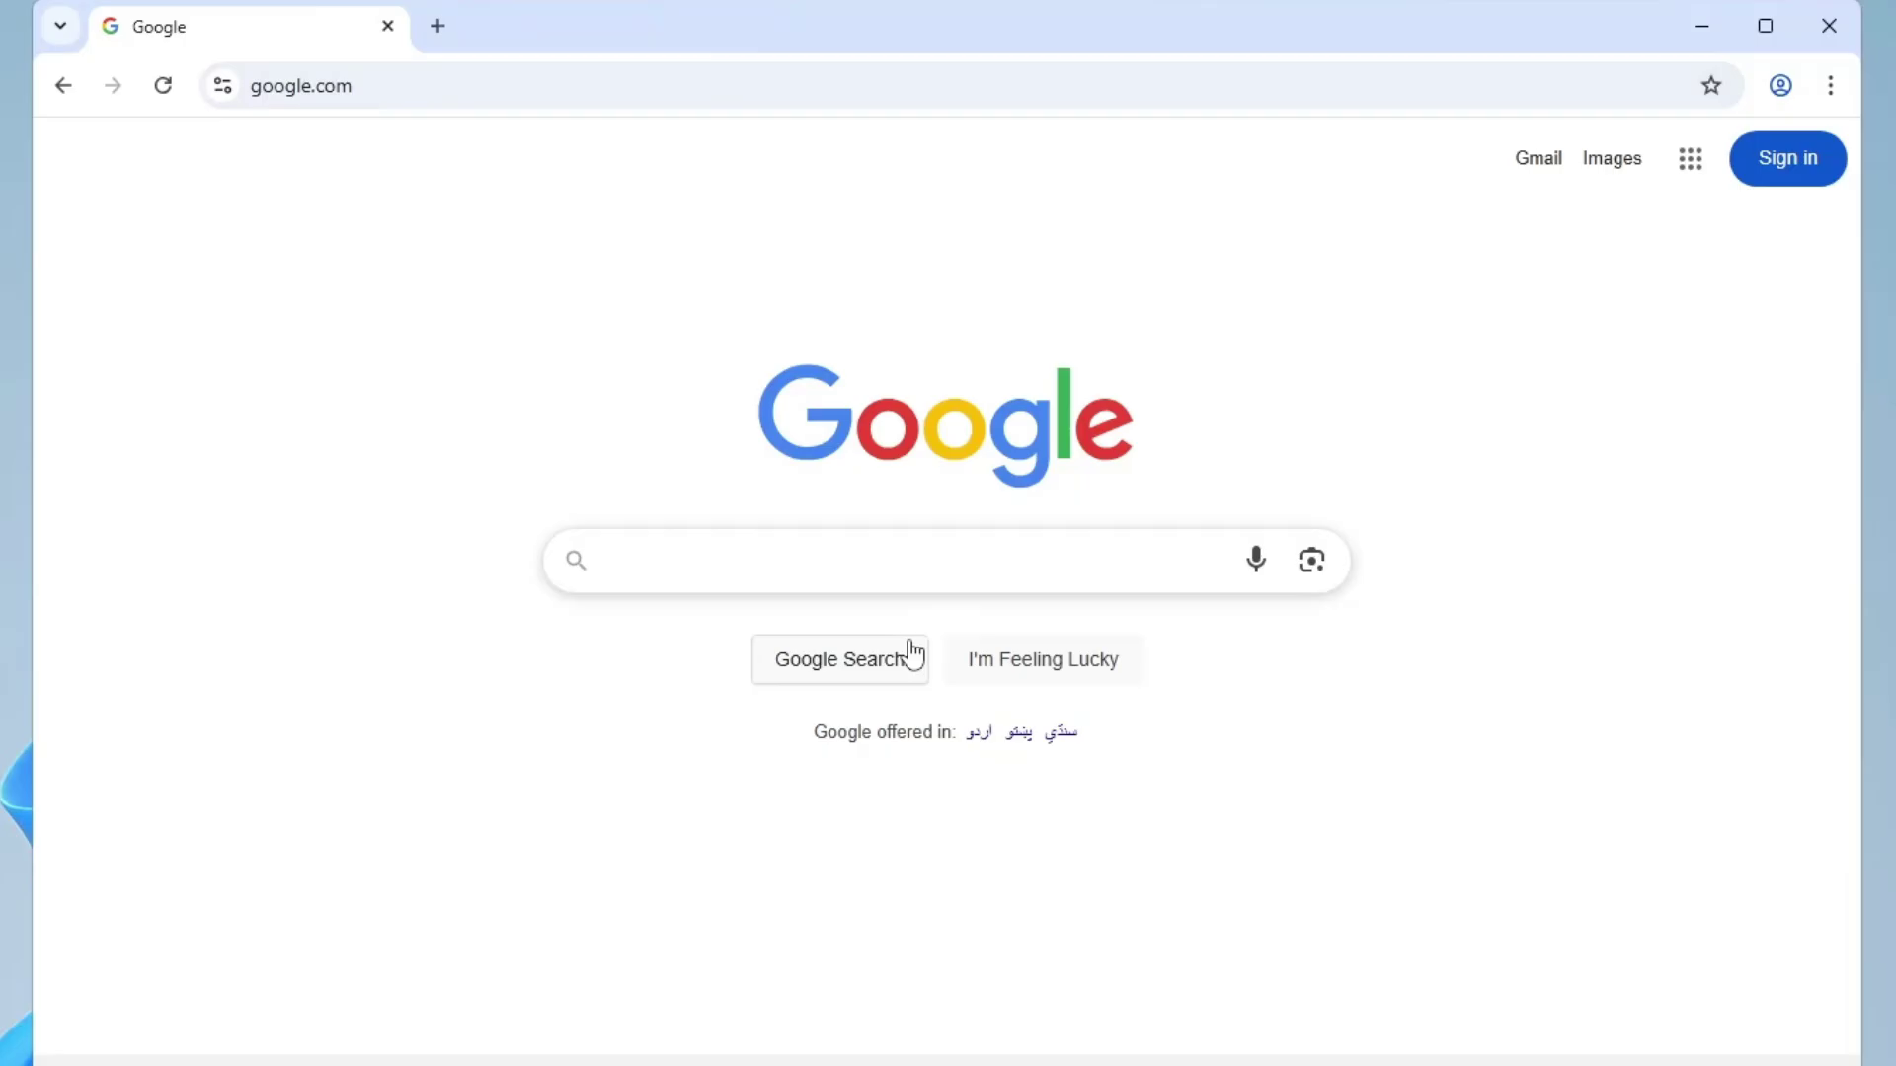